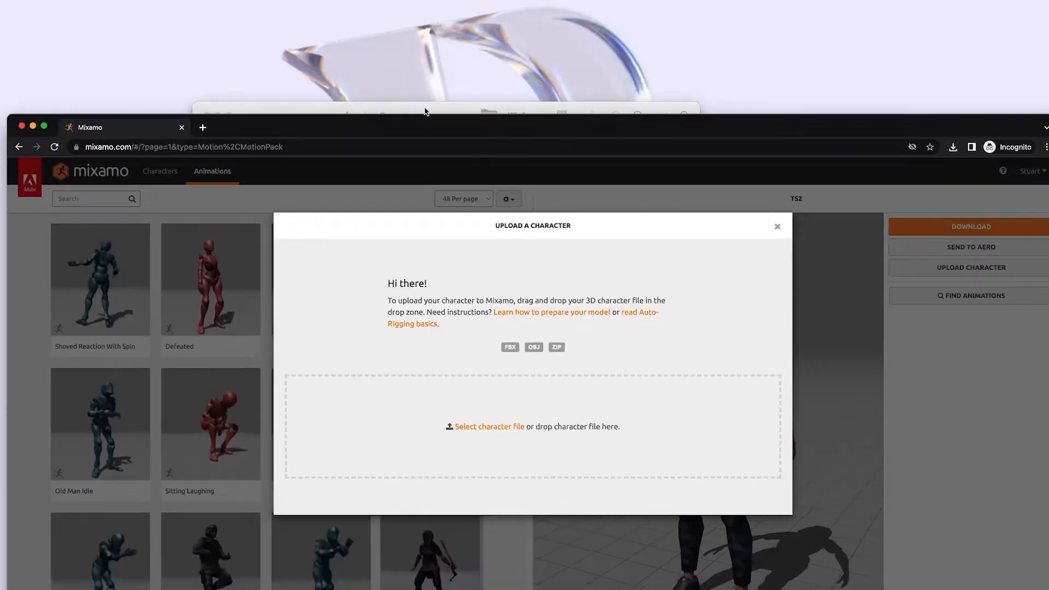
Step: Upload the character FBX file to Mixamo and confirm it through the auto-rigger review and change-character prompts
{"action": "left_click_drag", "start_coordinate": [425, 111], "coordinate": [398, 18]}
{"action": "left_click_drag", "start_coordinate": [347, 61], "coordinate": [433, 405]}
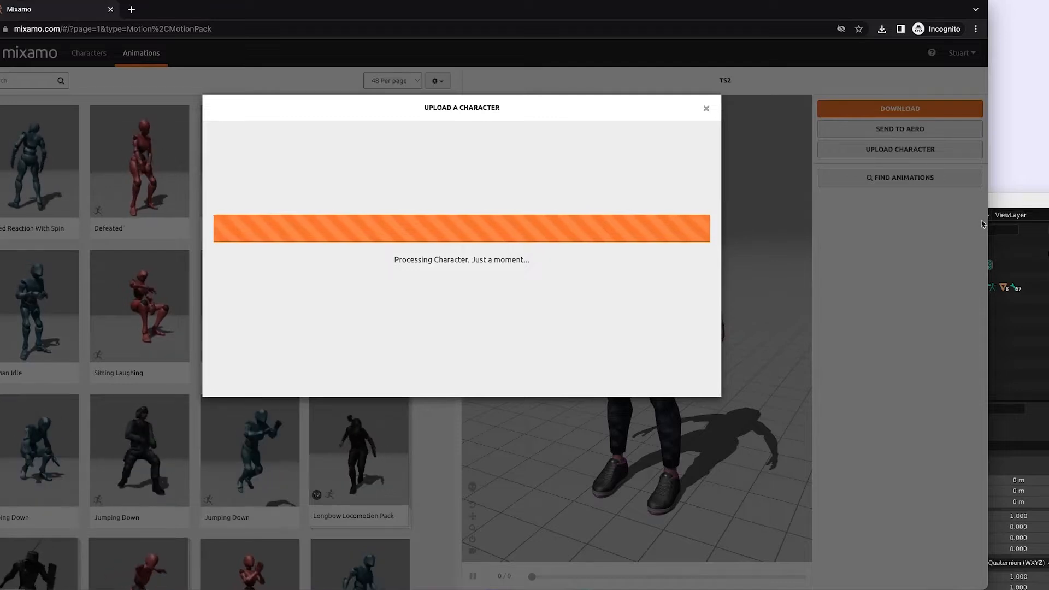
{"action": "left_click_drag", "start_coordinate": [981, 222], "coordinate": [1048, 223]}
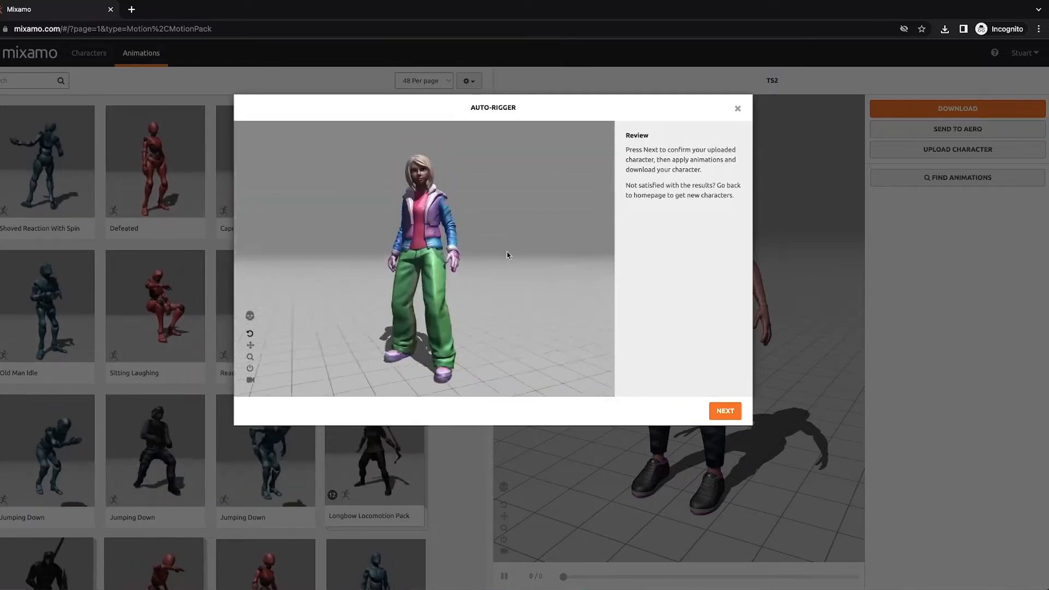
{"action": "left_click", "coordinate": [724, 412]}
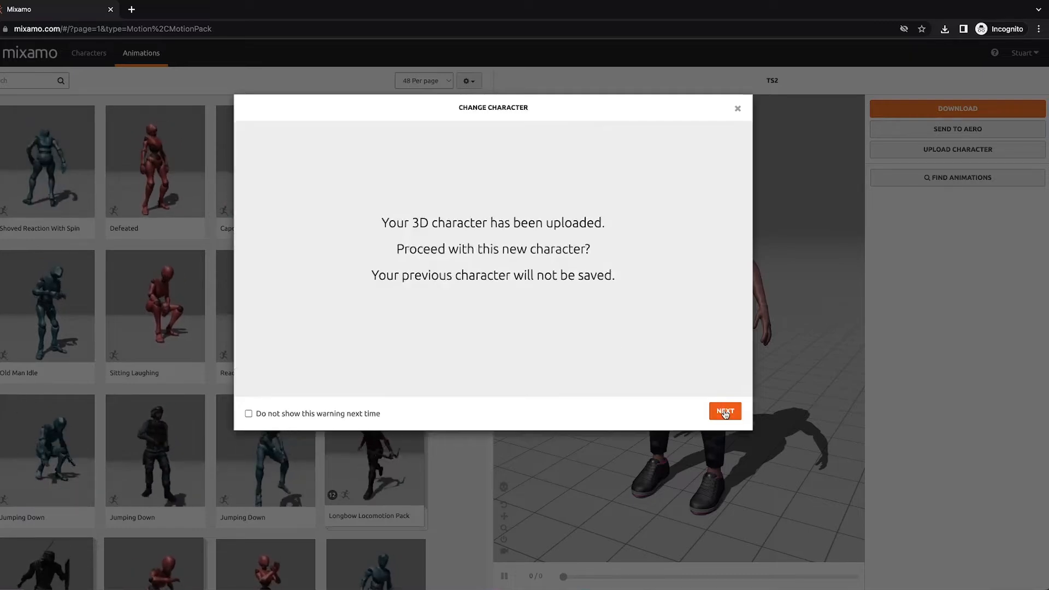
{"action": "left_click", "coordinate": [725, 413]}
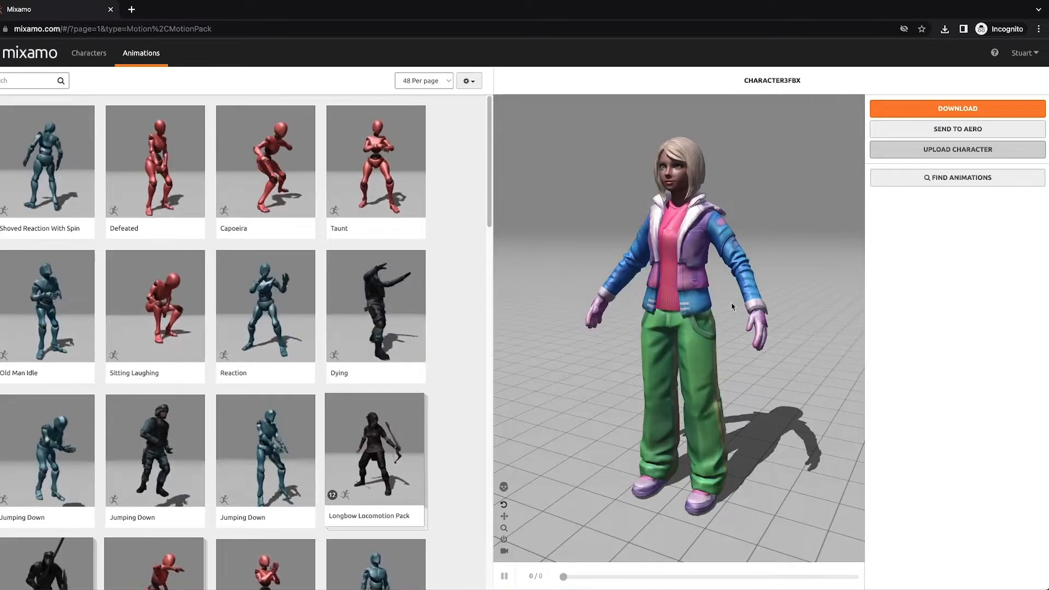
Step: Download the rigged character as FBX Binary in T-pose
{"action": "left_click_drag", "start_coordinate": [680, 277], "coordinate": [712, 273]}
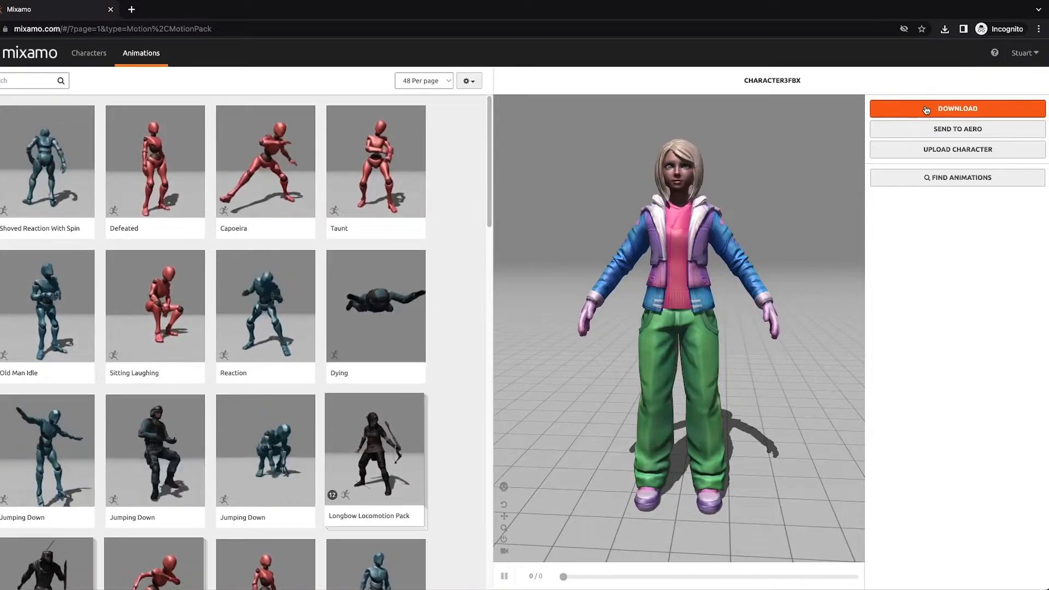
{"action": "left_click", "coordinate": [944, 110]}
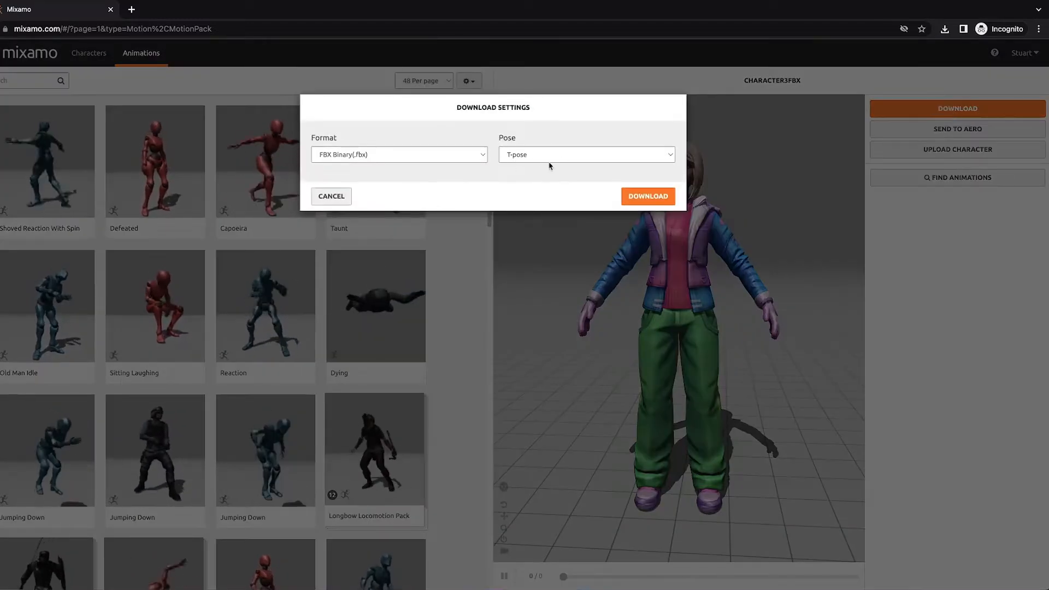
{"action": "left_click", "coordinate": [637, 197]}
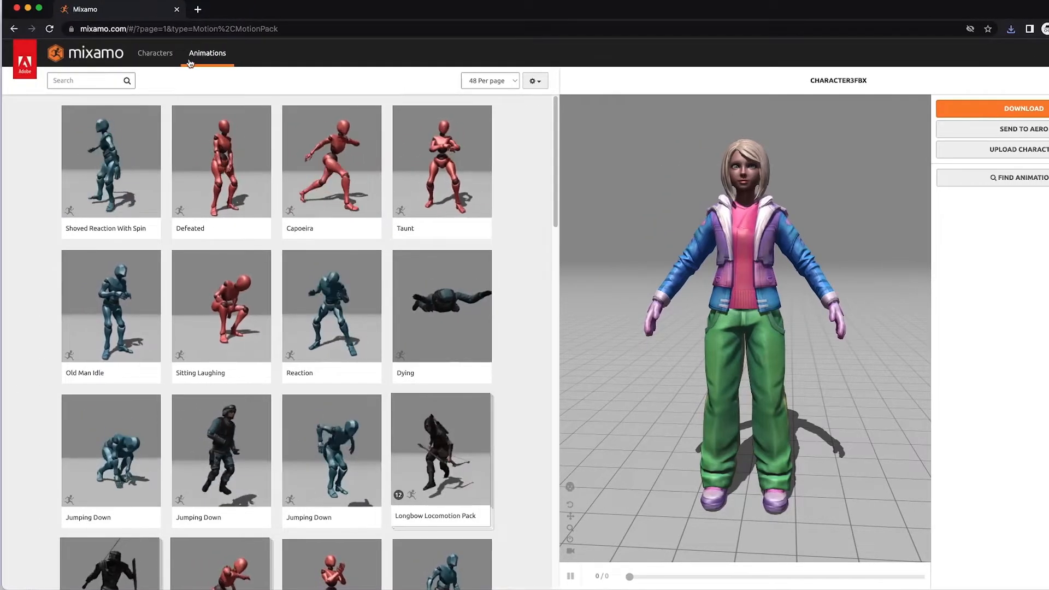
Step: Search the animations for walk and apply the third Walking animation to the character
{"action": "left_click", "coordinate": [117, 80]}
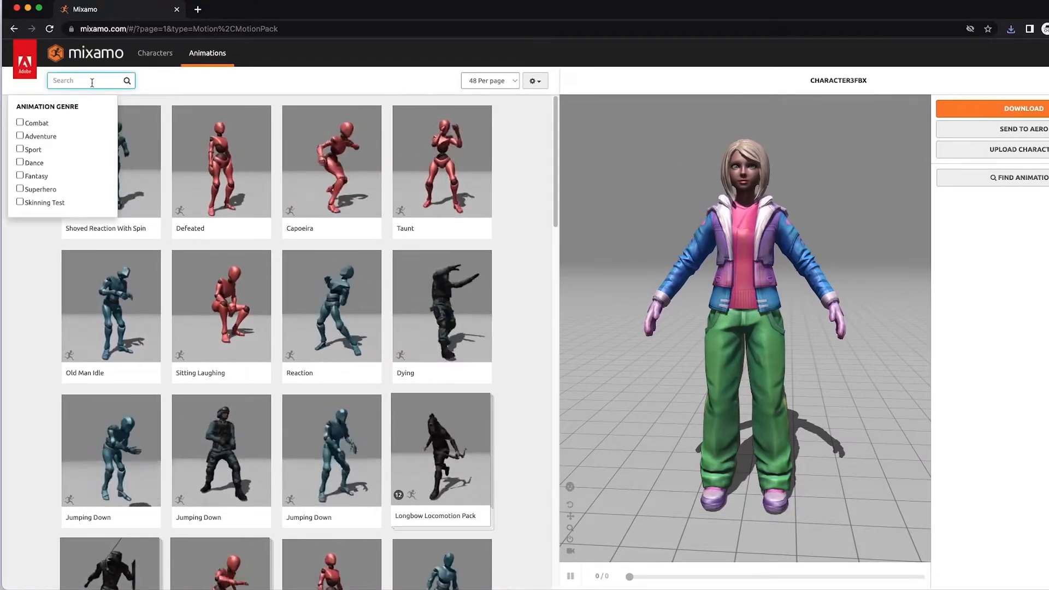
{"action": "type", "text": "walk"}
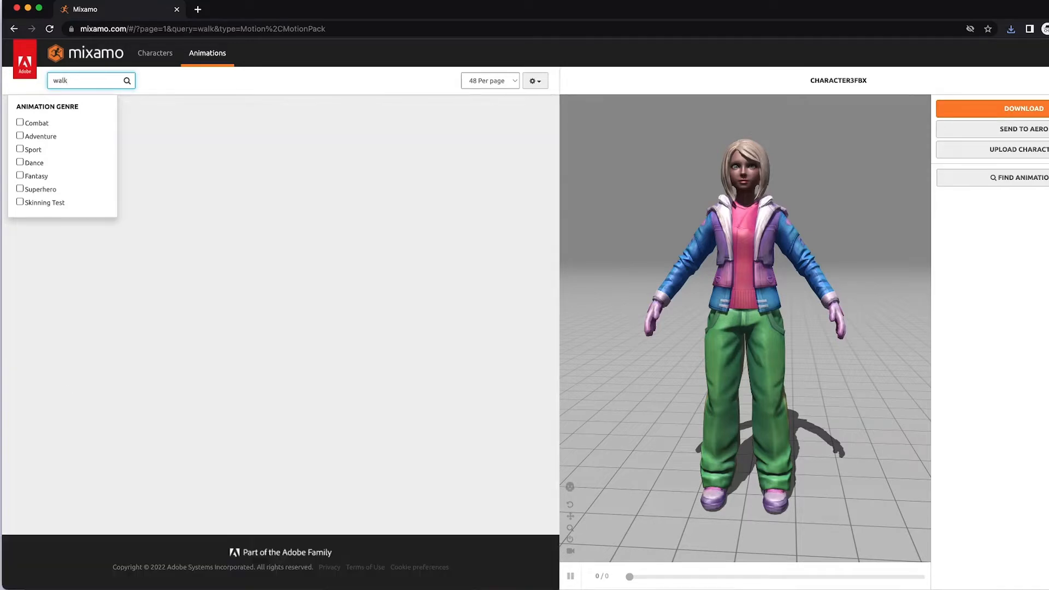
{"action": "left_click", "coordinate": [350, 220]}
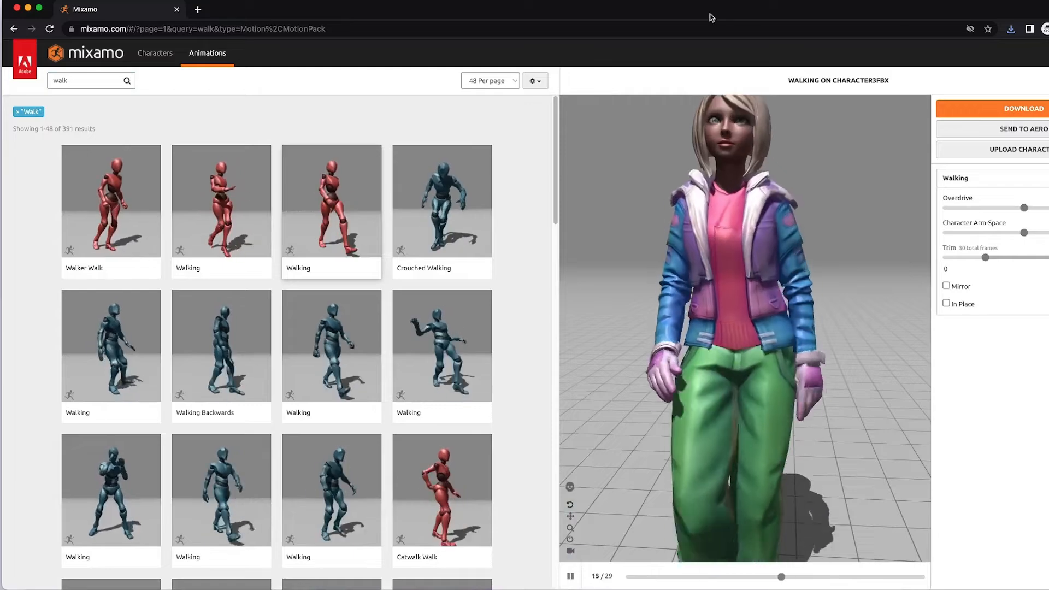
{"action": "double_click", "coordinate": [794, 20]}
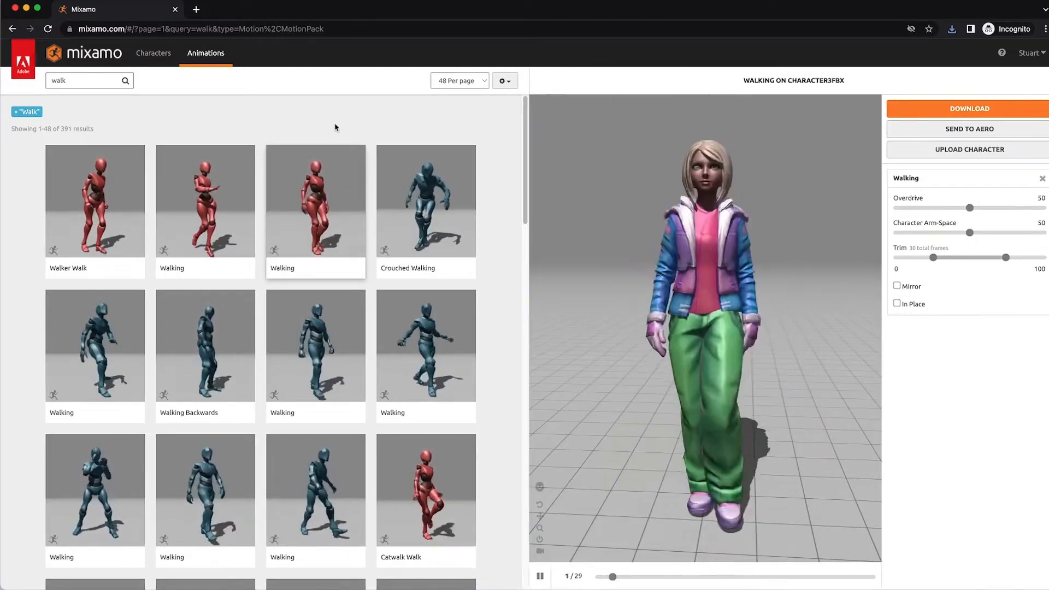
Step: Enable In Place for the Walking animation, leaving Mirror off
{"action": "left_click", "coordinate": [897, 304]}
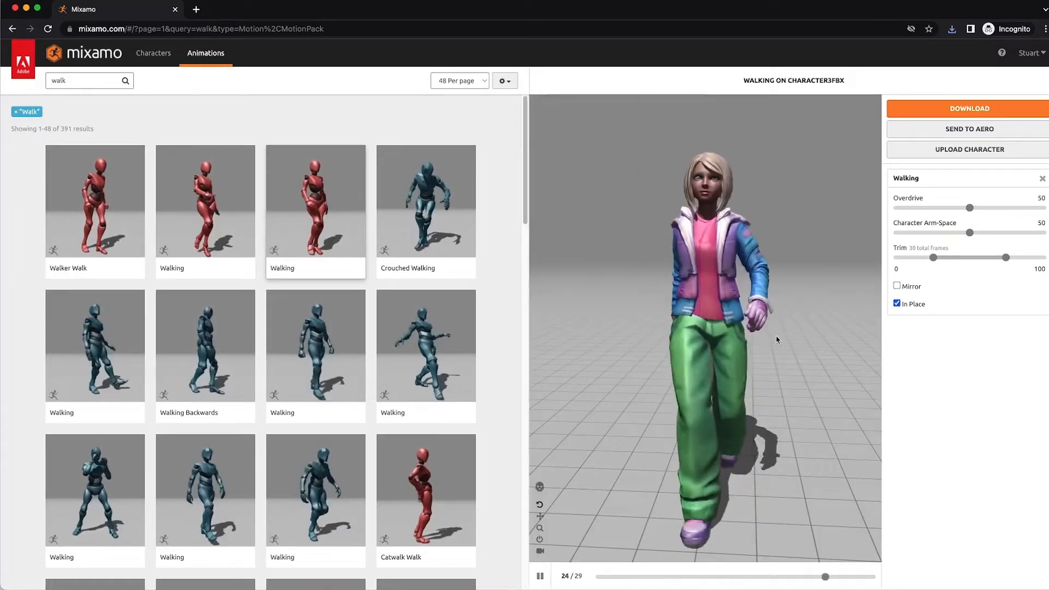
{"action": "left_click", "coordinate": [897, 285]}
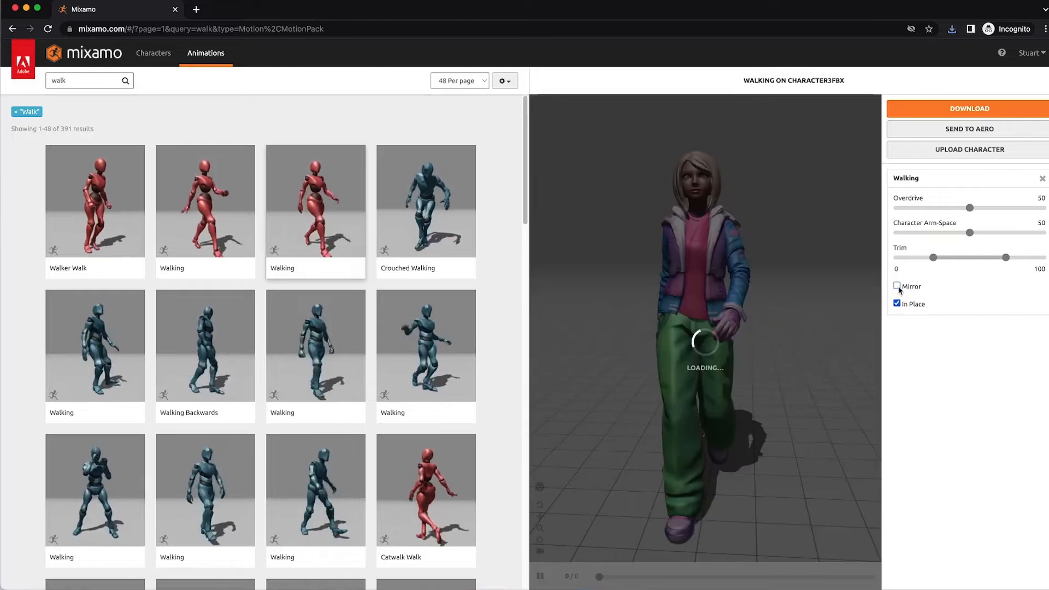
{"action": "left_click", "coordinate": [896, 285]}
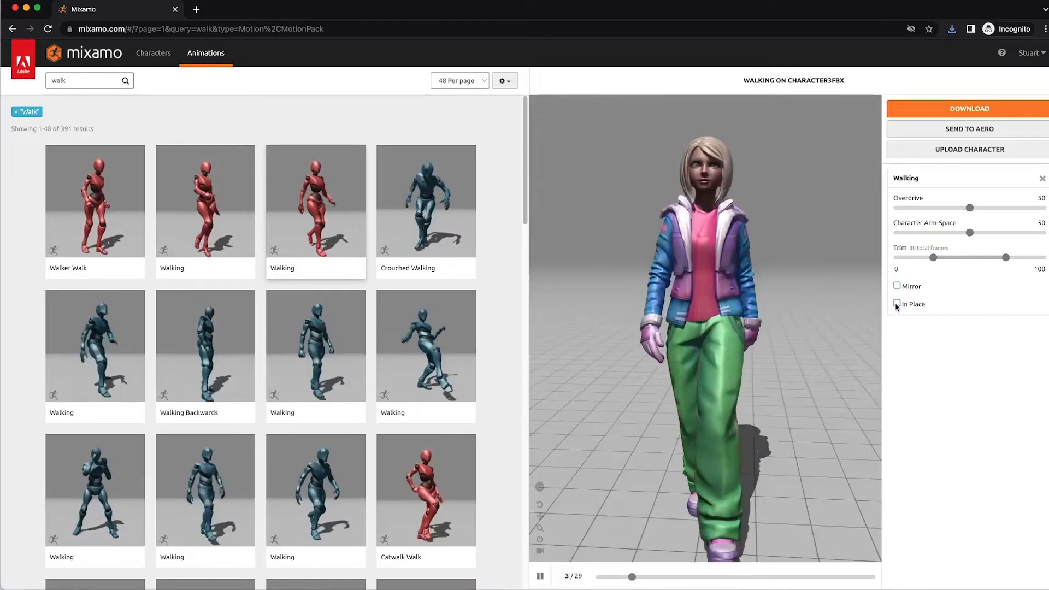
{"action": "left_click", "coordinate": [896, 303]}
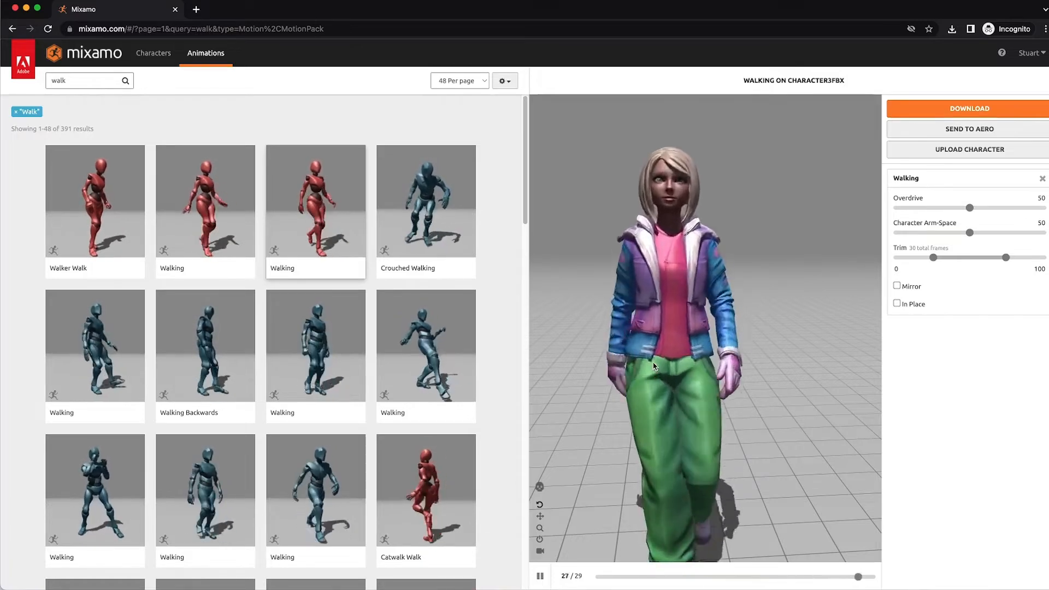
{"action": "left_click", "coordinate": [897, 303]}
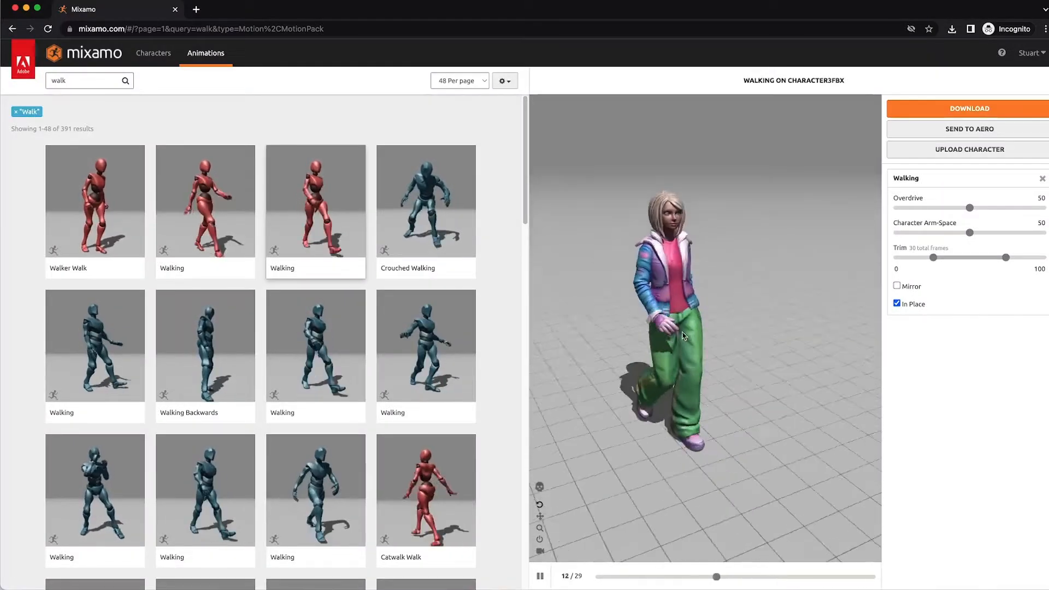
Step: Adjust the Character Arm-Space slider to about 63 while previewing the walk
{"action": "scroll", "coordinate": [686, 333], "scroll_direction": "up", "scroll_amount": 5}
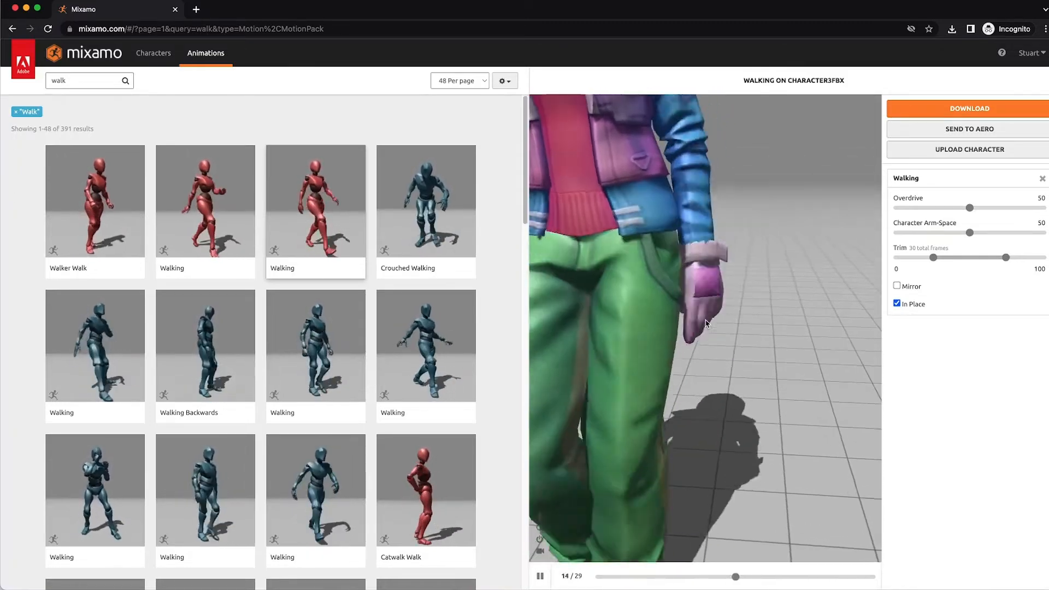
{"action": "scroll", "coordinate": [706, 324], "scroll_direction": "down", "scroll_amount": 10}
{"action": "scroll", "coordinate": [722, 288], "scroll_direction": "up", "scroll_amount": 4}
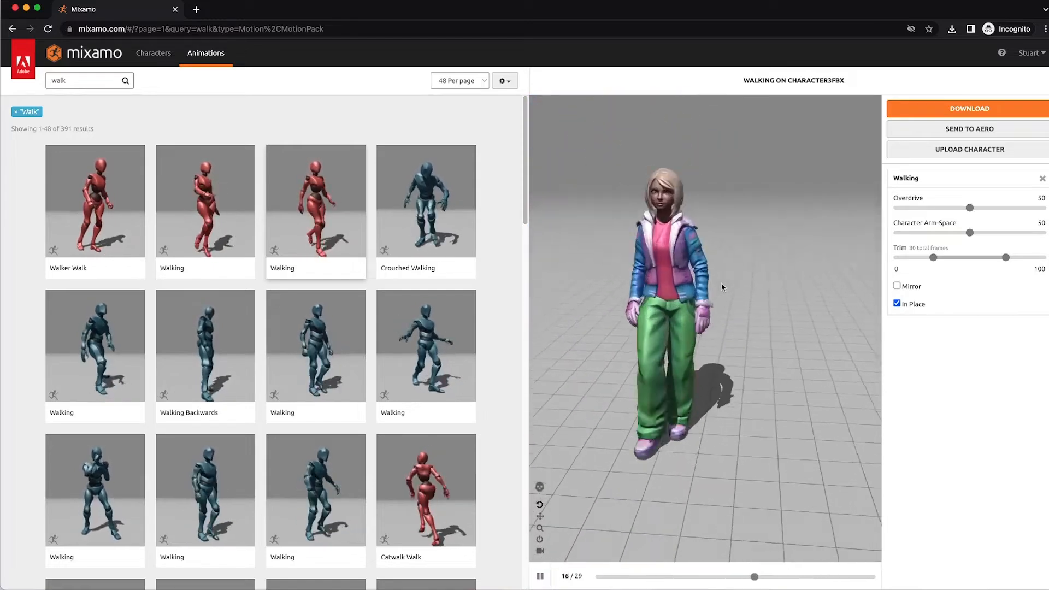
{"action": "scroll", "coordinate": [722, 287], "scroll_direction": "up", "scroll_amount": 5}
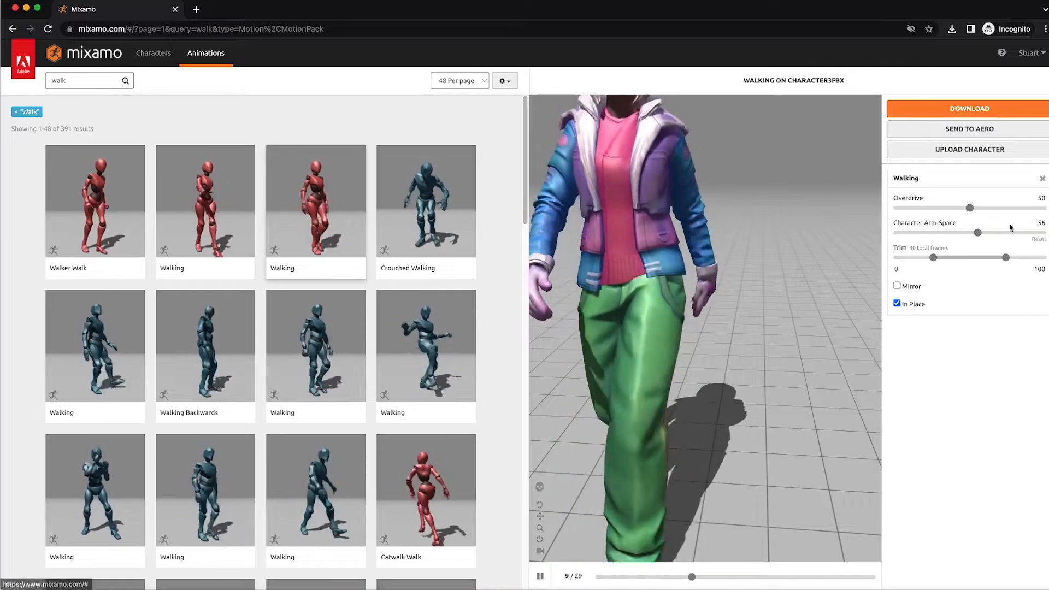
{"action": "left_click_drag", "start_coordinate": [979, 233], "coordinate": [1015, 233]}
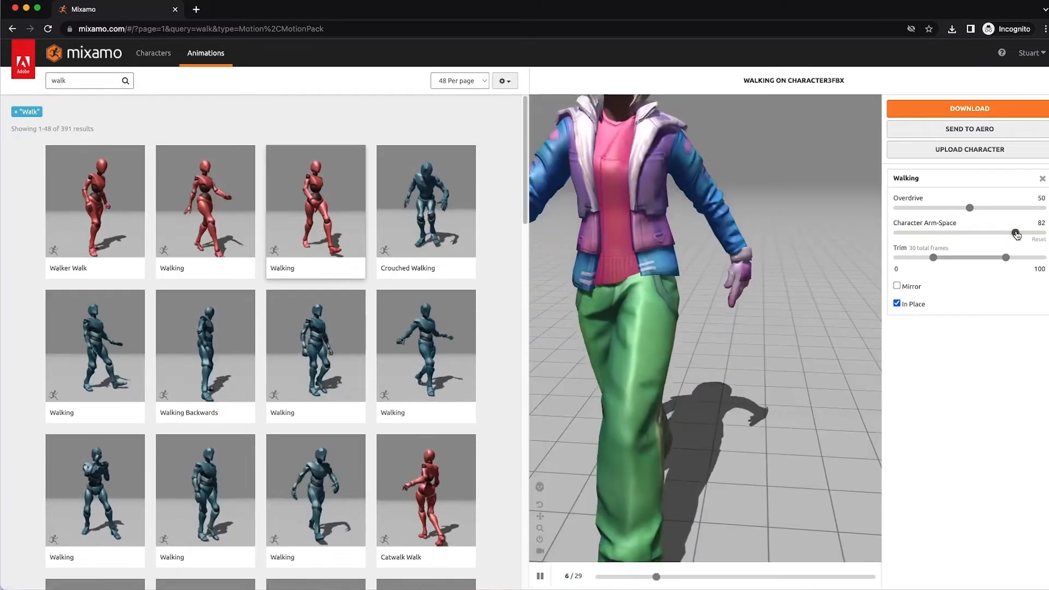
{"action": "scroll", "coordinate": [722, 265], "scroll_direction": "down", "scroll_amount": 7}
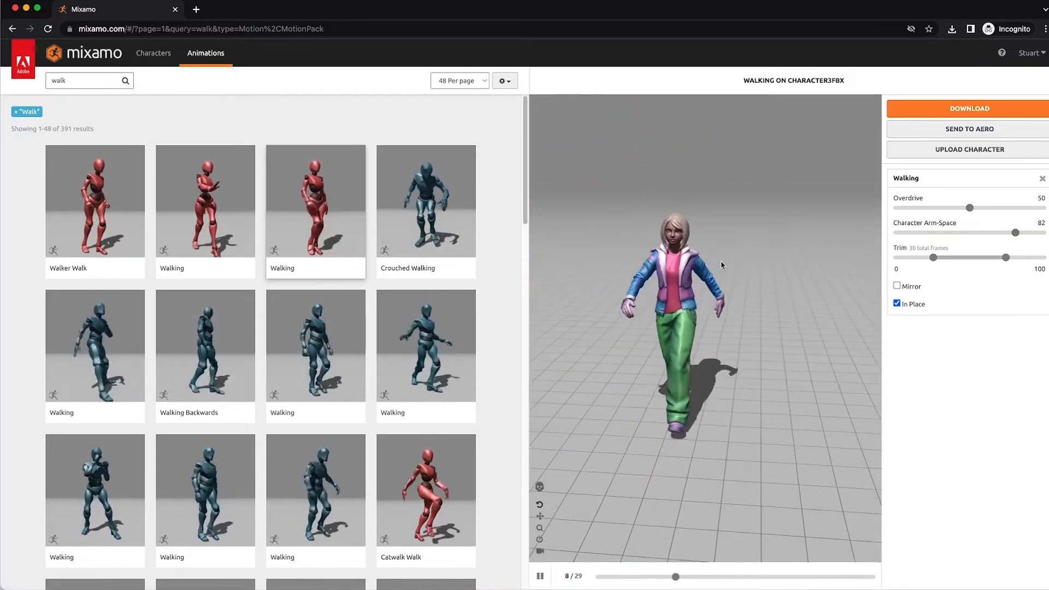
{"action": "scroll", "coordinate": [722, 265], "scroll_direction": "up", "scroll_amount": 3}
{"action": "scroll", "coordinate": [722, 264], "scroll_direction": "up", "scroll_amount": 4}
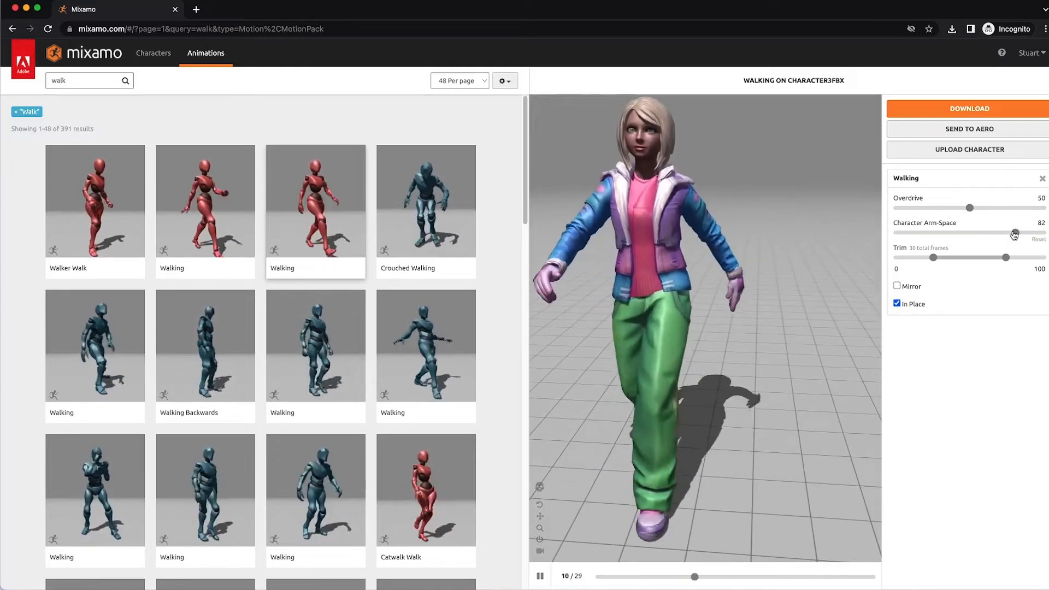
{"action": "left_click_drag", "start_coordinate": [1015, 233], "coordinate": [988, 233]}
Step: Download the walking animation as FBX Binary at 30 frames per second with skin
{"action": "left_click", "coordinate": [969, 108]}
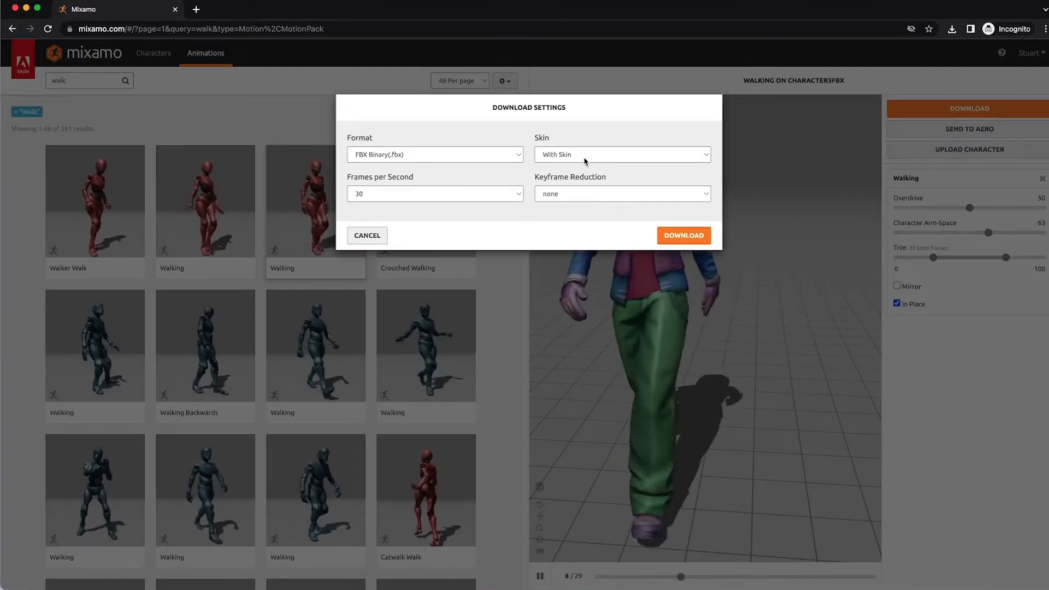
{"action": "left_click", "coordinate": [684, 235]}
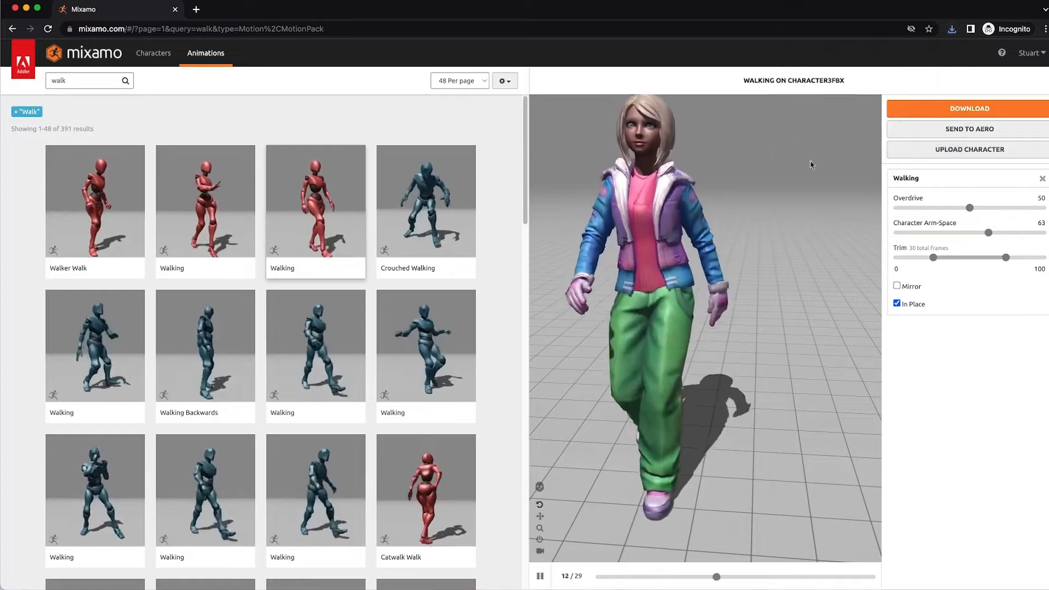
Step: Download the walking animation again with the skin option set to Without Skin
{"action": "left_click", "coordinate": [970, 108]}
{"action": "left_click", "coordinate": [545, 158]}
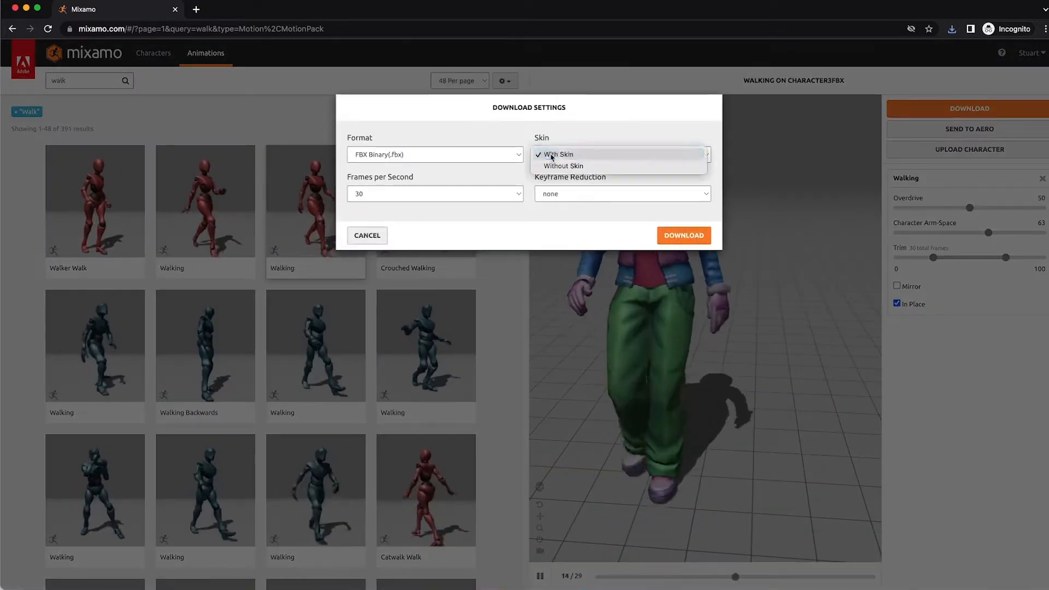
{"action": "left_click", "coordinate": [509, 288]}
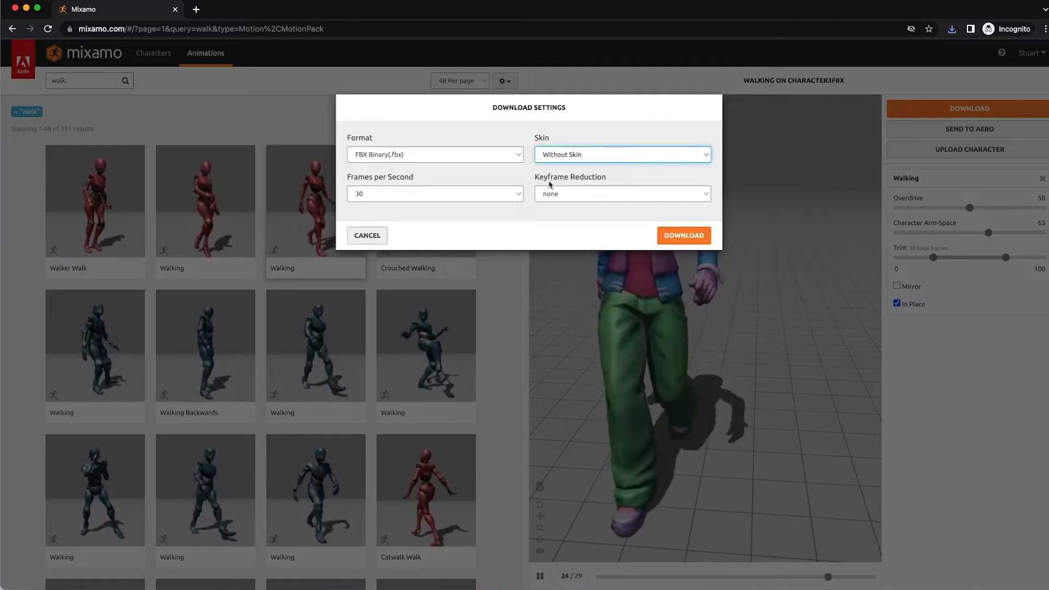
{"action": "left_click", "coordinate": [683, 236]}
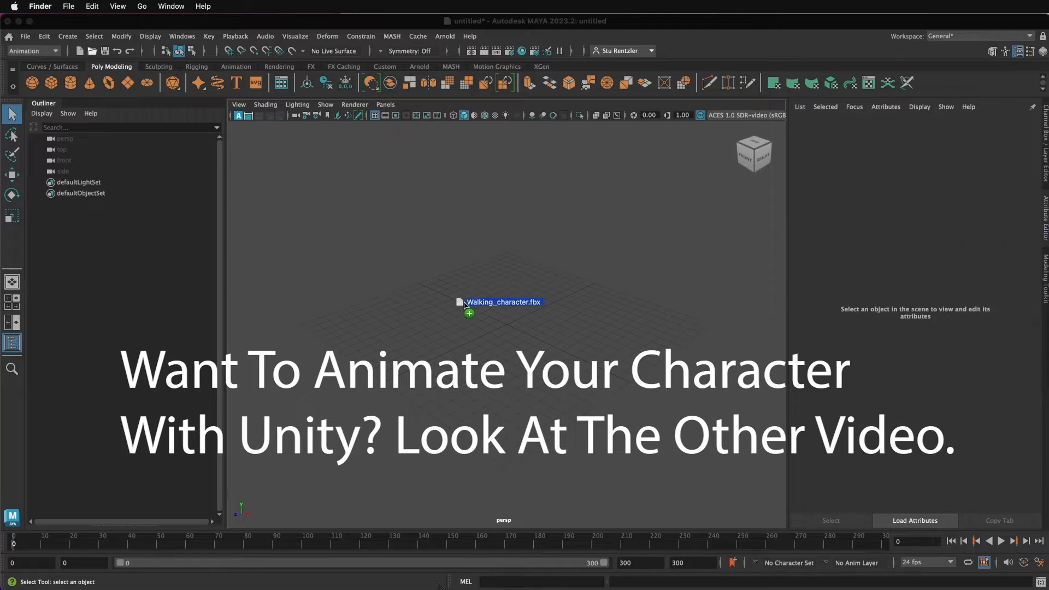
Step: Switch to Maya and import Walking_character.fbx into the scene
{"action": "left_click_drag", "start_coordinate": [464, 304], "coordinate": [457, 314]}
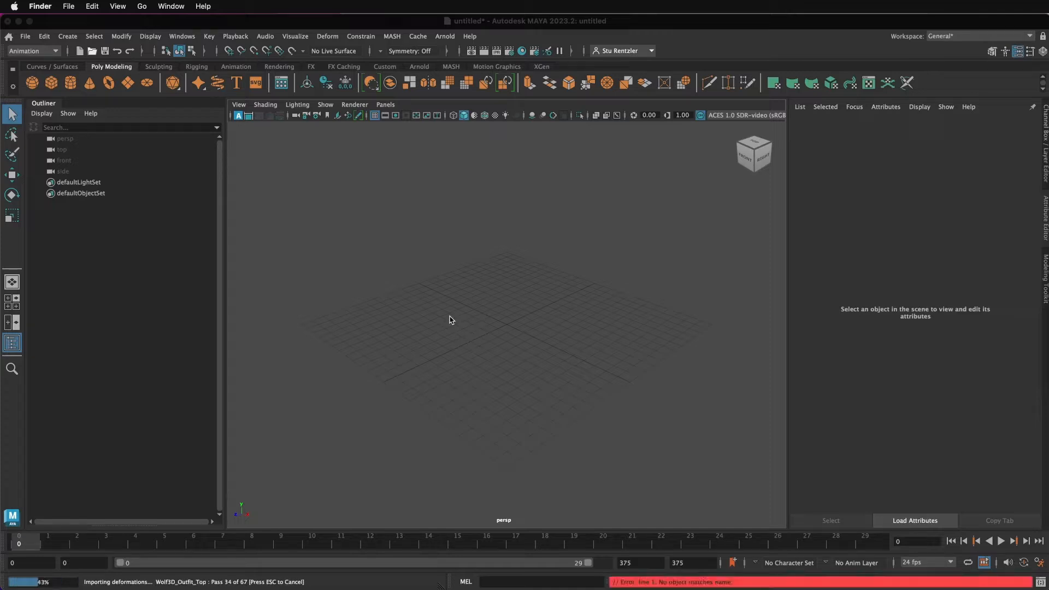
{"action": "scroll", "coordinate": [450, 319], "scroll_direction": "down", "scroll_amount": 15}
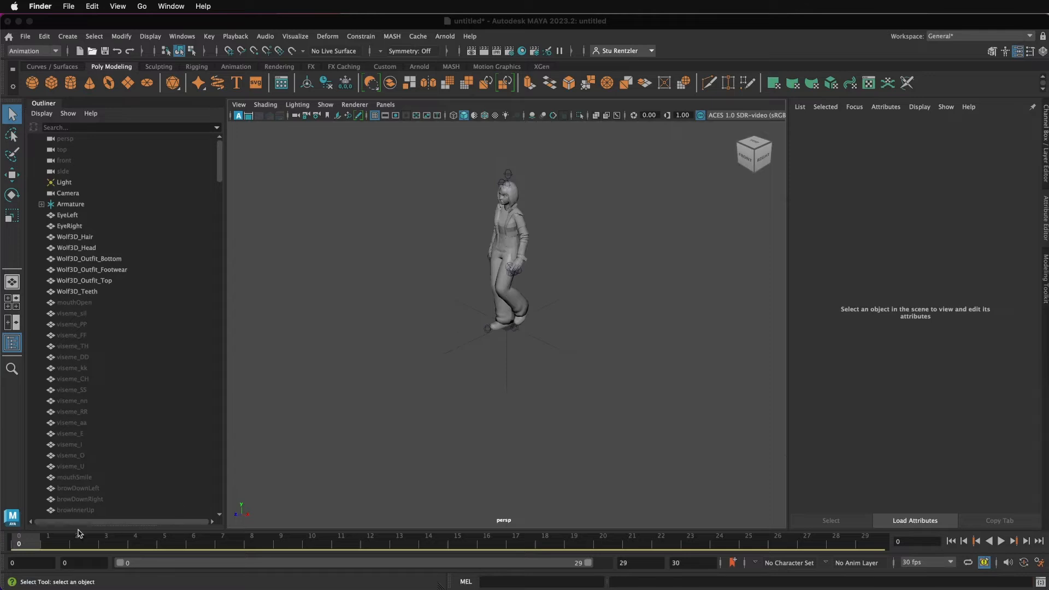
Step: Scrub the timeline to preview the imported walk cycle
{"action": "left_click_drag", "start_coordinate": [27, 546], "coordinate": [81, 552]}
{"action": "mouse_move", "coordinate": [169, 545]}
{"action": "left_mouse_down"}
{"action": "mouse_move", "coordinate": [860, 559]}
{"action": "mouse_move", "coordinate": [67, 562]}
{"action": "mouse_move", "coordinate": [7, 547]}
{"action": "left_mouse_up"}
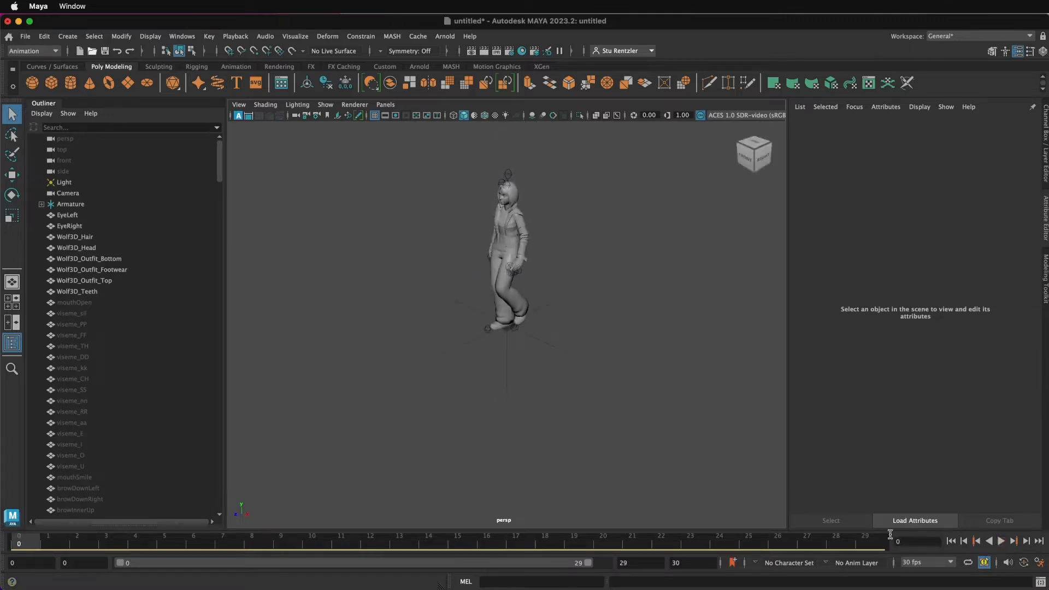
{"action": "left_click_drag", "start_coordinate": [907, 542], "coordinate": [868, 541]}
Step: Set the playback end time to 600 and extend the range slider to cover all 600 frames
{"action": "left_click_drag", "start_coordinate": [684, 561], "coordinate": [671, 561]}
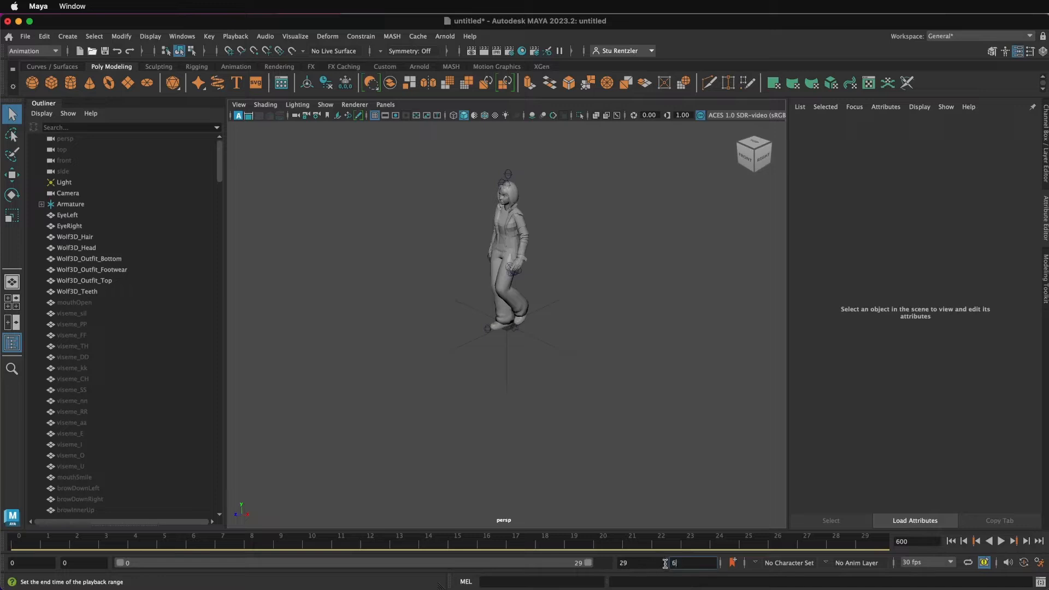
{"action": "type", "text": "600"}
{"action": "key", "text": "Return"}
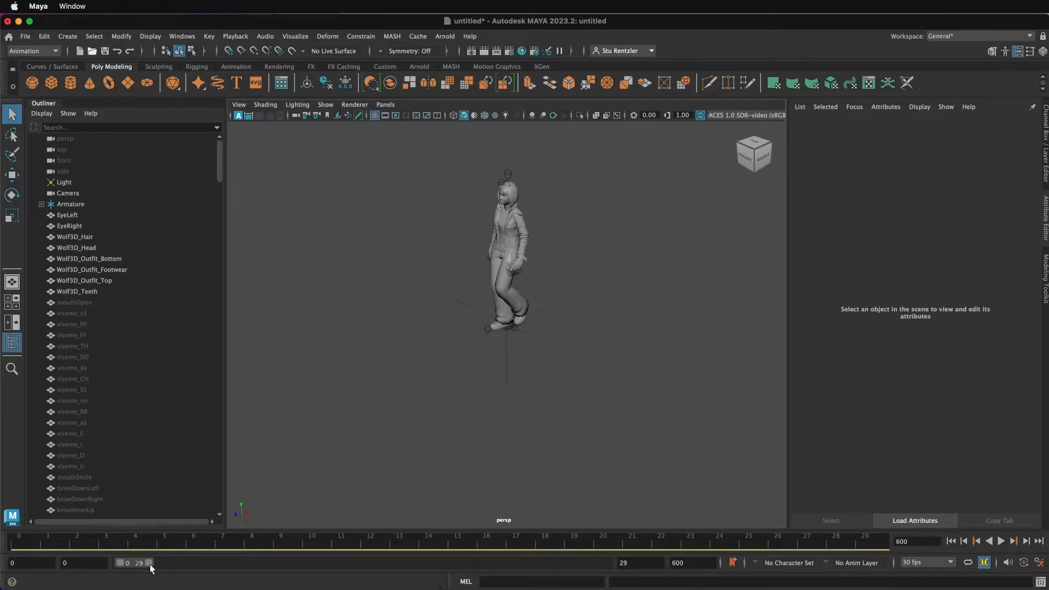
{"action": "left_click_drag", "start_coordinate": [150, 565], "coordinate": [604, 565]}
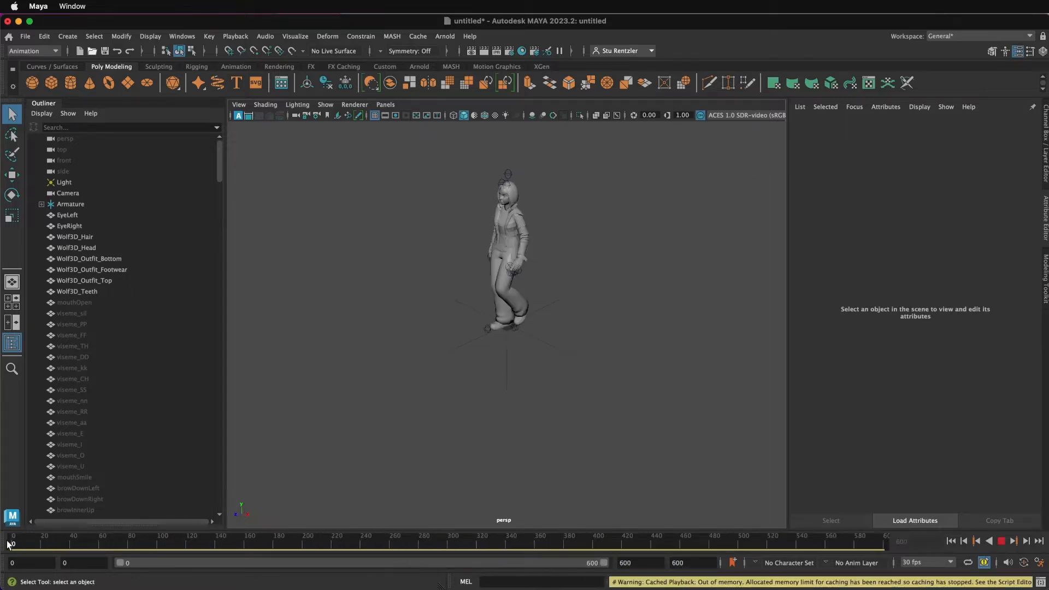
Step: Scrub to frame 50 and zoom in on the character to inspect the walk
{"action": "left_click_drag", "start_coordinate": [8, 542], "coordinate": [87, 543]}
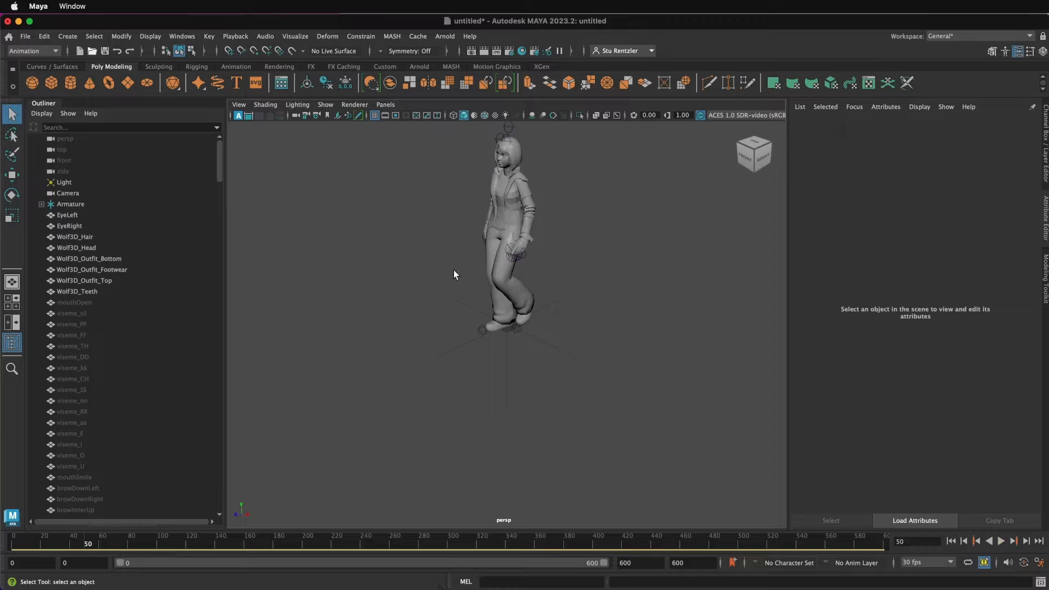
{"action": "middle_click_drag", "start_coordinate": [453, 270], "coordinate": [458, 354], "text": "alt"}
{"action": "scroll", "coordinate": [457, 353], "scroll_direction": "up", "scroll_amount": 5}
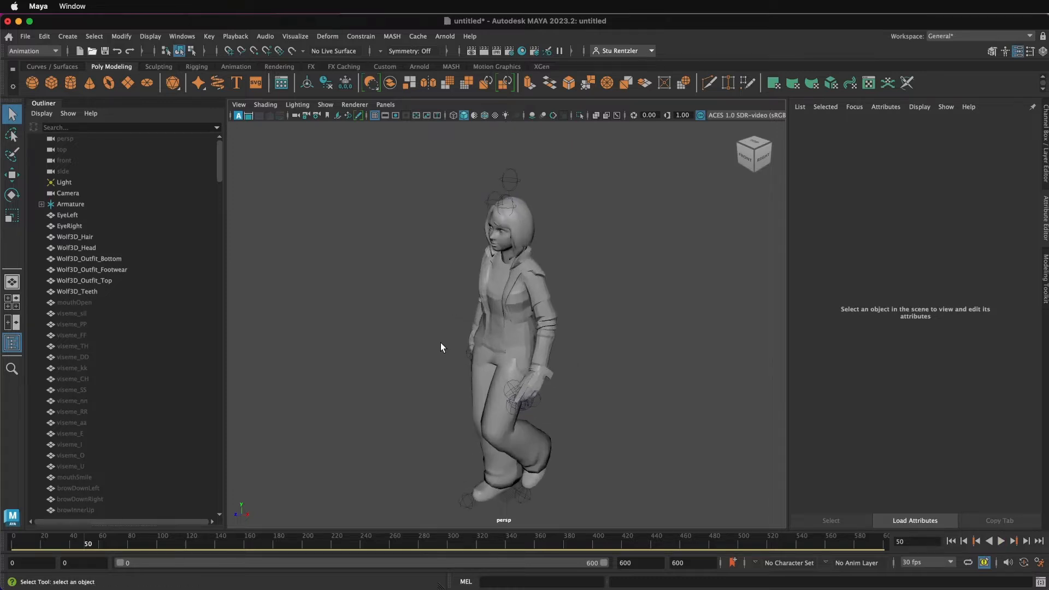
Step: Switch the viewport to textured shading, orbit around the character, and scrub the timeline to frame 23
{"action": "key", "text": "7"}
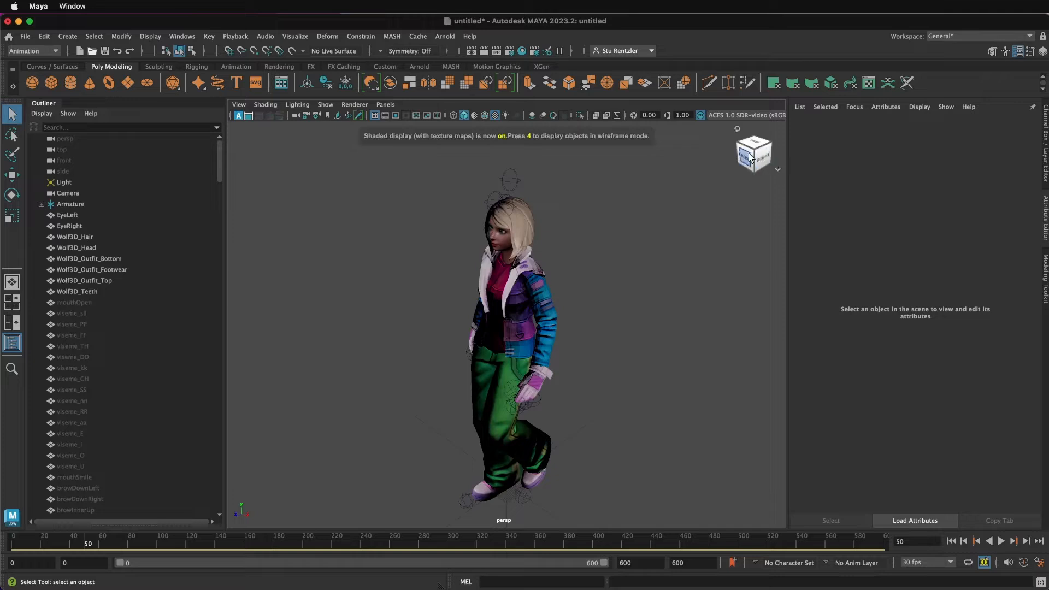
{"action": "left_click_drag", "start_coordinate": [358, 462], "coordinate": [372, 425], "text": "alt"}
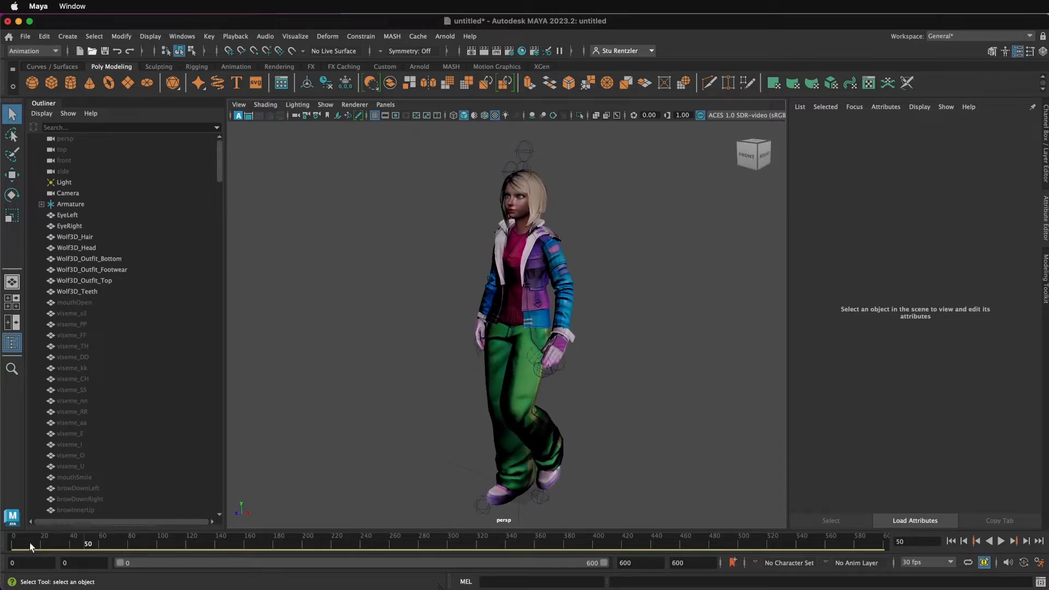
{"action": "left_click_drag", "start_coordinate": [29, 542], "coordinate": [86, 540]}
{"action": "mouse_move", "coordinate": [276, 544]}
{"action": "left_mouse_down"}
{"action": "mouse_move", "coordinate": [24, 537]}
{"action": "mouse_move", "coordinate": [49, 541]}
{"action": "left_mouse_up"}
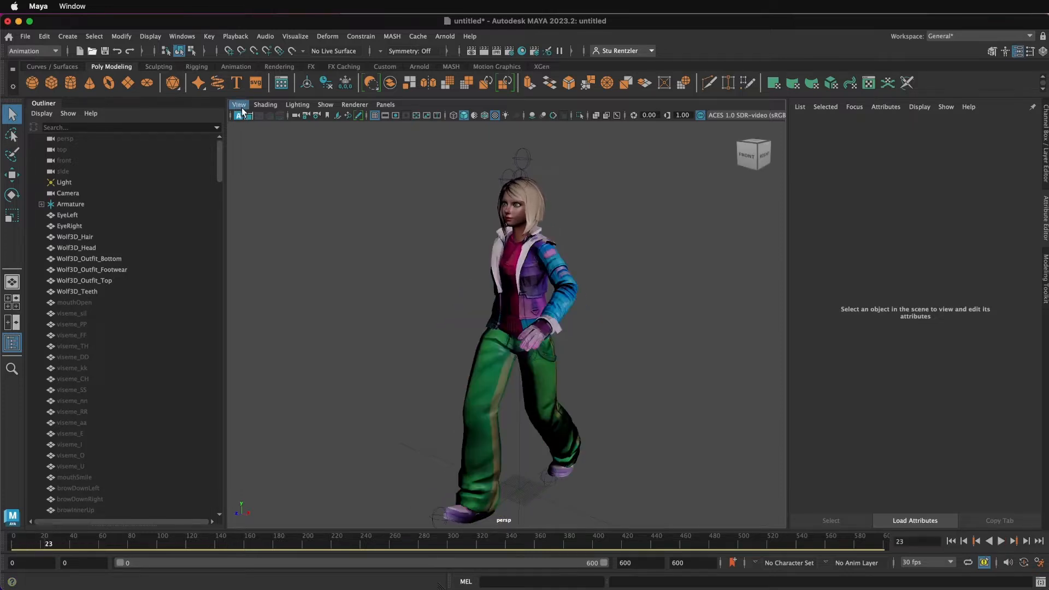
Step: Turn on X-Ray Joints shading and select the hips joint on the character
{"action": "left_click", "coordinate": [259, 106]}
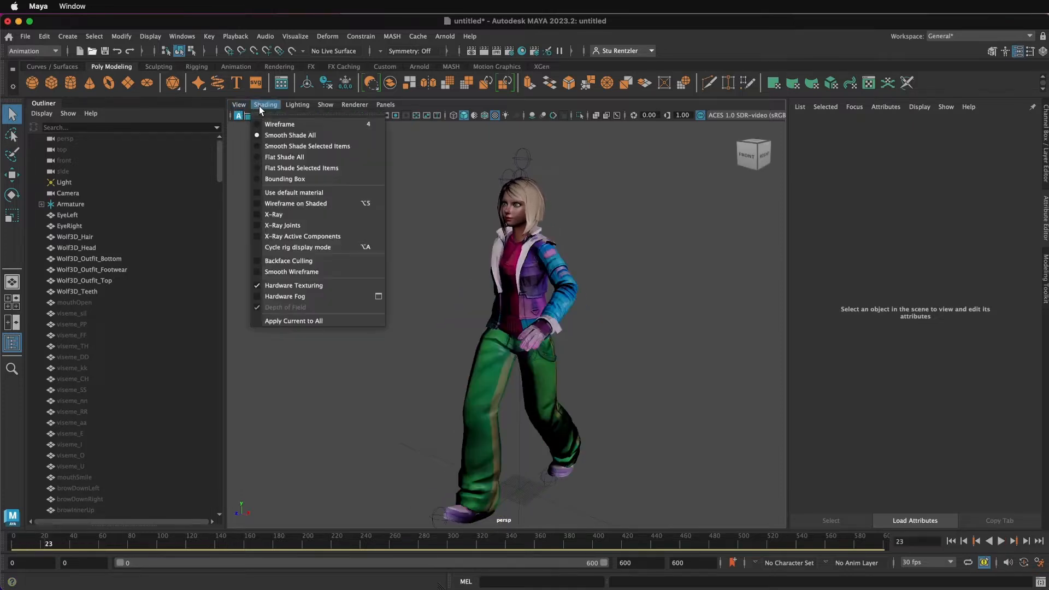
{"action": "left_click", "coordinate": [281, 227]}
{"action": "scroll", "coordinate": [439, 296], "scroll_direction": "up", "scroll_amount": 6}
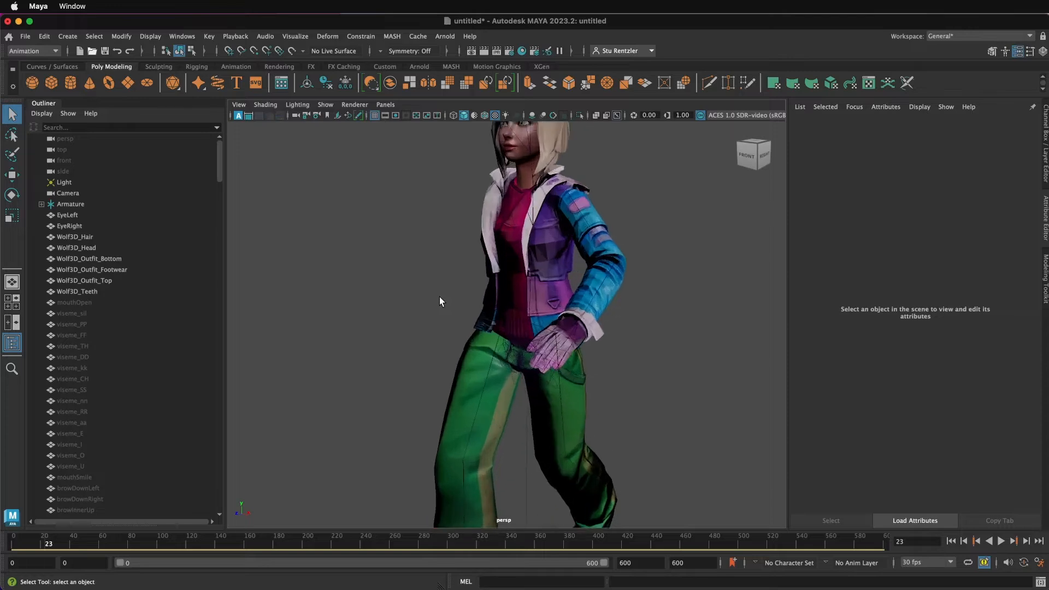
{"action": "scroll", "coordinate": [439, 297], "scroll_direction": "up", "scroll_amount": 3}
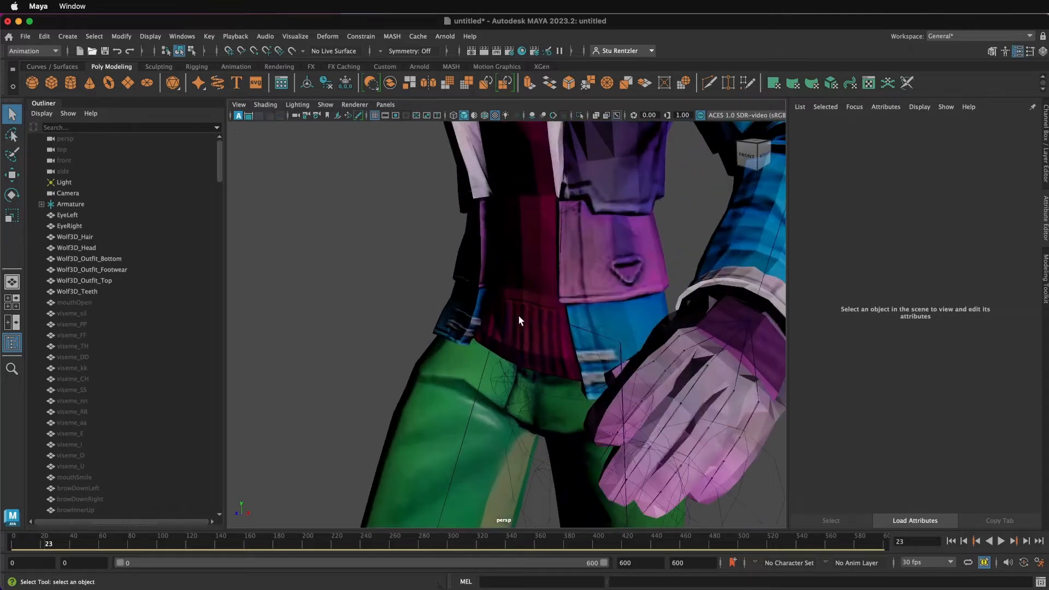
{"action": "left_click", "coordinate": [555, 319]}
{"action": "scroll", "coordinate": [554, 323], "scroll_direction": "down", "scroll_amount": 3}
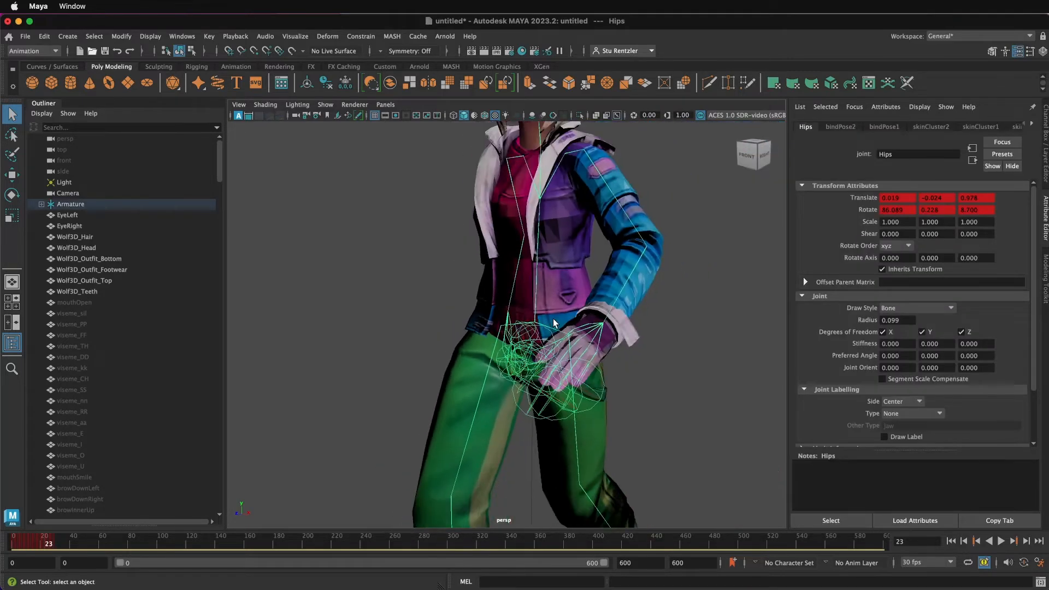
{"action": "scroll", "coordinate": [554, 322], "scroll_direction": "down", "scroll_amount": 5}
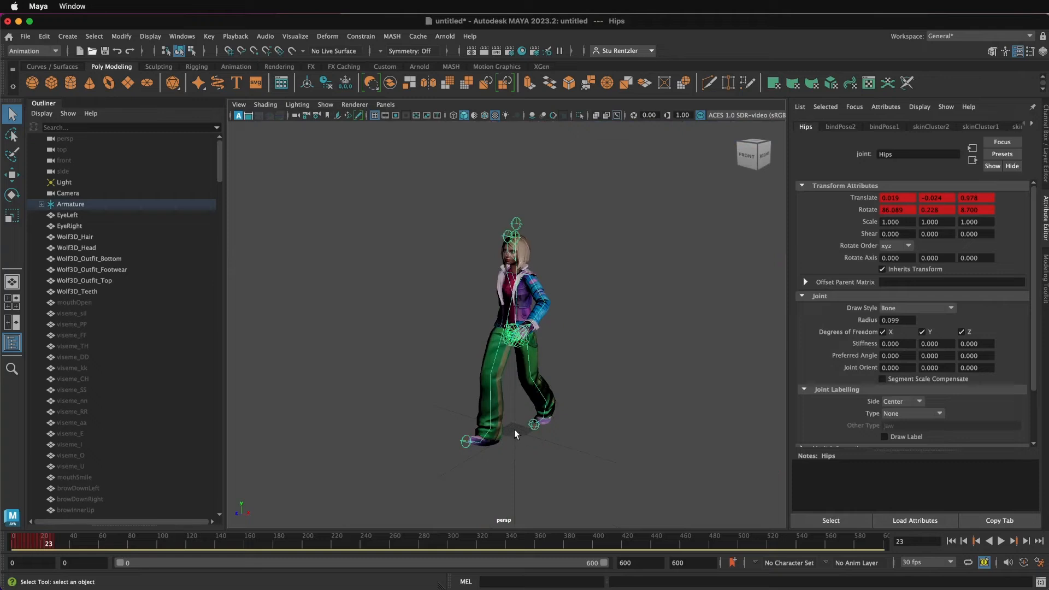
Step: Expand the Armature hierarchy in the Outliner and select the Hips joint
{"action": "left_click", "coordinate": [64, 205]}
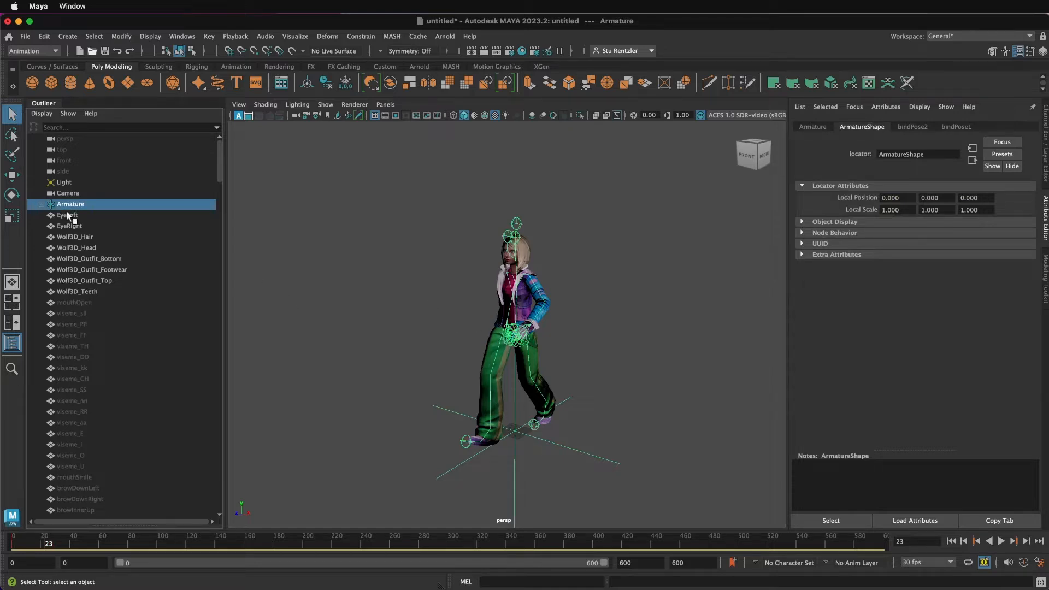
{"action": "left_click", "coordinate": [41, 204]}
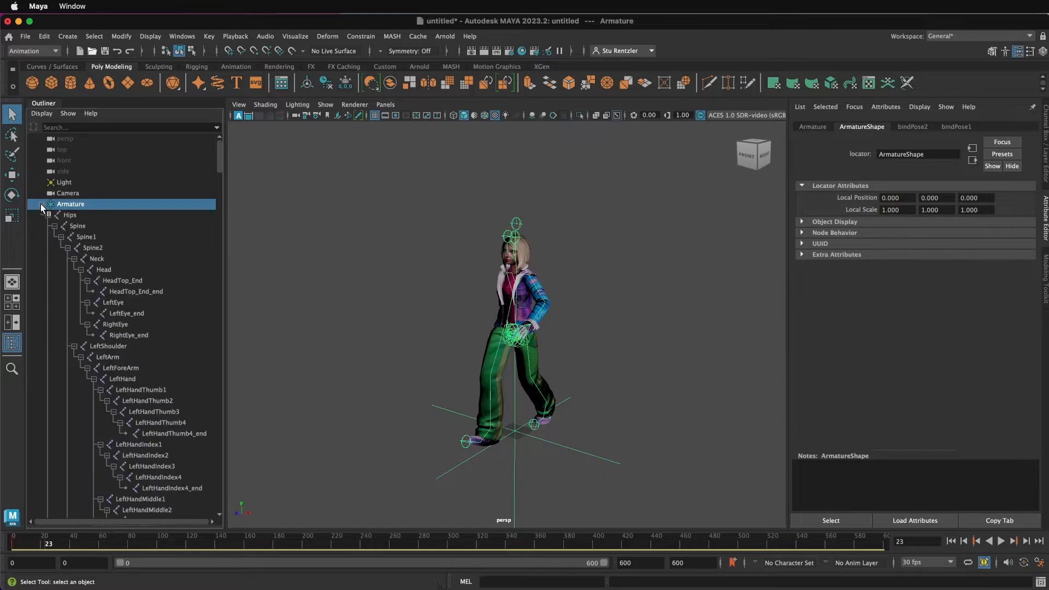
{"action": "left_click", "coordinate": [73, 214]}
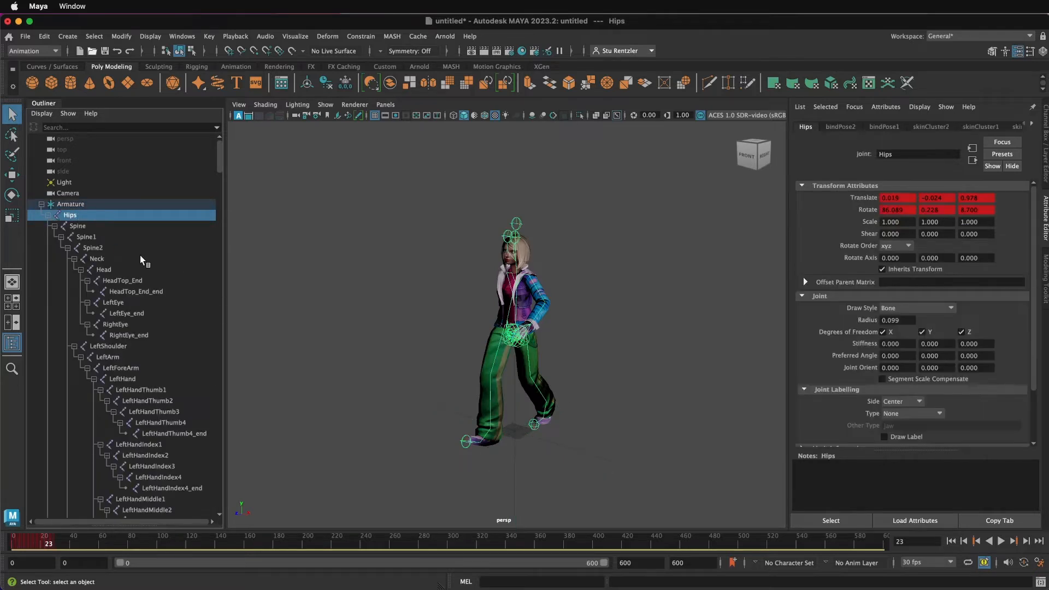
{"action": "left_click", "coordinate": [42, 204]}
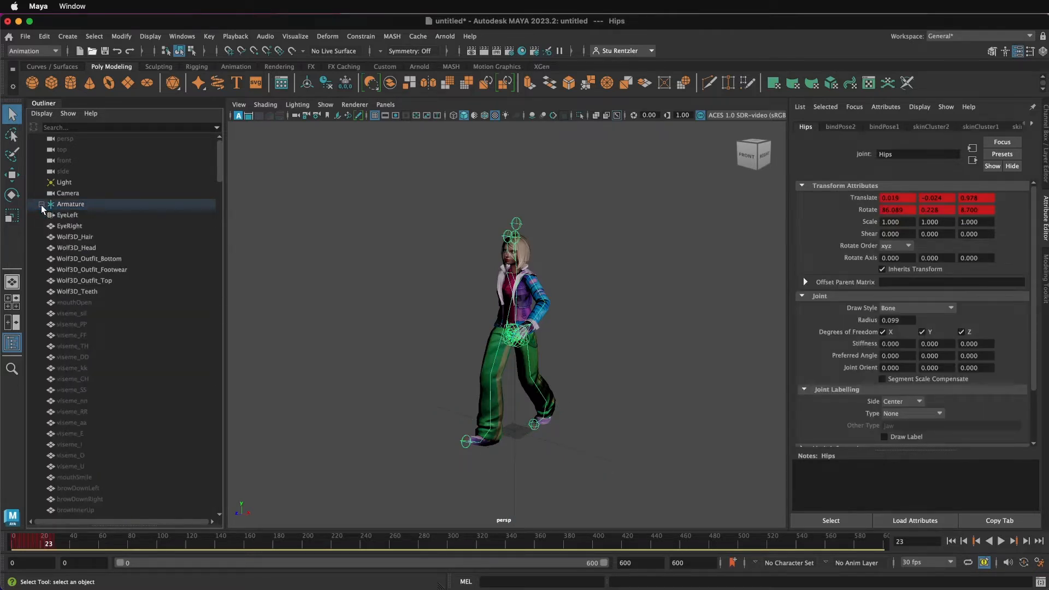
{"action": "left_click", "coordinate": [41, 204]}
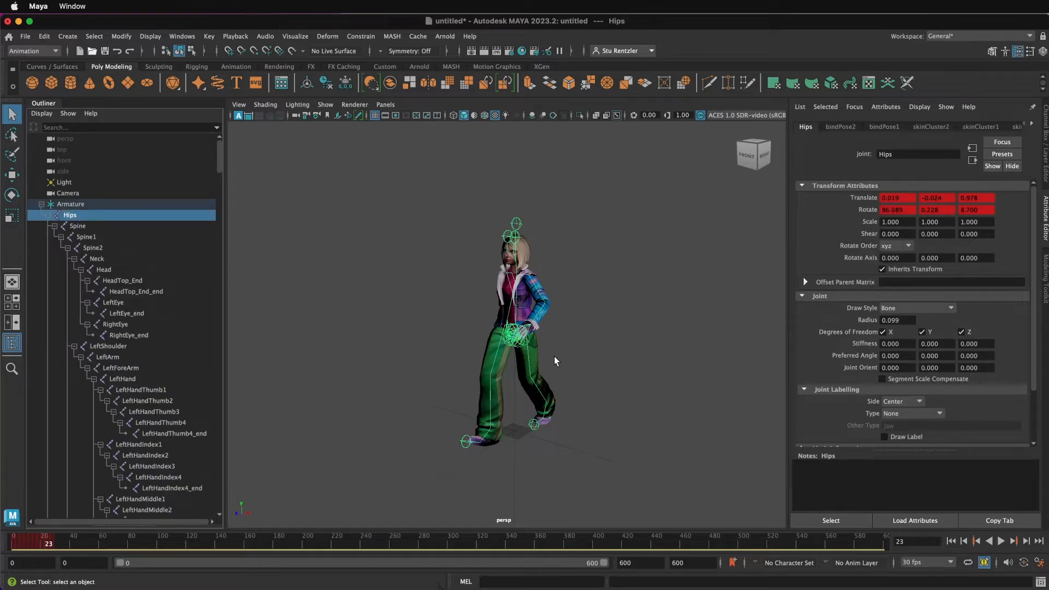
Step: Select the Hips joint directly on the character in the viewport
{"action": "scroll", "coordinate": [565, 342], "scroll_direction": "up", "scroll_amount": 8}
{"action": "left_click", "coordinate": [584, 353]}
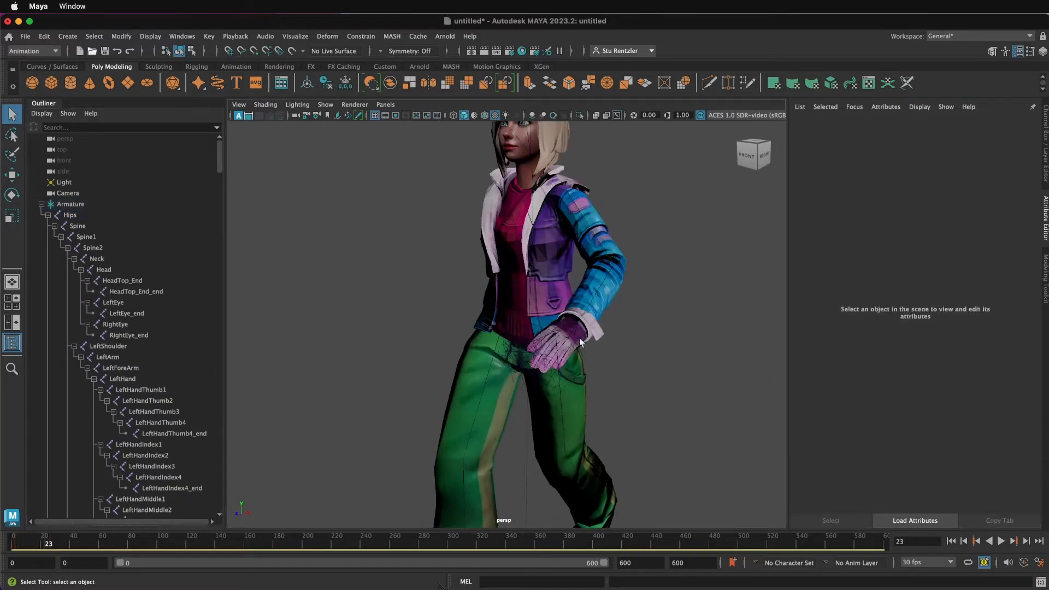
{"action": "left_click", "coordinate": [526, 321]}
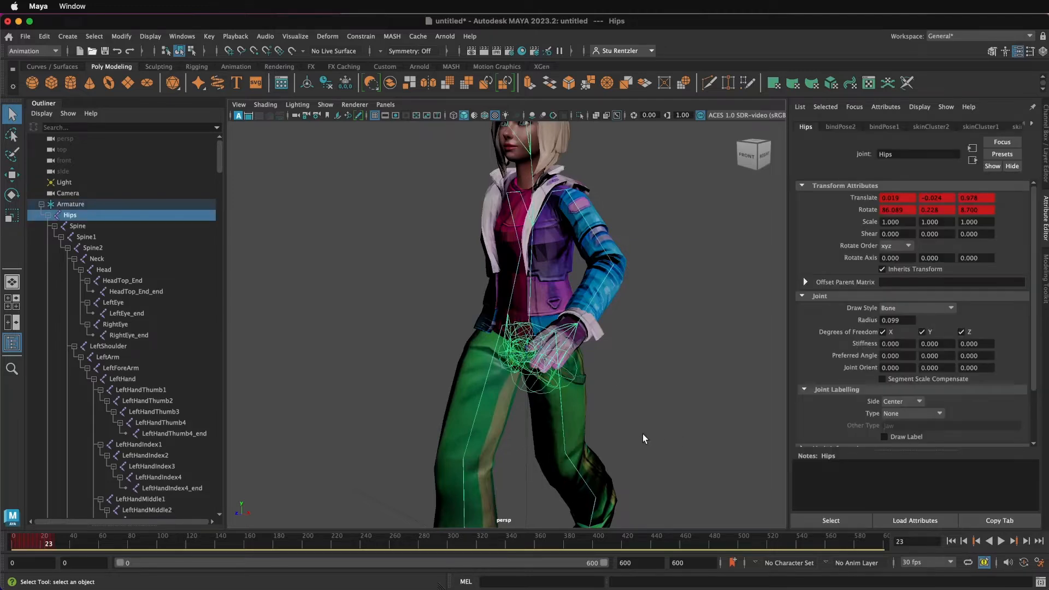
{"action": "mouse_move", "coordinate": [642, 434]}
{"action": "left_mouse_down", "text": "alt"}
{"action": "mouse_move", "coordinate": [691, 433]}
{"action": "mouse_move", "coordinate": [640, 435]}
{"action": "left_mouse_up", "text": "alt"}
{"action": "scroll", "coordinate": [638, 436], "scroll_direction": "down", "scroll_amount": 8}
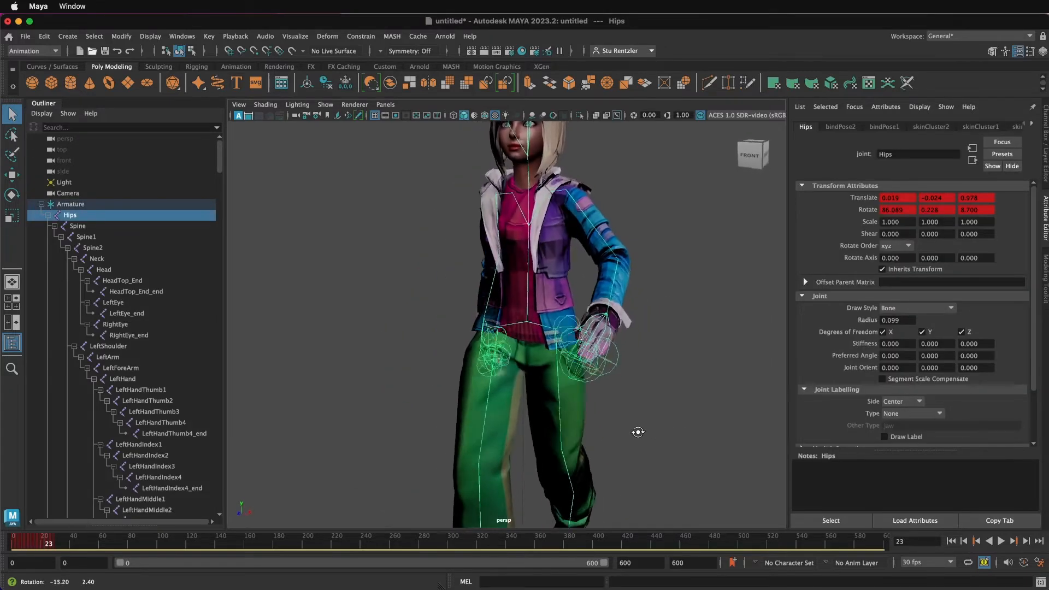
{"action": "scroll", "coordinate": [634, 435], "scroll_direction": "down", "scroll_amount": 3}
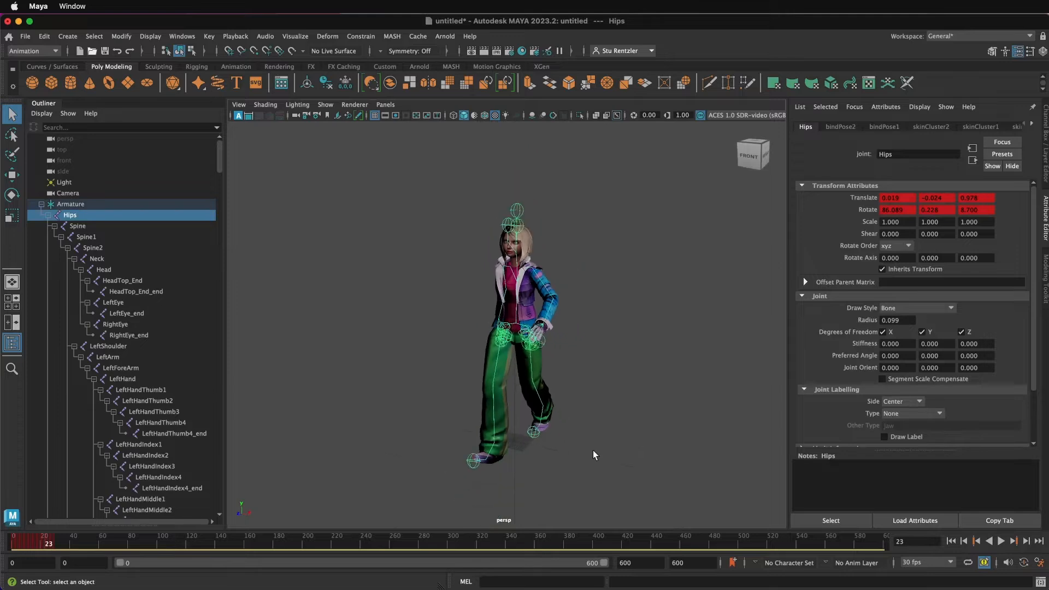
{"action": "scroll", "coordinate": [585, 456], "scroll_direction": "down", "scroll_amount": 4}
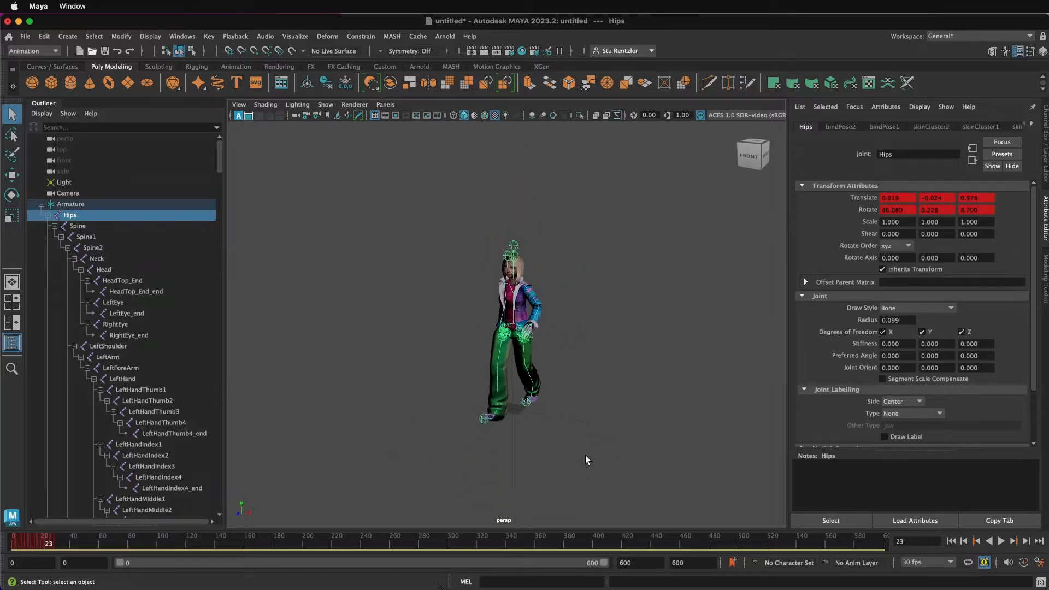
Step: Open the Time Editor, go to frame 0, and create an animation clip from the selected Hips
{"action": "left_click", "coordinate": [183, 36]}
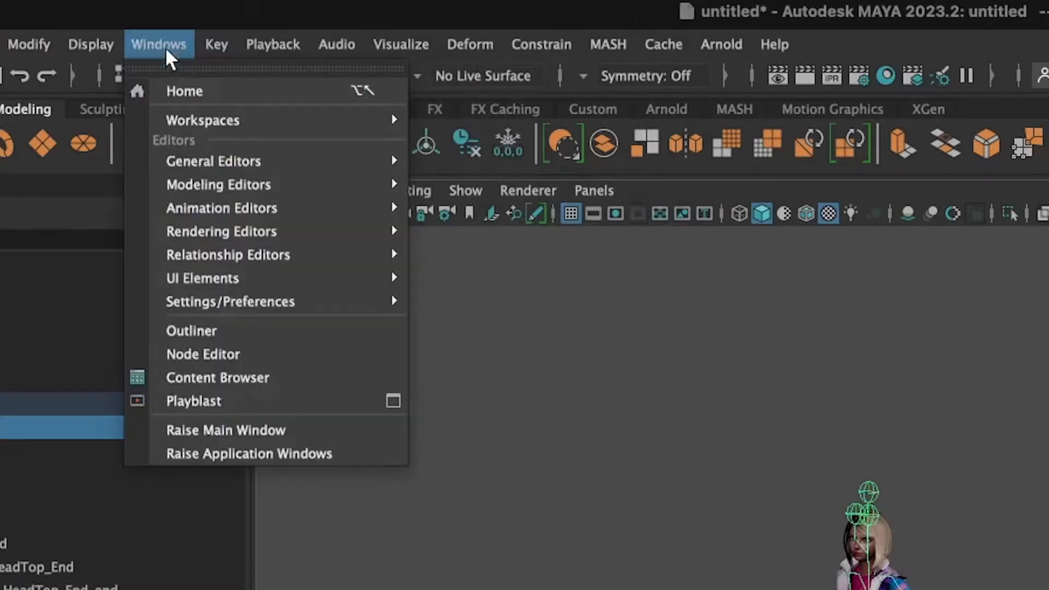
{"action": "mouse_move", "coordinate": [216, 102]}
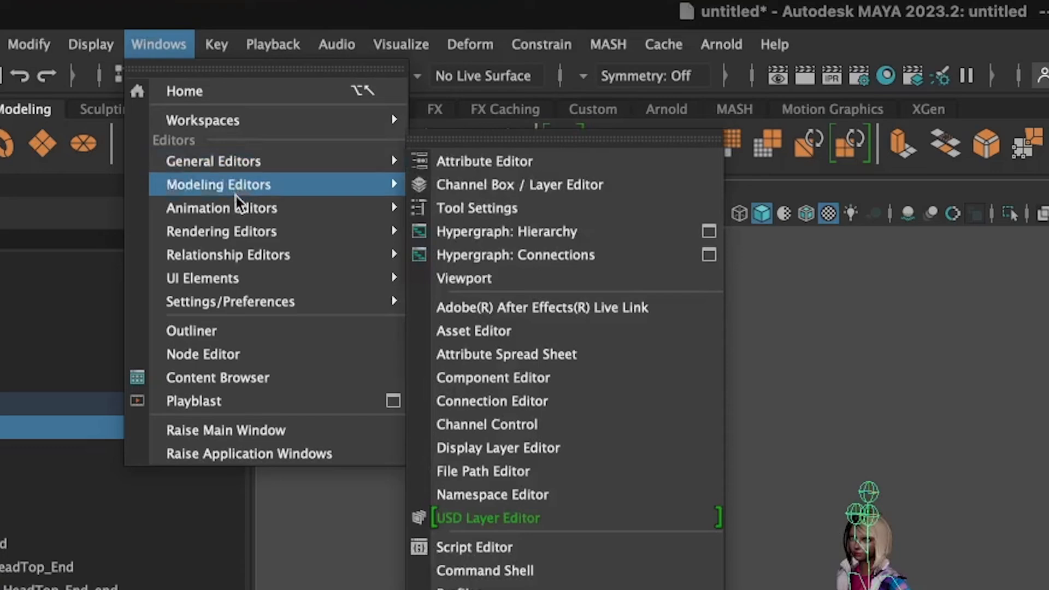
{"action": "mouse_move", "coordinate": [237, 206]}
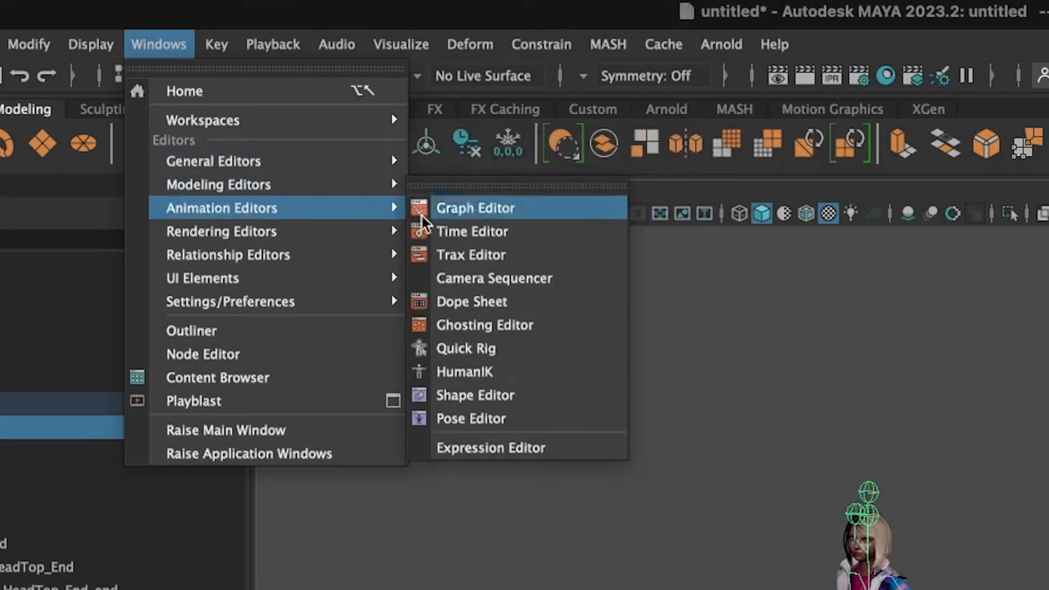
{"action": "left_click", "coordinate": [486, 231]}
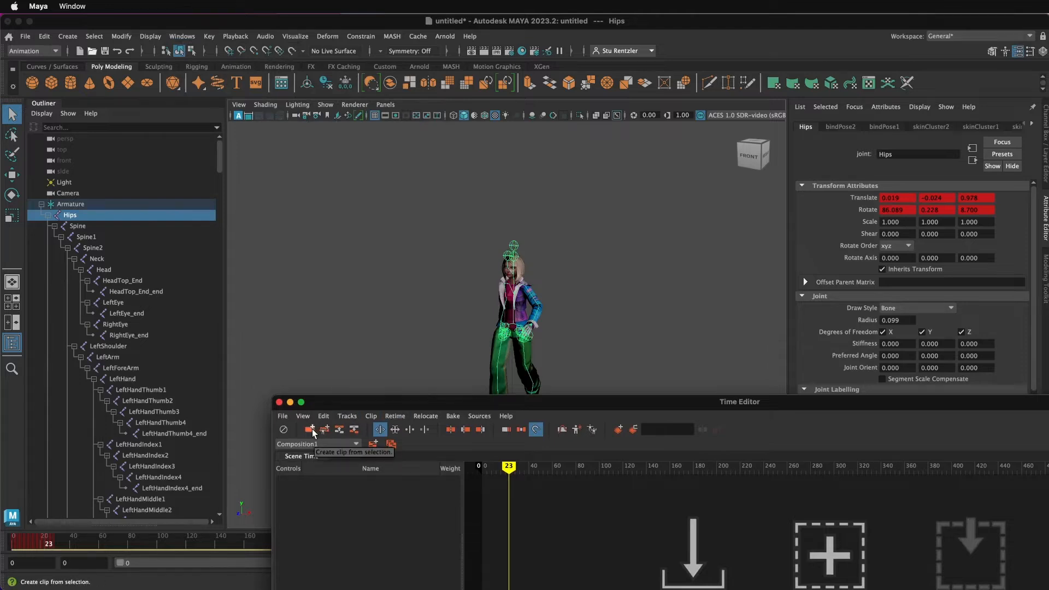
{"action": "left_click_drag", "start_coordinate": [509, 468], "coordinate": [479, 468]}
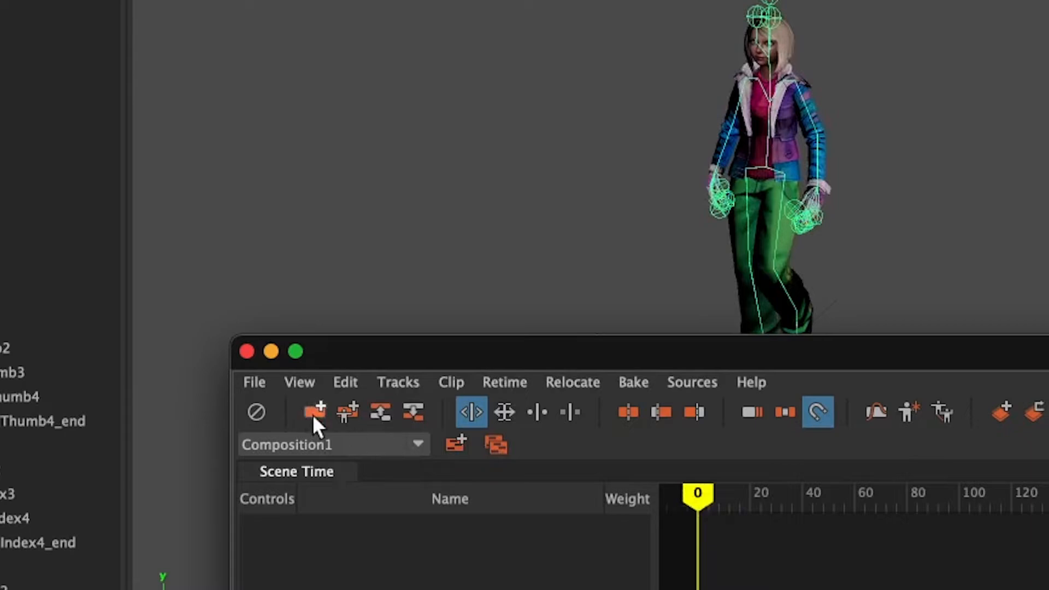
{"action": "left_click", "coordinate": [314, 412]}
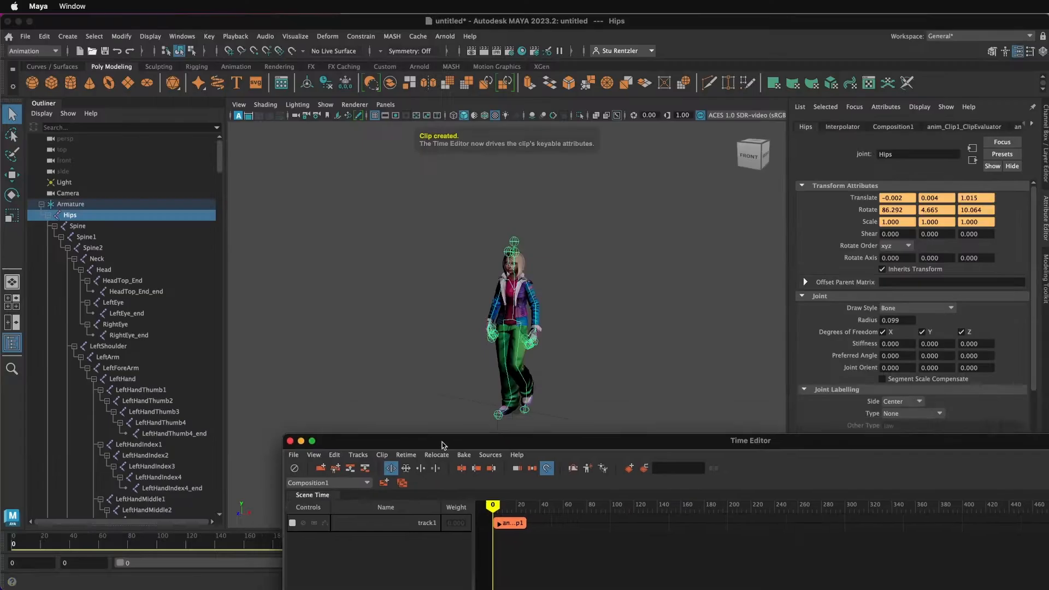
Step: Loop the clip in the Time Editor so the walk extends across all 600 frames
{"action": "left_click_drag", "start_coordinate": [442, 445], "coordinate": [509, 447]}
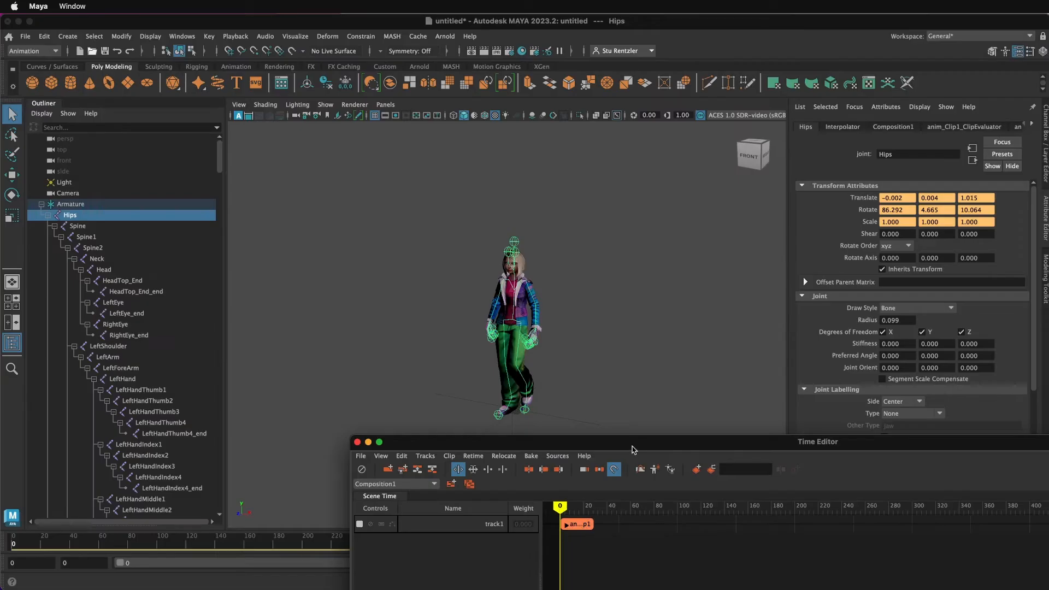
{"action": "left_click_drag", "start_coordinate": [632, 442], "coordinate": [391, 310]}
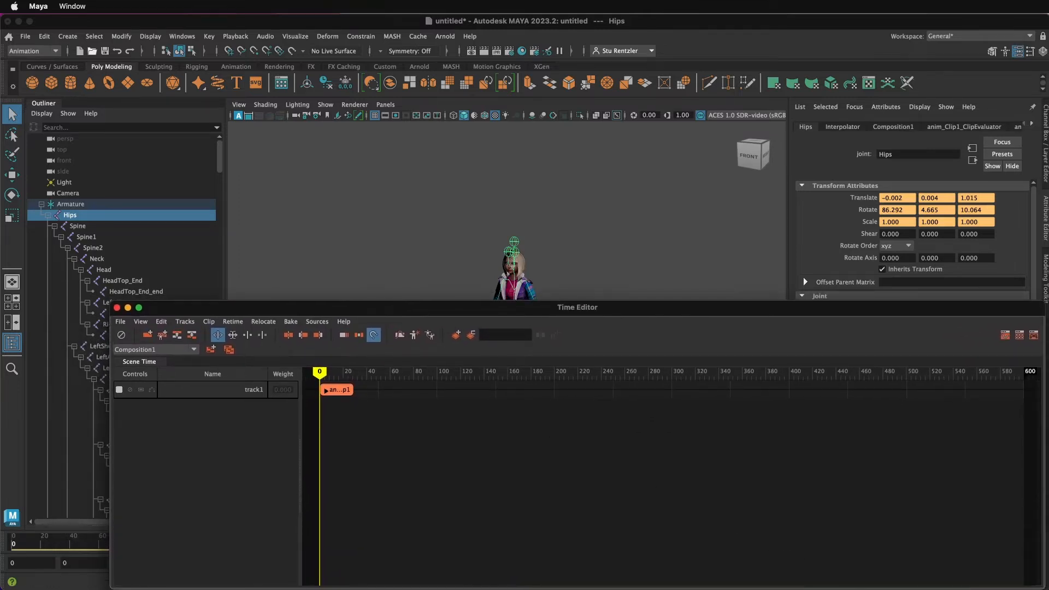
{"action": "left_click_drag", "start_coordinate": [1042, 588], "coordinate": [677, 520]}
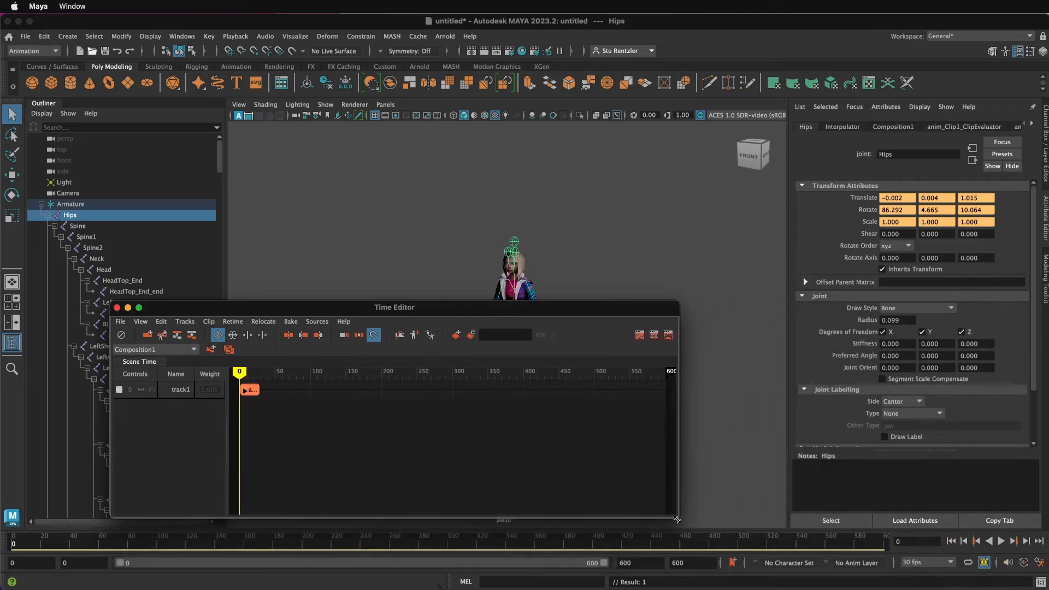
{"action": "left_click_drag", "start_coordinate": [307, 310], "coordinate": [501, 422]}
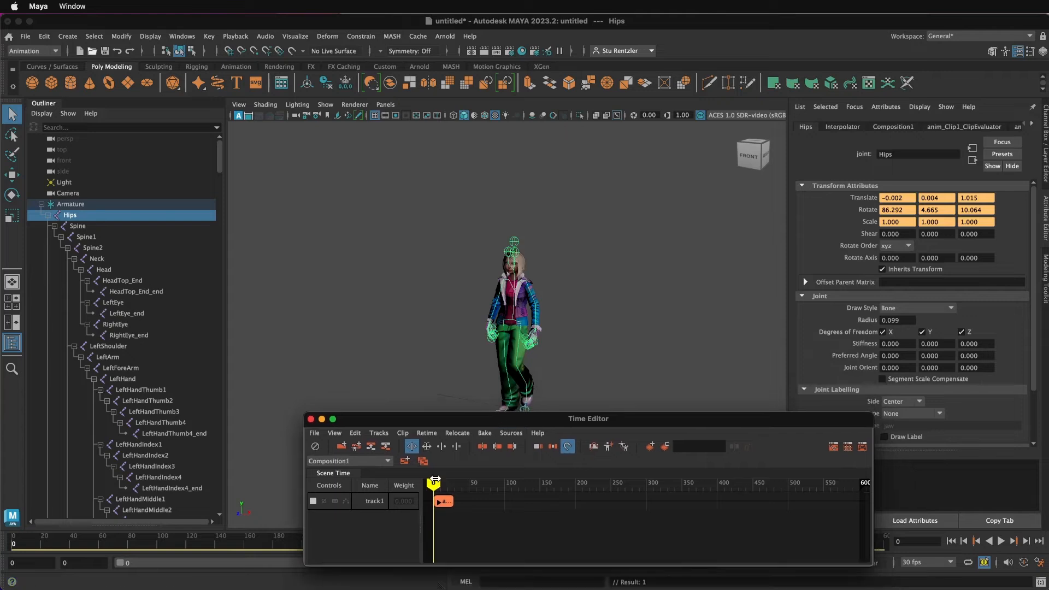
{"action": "key", "text": "alt+v"}
{"action": "mouse_move", "coordinate": [440, 481]}
{"action": "left_mouse_down"}
{"action": "mouse_move", "coordinate": [460, 486]}
{"action": "mouse_move", "coordinate": [446, 483]}
{"action": "left_mouse_up"}
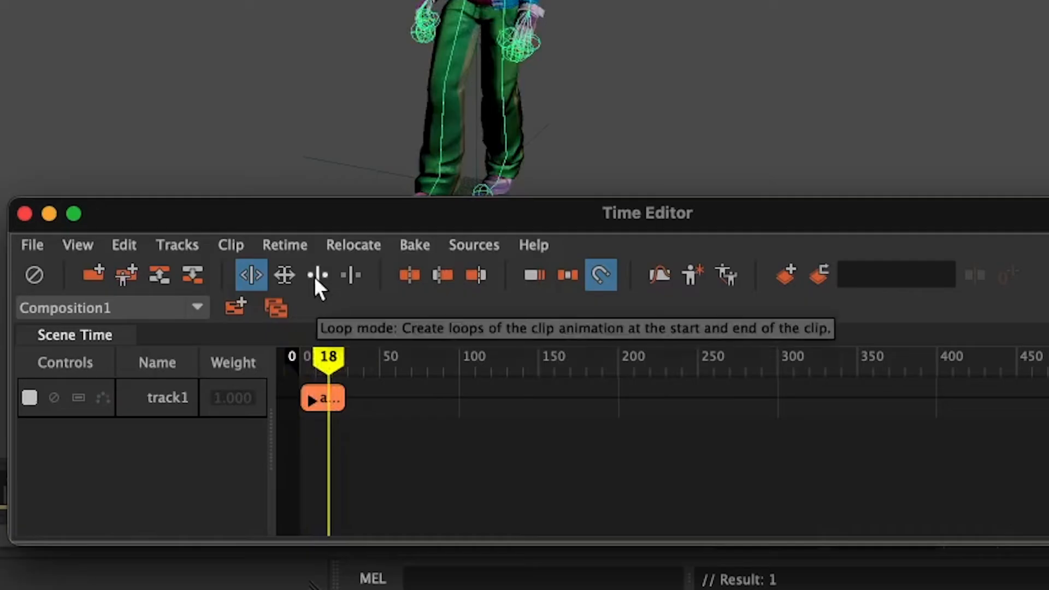
{"action": "left_click", "coordinate": [317, 274]}
{"action": "left_click_drag", "start_coordinate": [343, 397], "coordinate": [700, 396]}
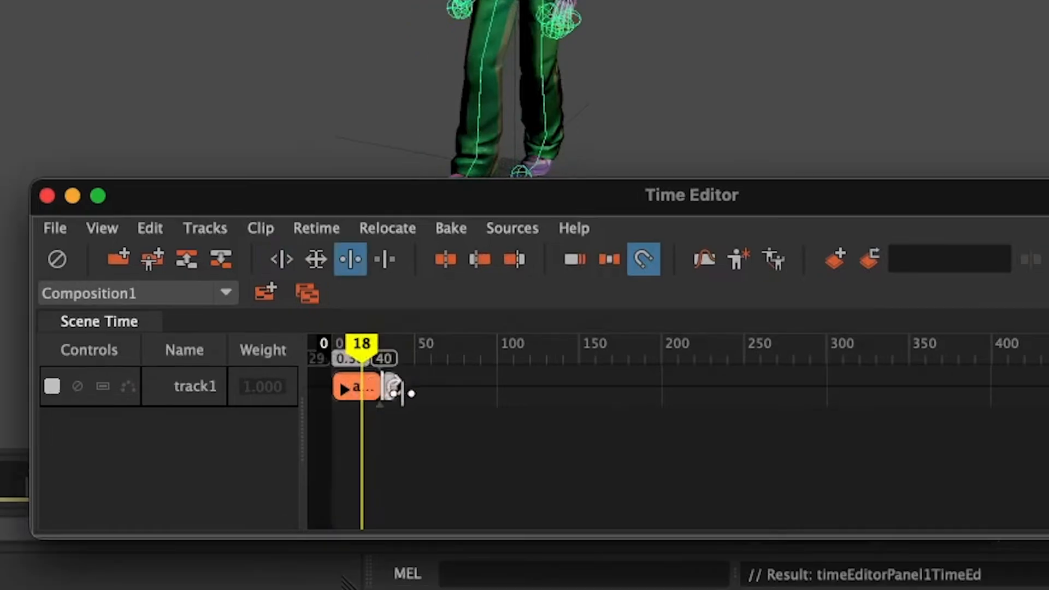
{"action": "left_click_drag", "start_coordinate": [610, 500], "coordinate": [861, 502]}
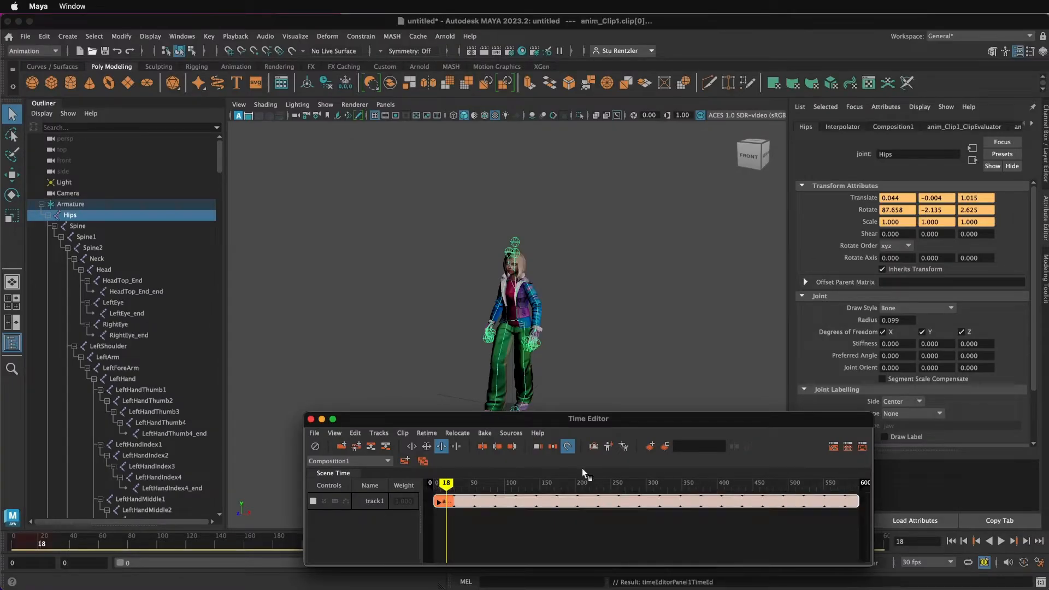
{"action": "mouse_move", "coordinate": [449, 484]}
{"action": "left_mouse_down"}
{"action": "mouse_move", "coordinate": [655, 484]}
{"action": "mouse_move", "coordinate": [673, 495]}
{"action": "mouse_move", "coordinate": [433, 487]}
{"action": "left_mouse_up"}
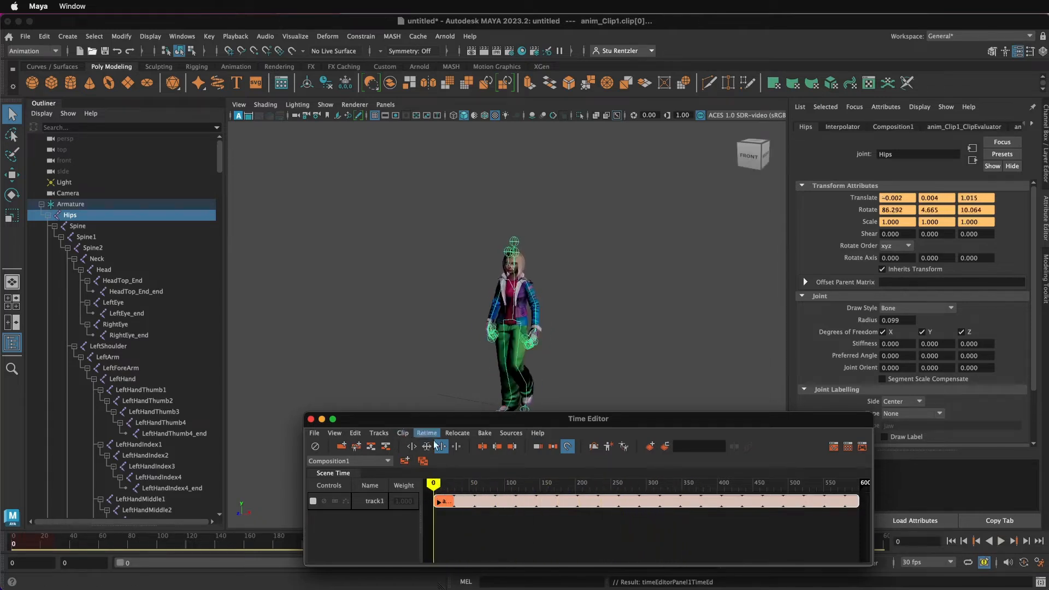
Step: Preview the walk playback and set the playback speed preference to 30 fps x 1, saving preferences
{"action": "left_click", "coordinate": [1002, 542]}
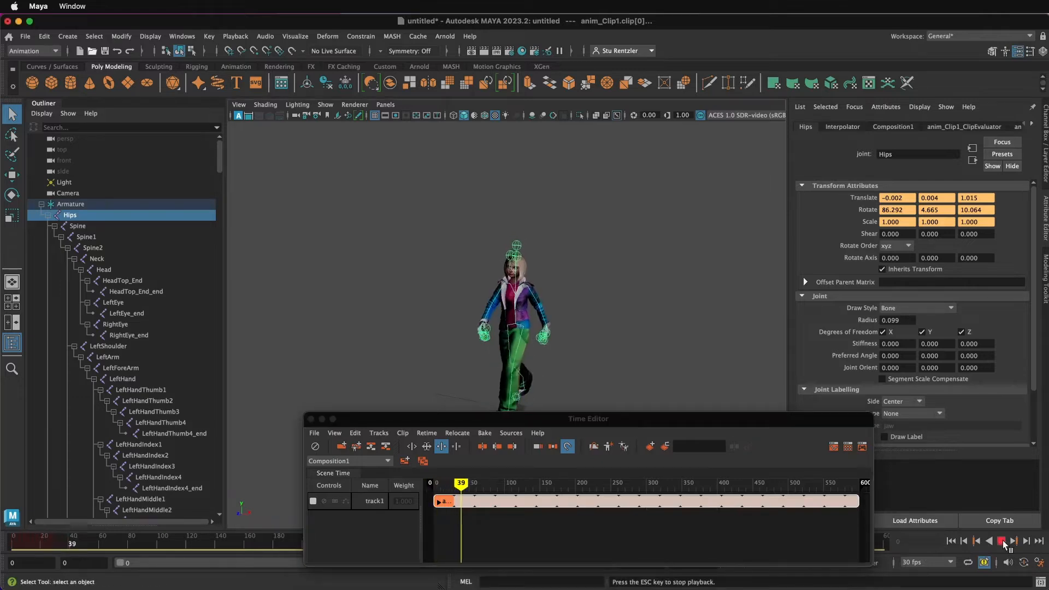
{"action": "left_click", "coordinate": [1003, 543]}
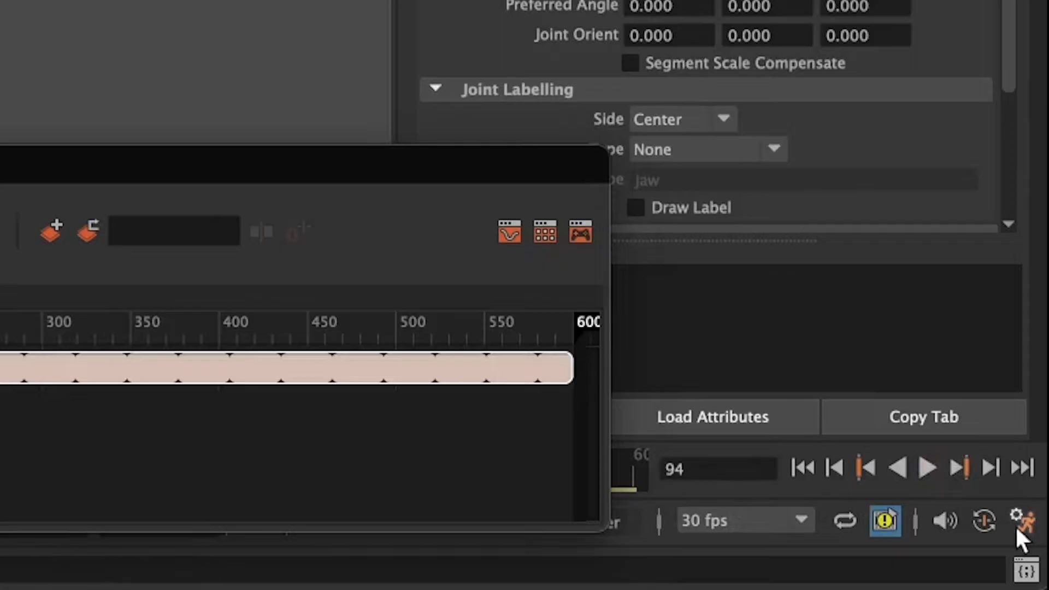
{"action": "left_click", "coordinate": [1039, 562]}
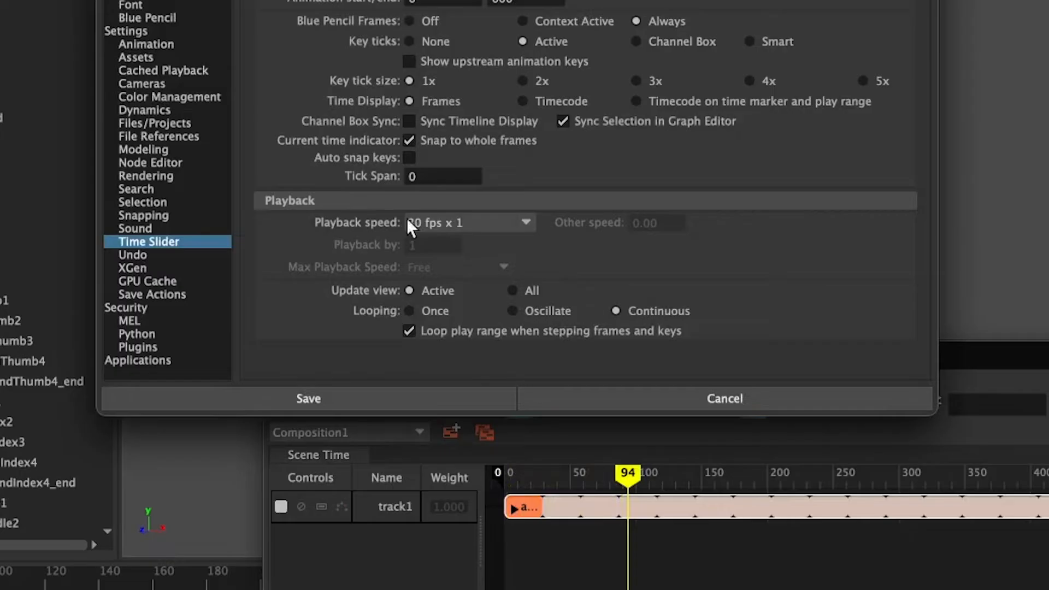
{"action": "left_click", "coordinate": [390, 347]}
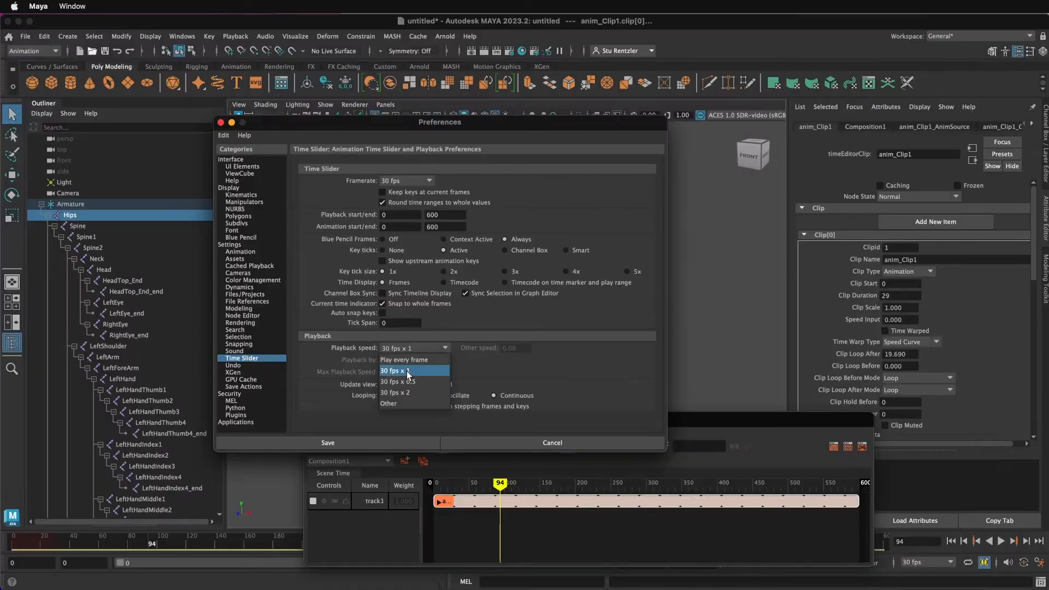
{"action": "left_click", "coordinate": [412, 371]}
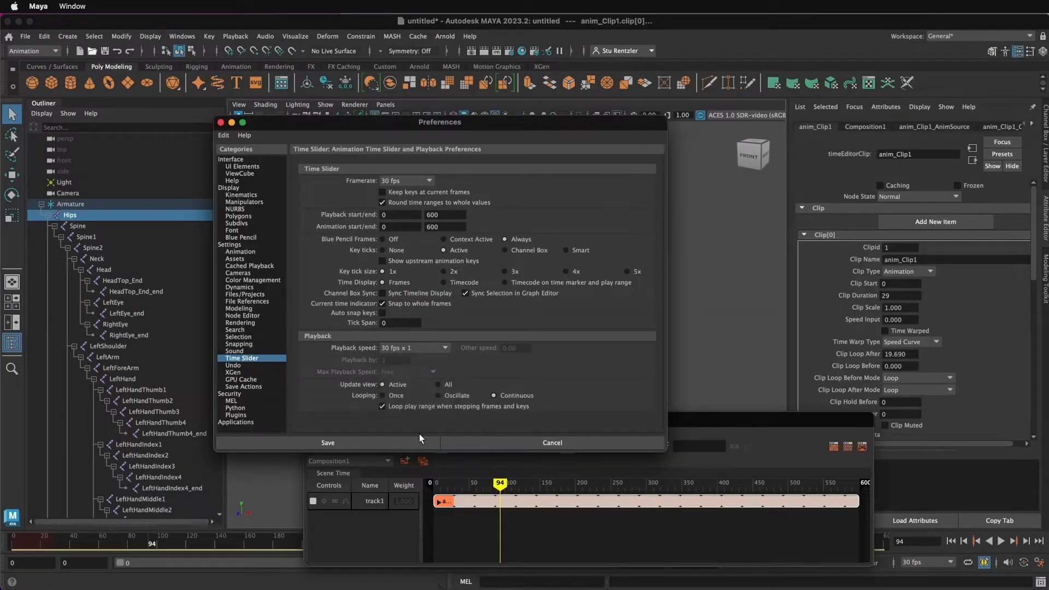
{"action": "left_click", "coordinate": [386, 441]}
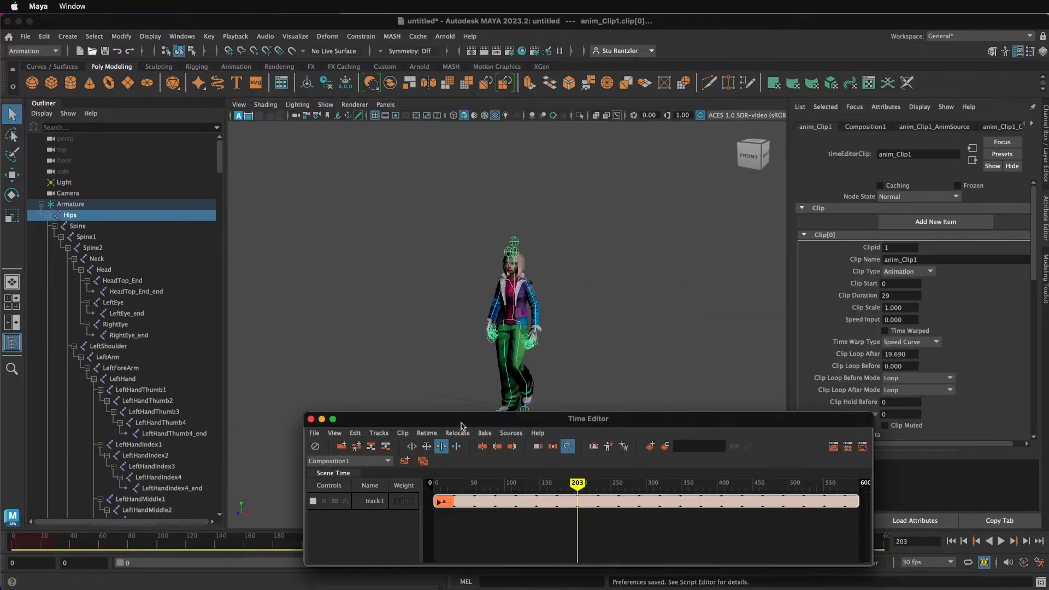
Step: Collapse the Armature hierarchy in the Outliner and select the Armature root node
{"action": "left_click_drag", "start_coordinate": [461, 425], "coordinate": [743, 402]}
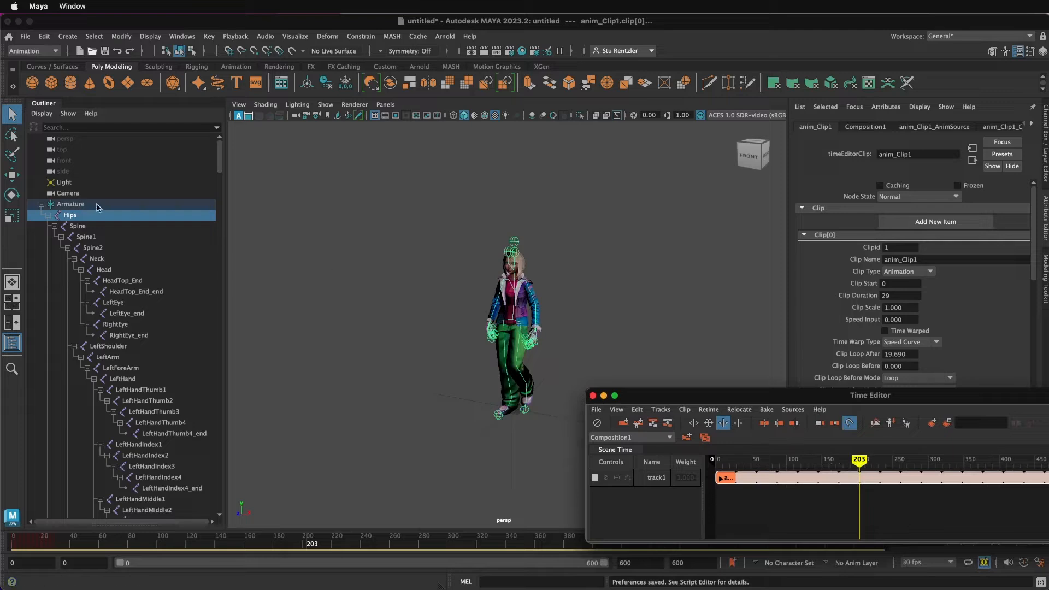
{"action": "left_click", "coordinate": [42, 204]}
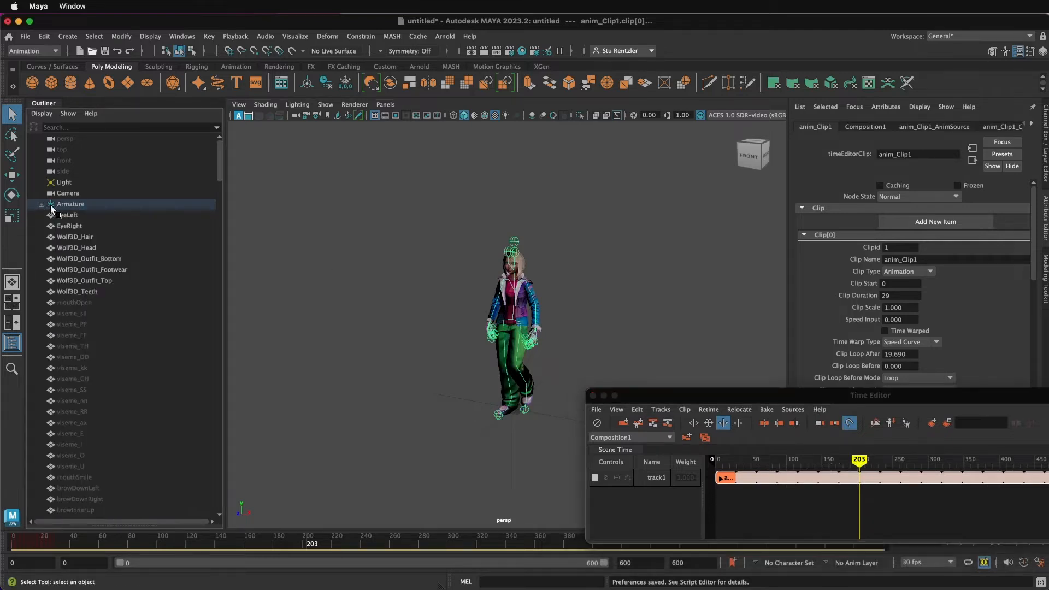
{"action": "left_click", "coordinate": [57, 206]}
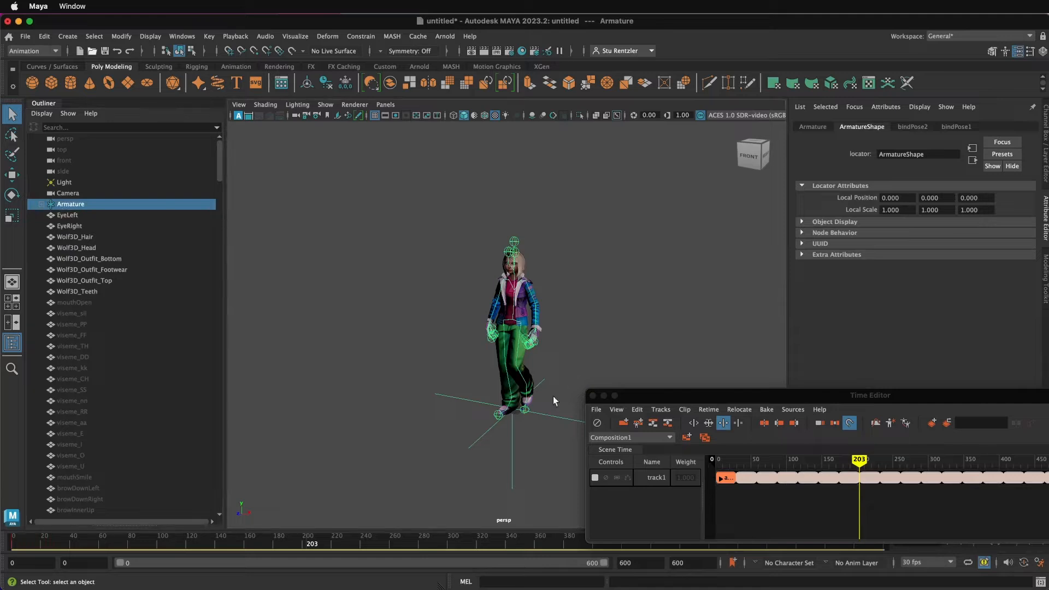
{"action": "left_click_drag", "start_coordinate": [646, 399], "coordinate": [730, 408]}
{"action": "left_click", "coordinate": [562, 414]}
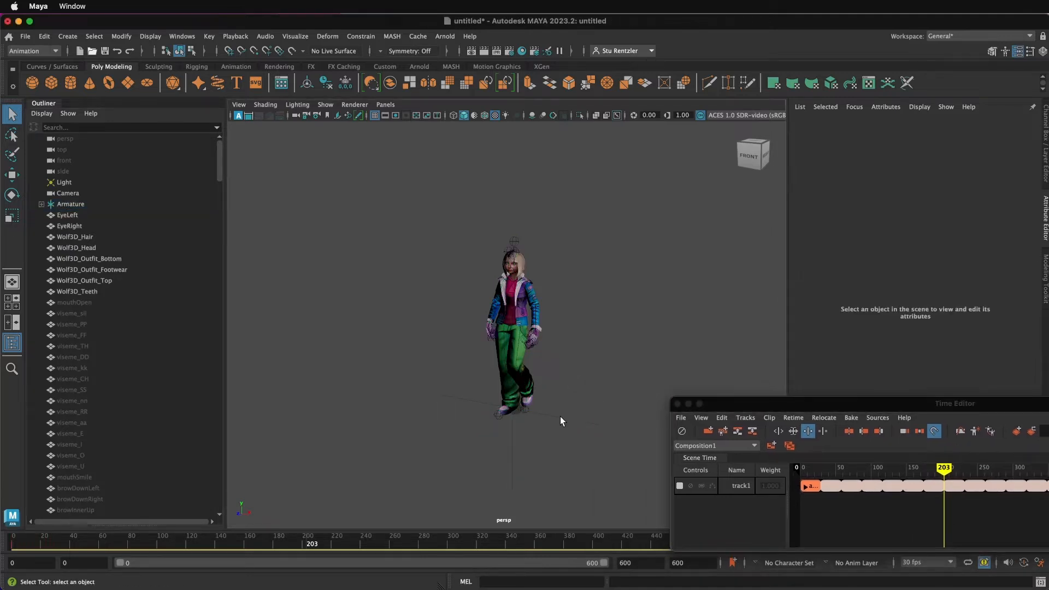
{"action": "left_click", "coordinate": [560, 418]}
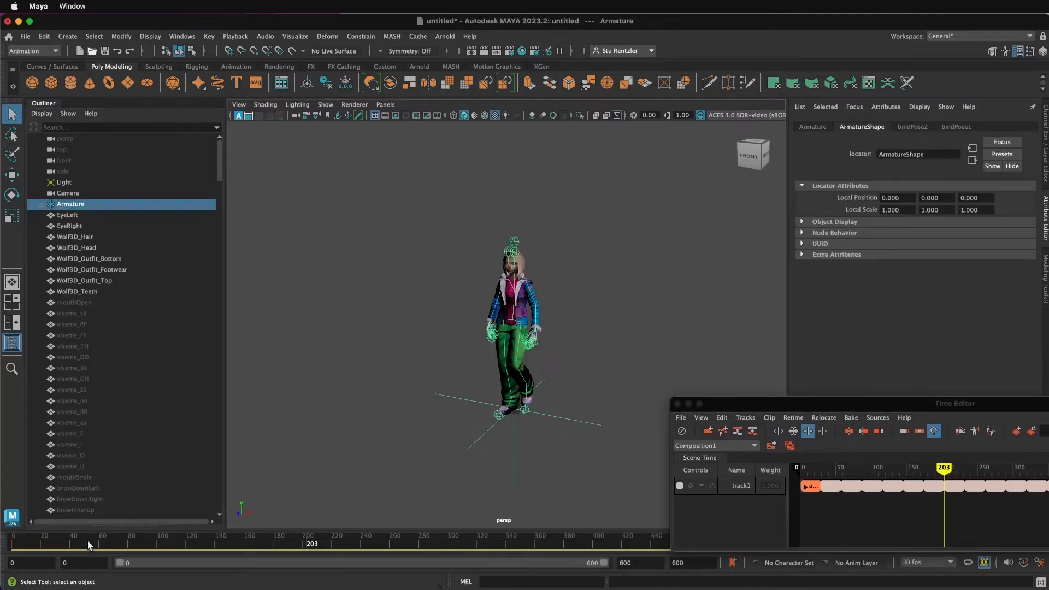
{"action": "left_click_drag", "start_coordinate": [773, 407], "coordinate": [819, 291]}
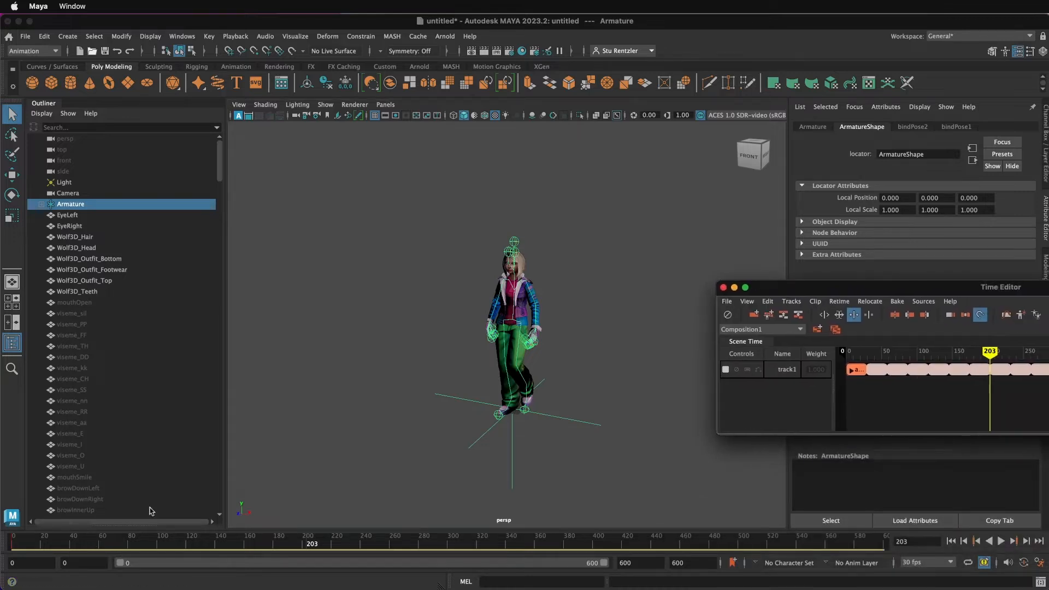
Step: At frame 600, move the Armature forward along Z about 1143 units and set a keyframe
{"action": "left_click", "coordinate": [12, 543]}
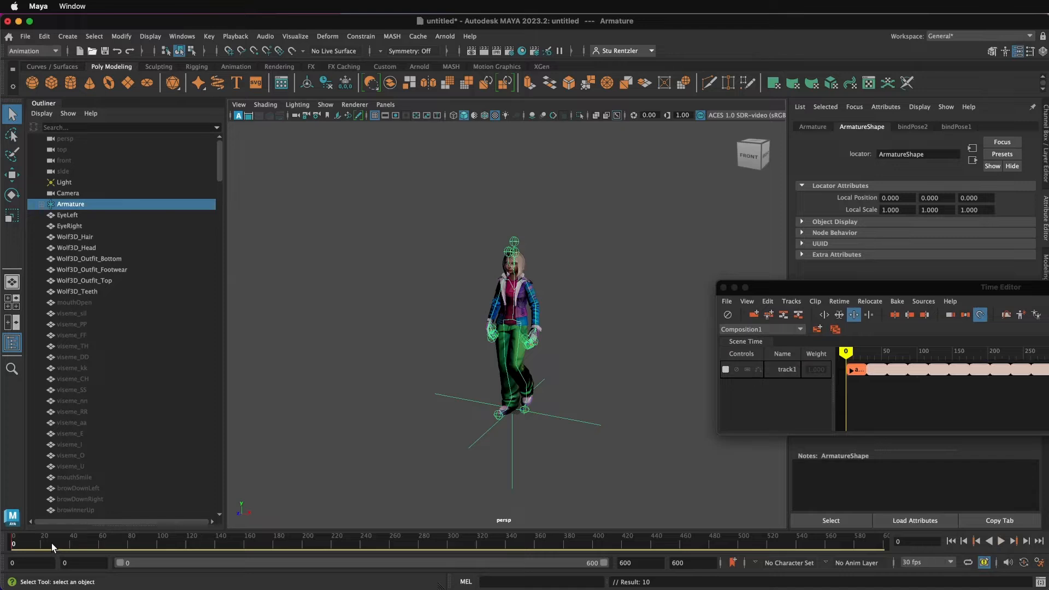
{"action": "left_click_drag", "start_coordinate": [51, 543], "coordinate": [873, 543]}
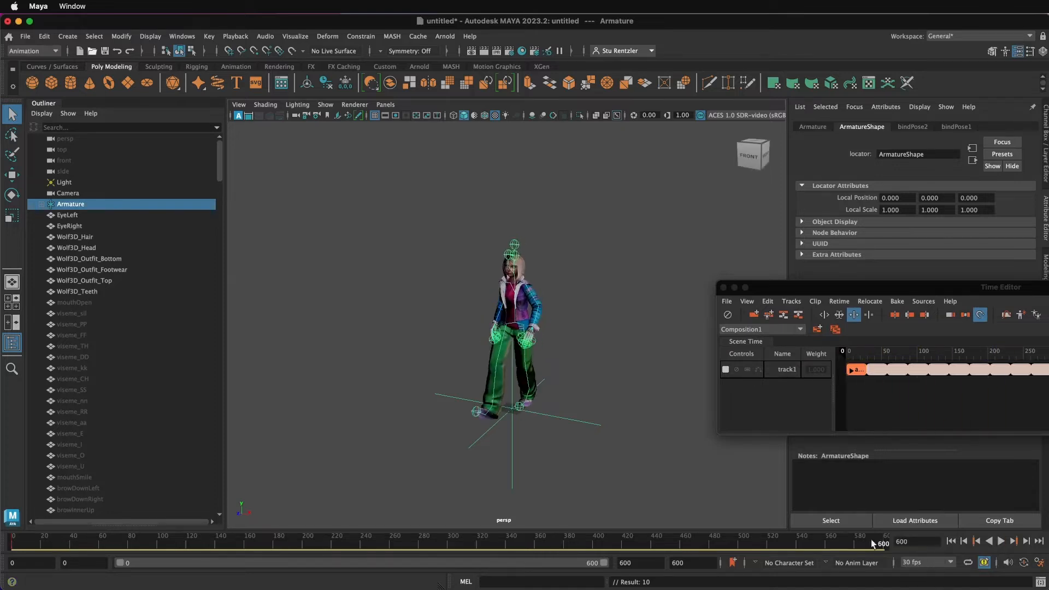
{"action": "left_click", "coordinate": [12, 174]}
{"action": "scroll", "coordinate": [453, 387], "scroll_direction": "down", "scroll_amount": 2}
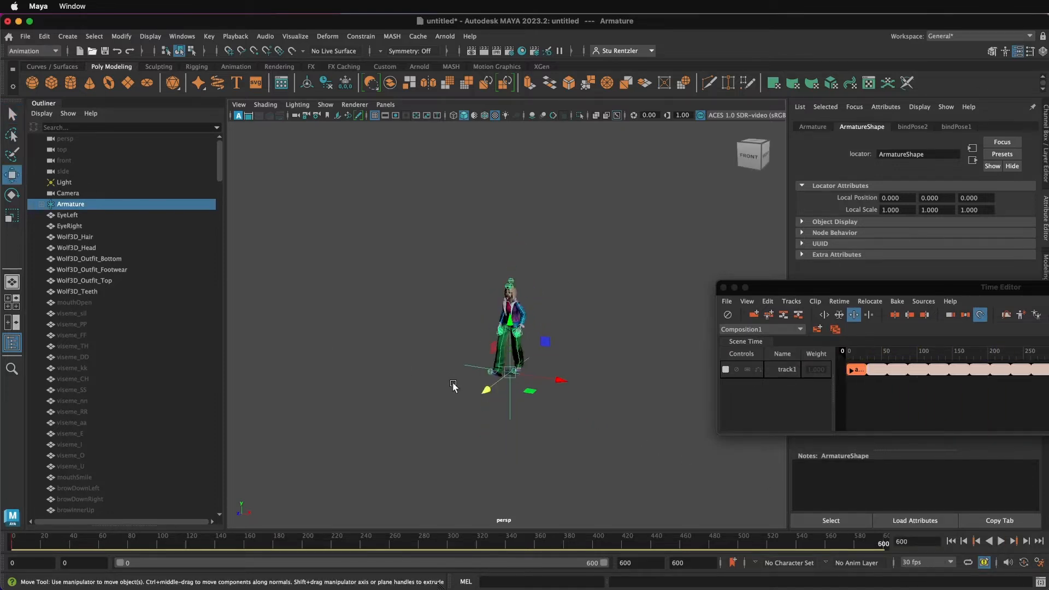
{"action": "scroll", "coordinate": [453, 385], "scroll_direction": "down", "scroll_amount": 5}
{"action": "left_click_drag", "start_coordinate": [485, 361], "coordinate": [302, 473]}
{"action": "key", "text": "s"}
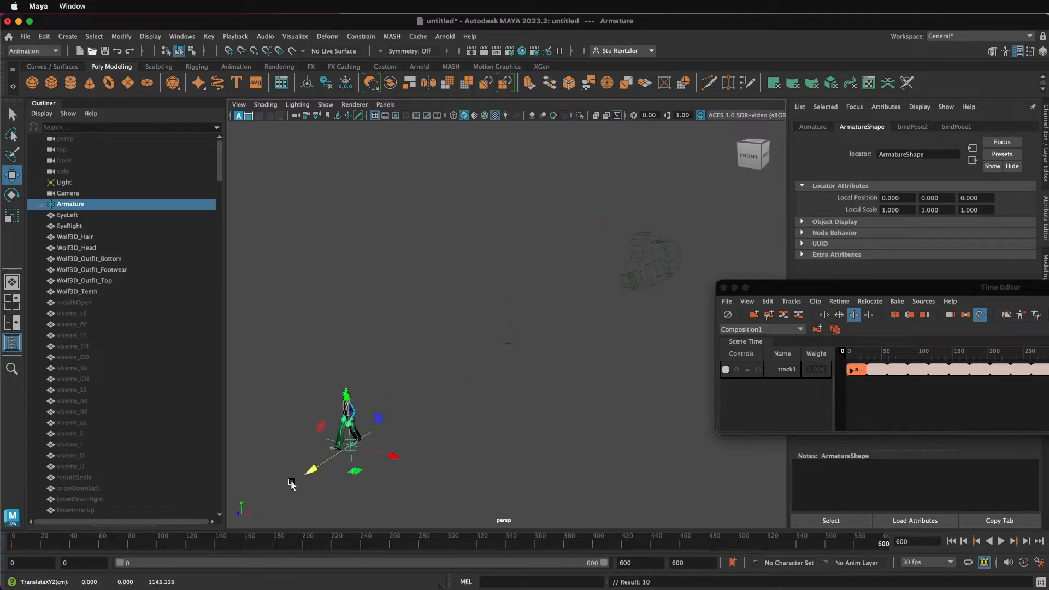
{"action": "scroll", "coordinate": [378, 423], "scroll_direction": "down", "scroll_amount": 10}
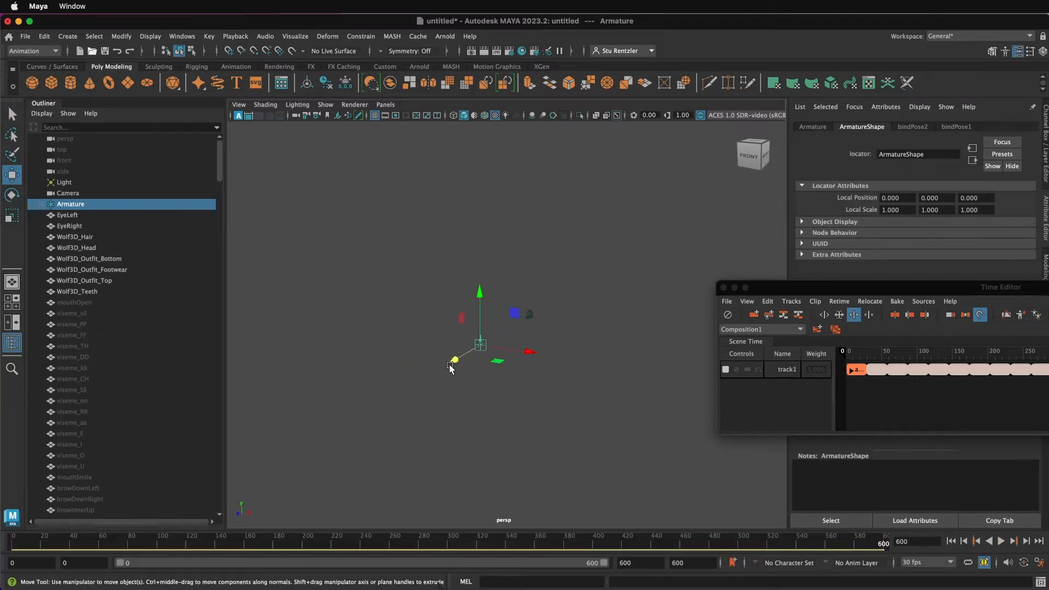
{"action": "left_click_drag", "start_coordinate": [450, 367], "coordinate": [193, 480]}
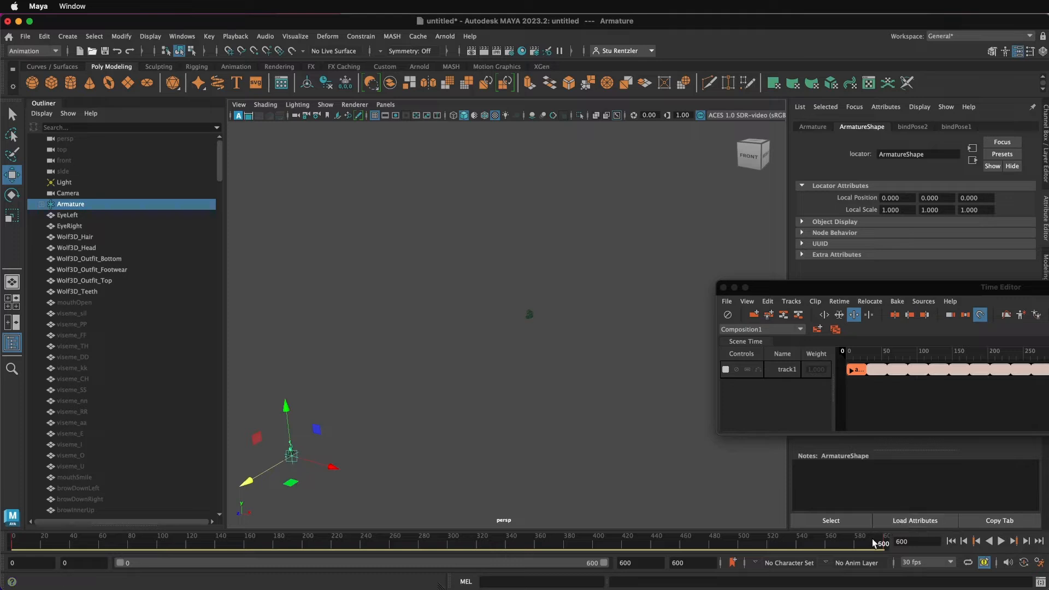
Step: Return to frame 0 and play back the animation to check the forward movement
{"action": "left_click_drag", "start_coordinate": [882, 283], "coordinate": [760, 310]}
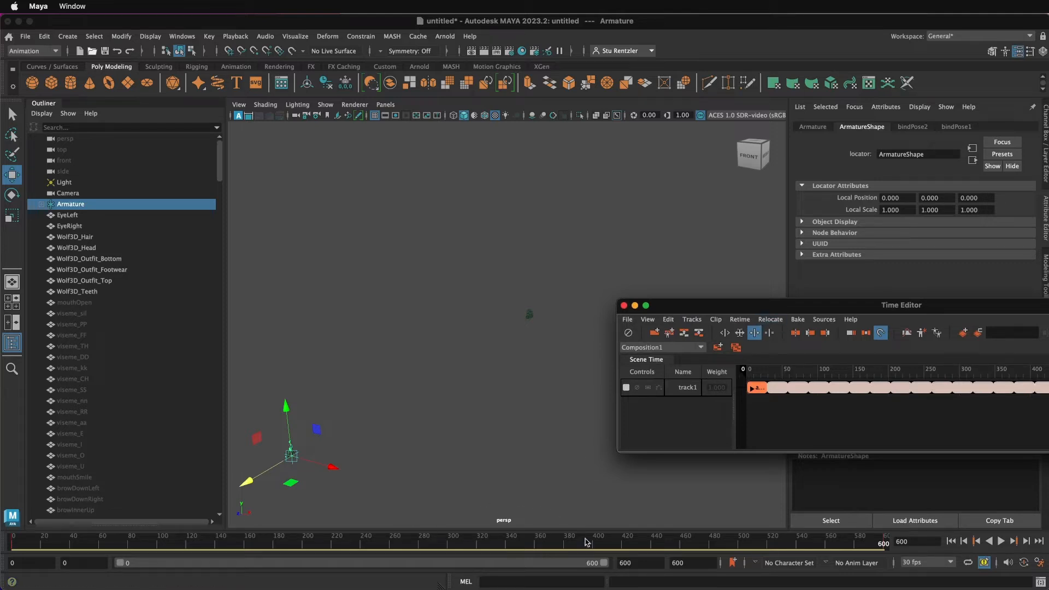
{"action": "left_click_drag", "start_coordinate": [876, 543], "coordinate": [2, 486]}
{"action": "scroll", "coordinate": [513, 329], "scroll_direction": "up", "scroll_amount": 10}
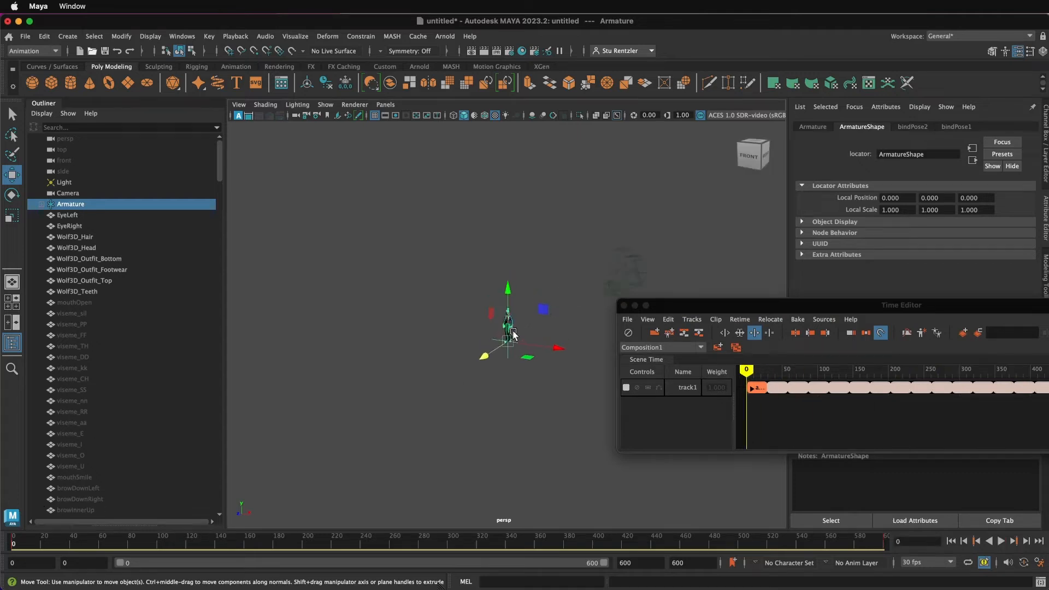
{"action": "left_click", "coordinate": [1002, 542]}
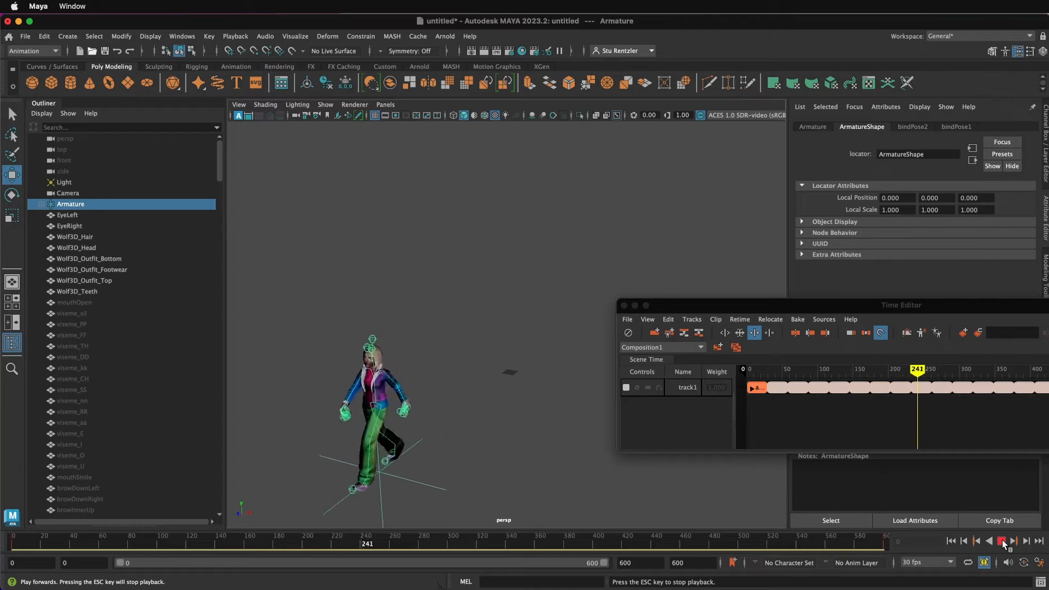
{"action": "left_click", "coordinate": [829, 544]}
{"action": "left_click_drag", "start_coordinate": [827, 544], "coordinate": [1, 472]}
{"action": "left_click", "coordinate": [801, 373]}
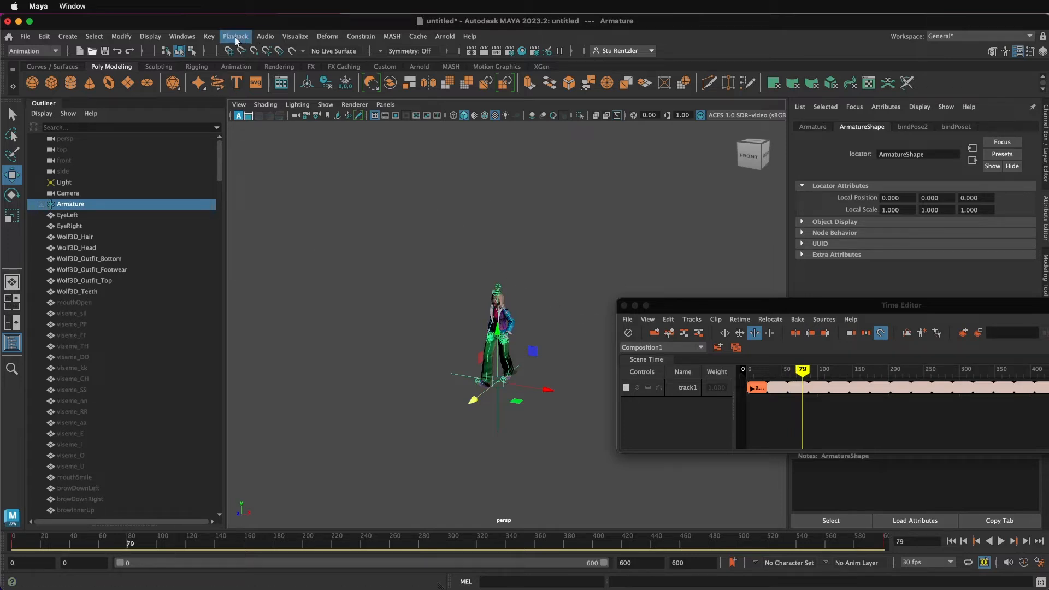
Step: Open the Graph Editor and enlarge it to show the Armature's animation curves
{"action": "left_click", "coordinate": [189, 37]}
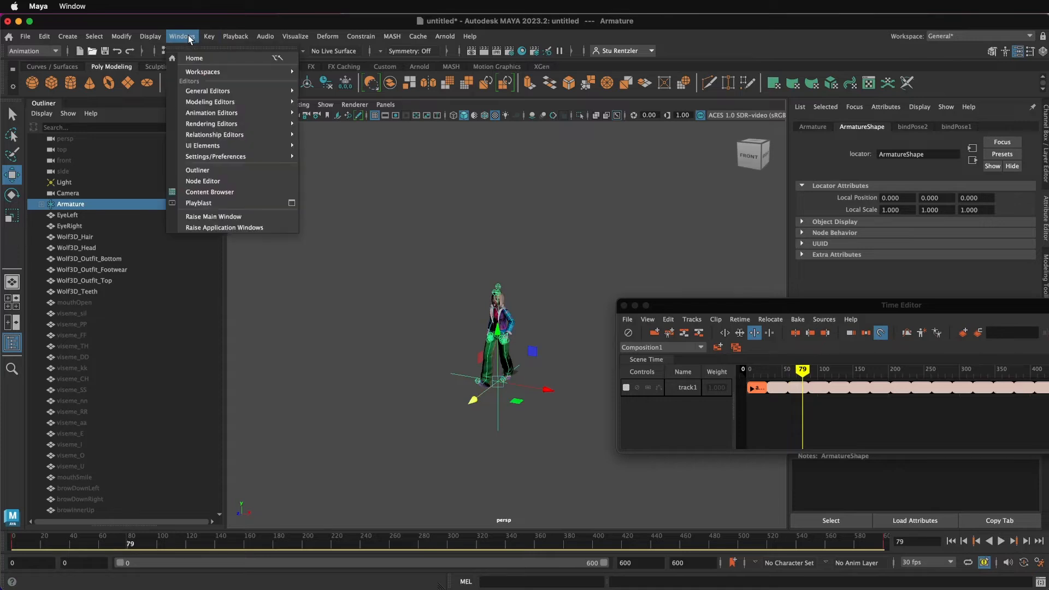
{"action": "mouse_move", "coordinate": [203, 91]}
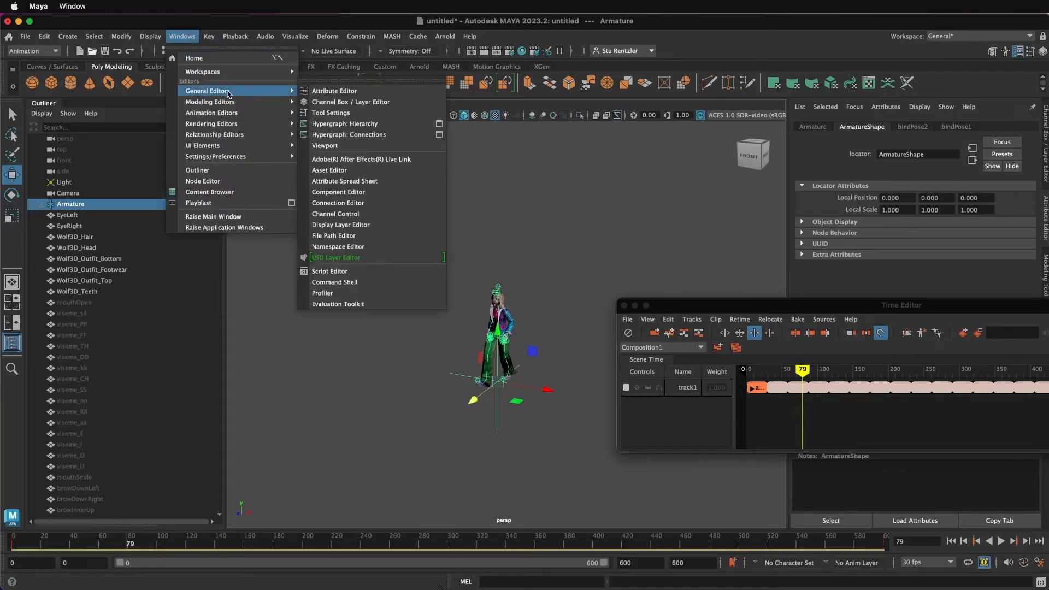
{"action": "mouse_move", "coordinate": [224, 113]}
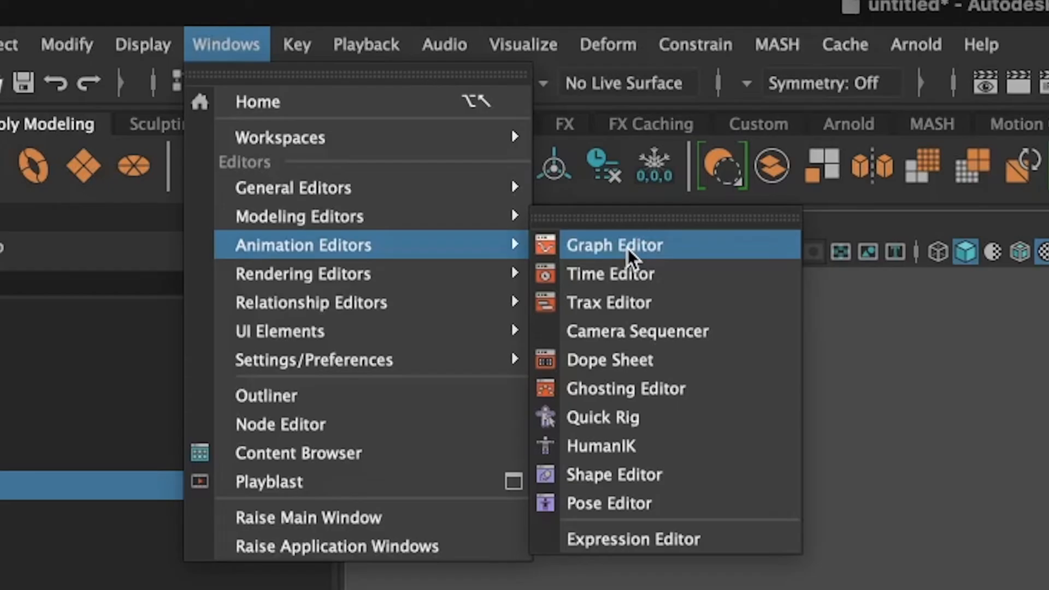
{"action": "left_click", "coordinate": [627, 246]}
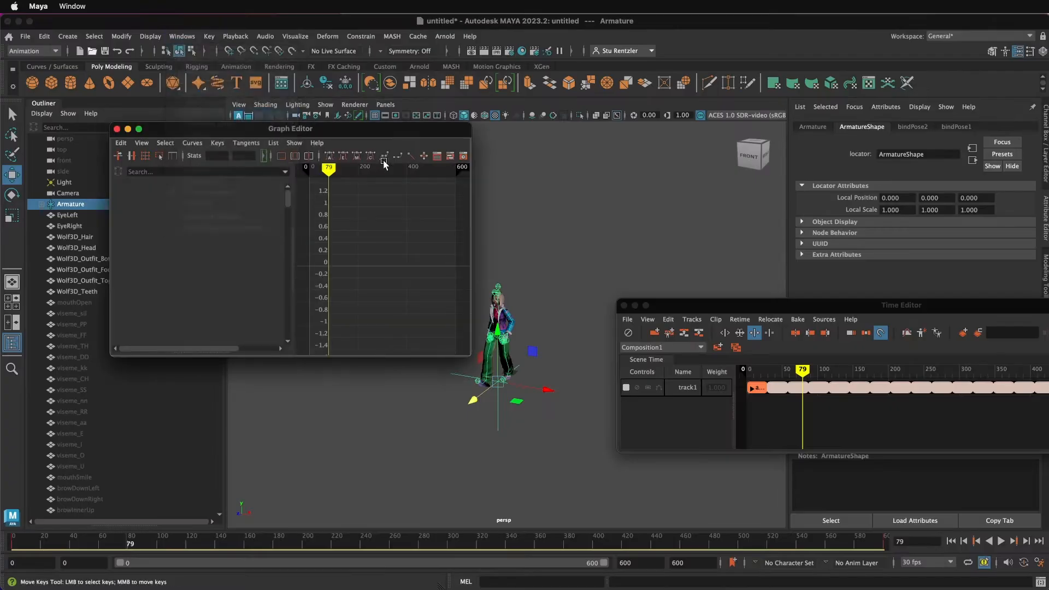
{"action": "left_click_drag", "start_coordinate": [357, 136], "coordinate": [480, 205]}
{"action": "left_click_drag", "start_coordinate": [591, 427], "coordinate": [752, 490]}
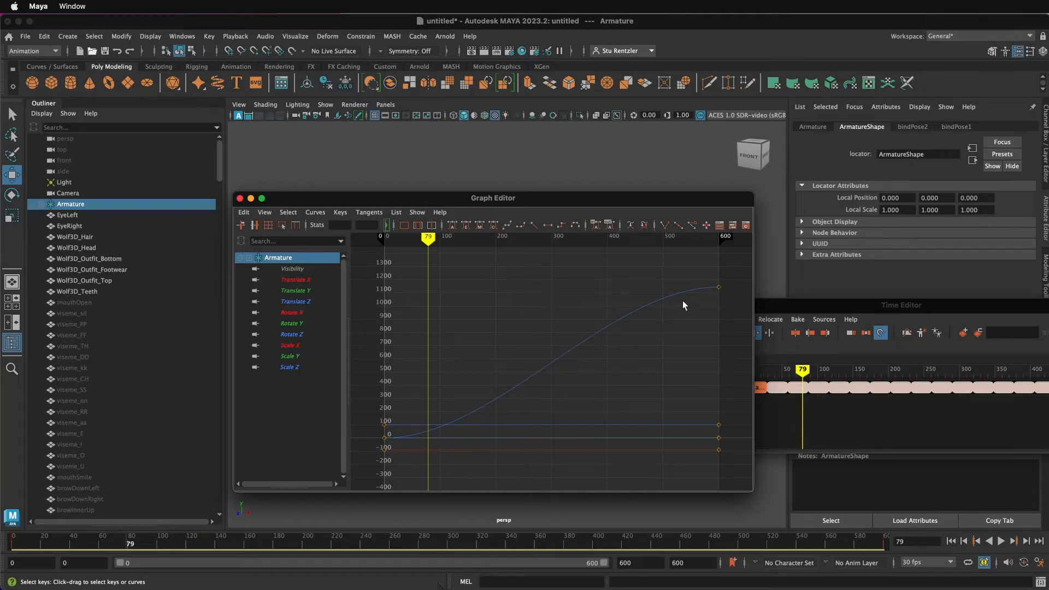
Step: Set the Armature's start and end translation keys to Linear tangents, then close the Graph Editor
{"action": "left_click", "coordinate": [385, 439]}
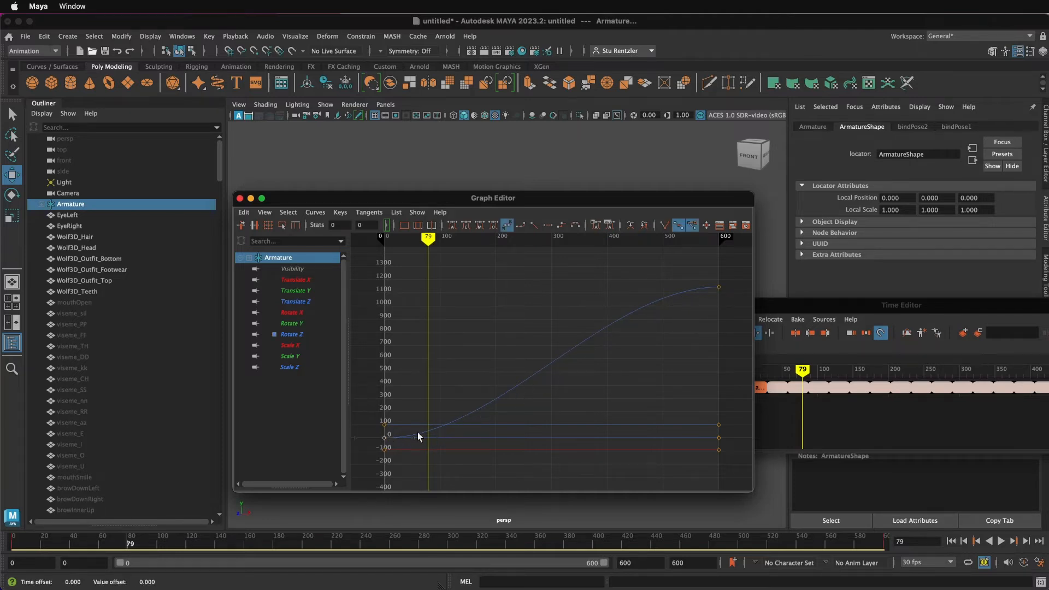
{"action": "left_click", "coordinate": [719, 287]}
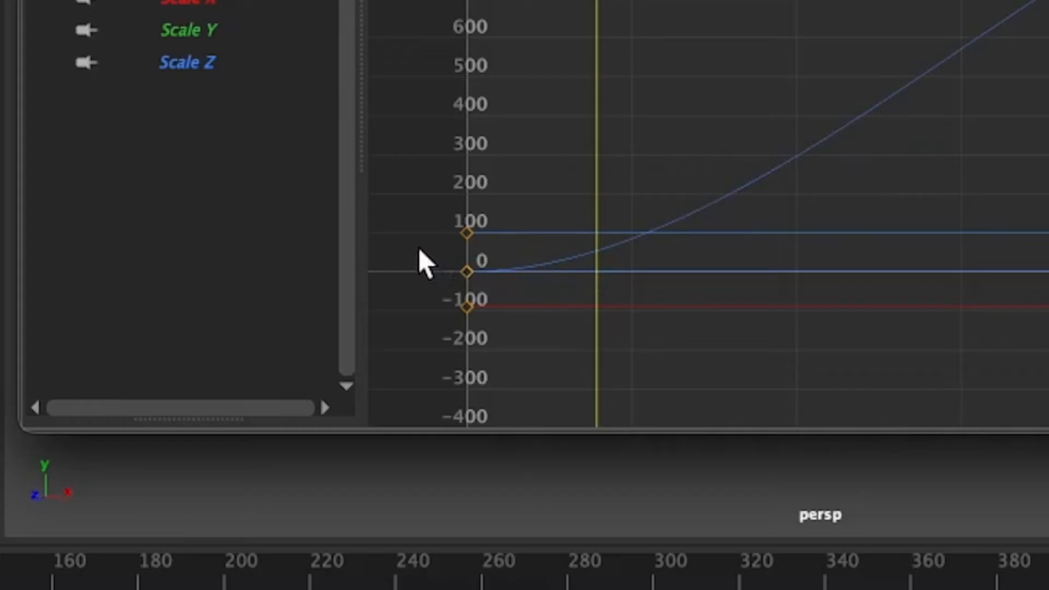
{"action": "left_click_drag", "start_coordinate": [368, 430], "coordinate": [395, 442]}
{"action": "left_click_drag", "start_coordinate": [497, 285], "coordinate": [497, 285]}
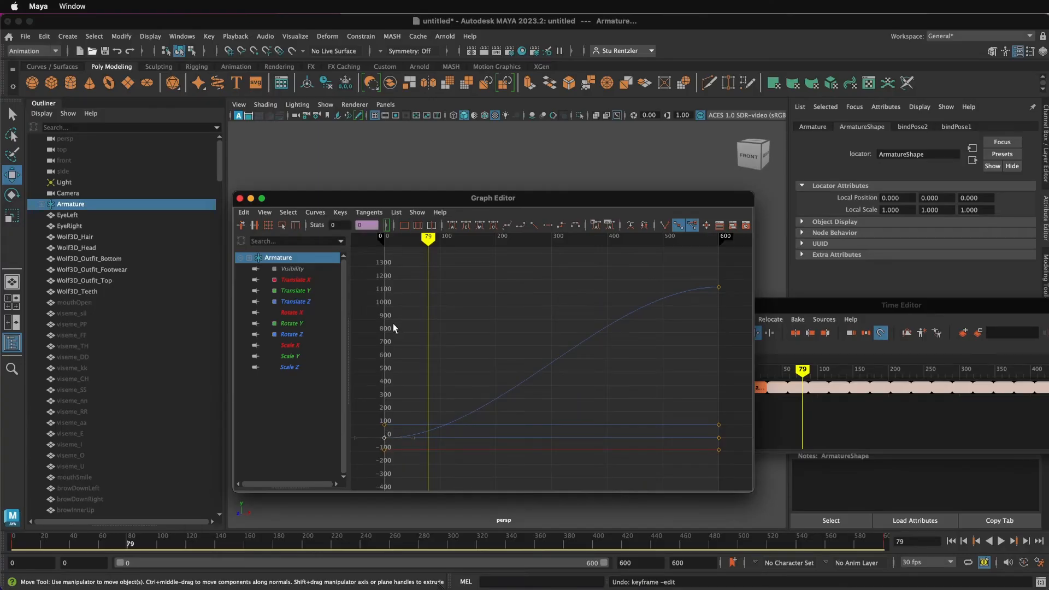
{"action": "left_click", "coordinate": [368, 215]}
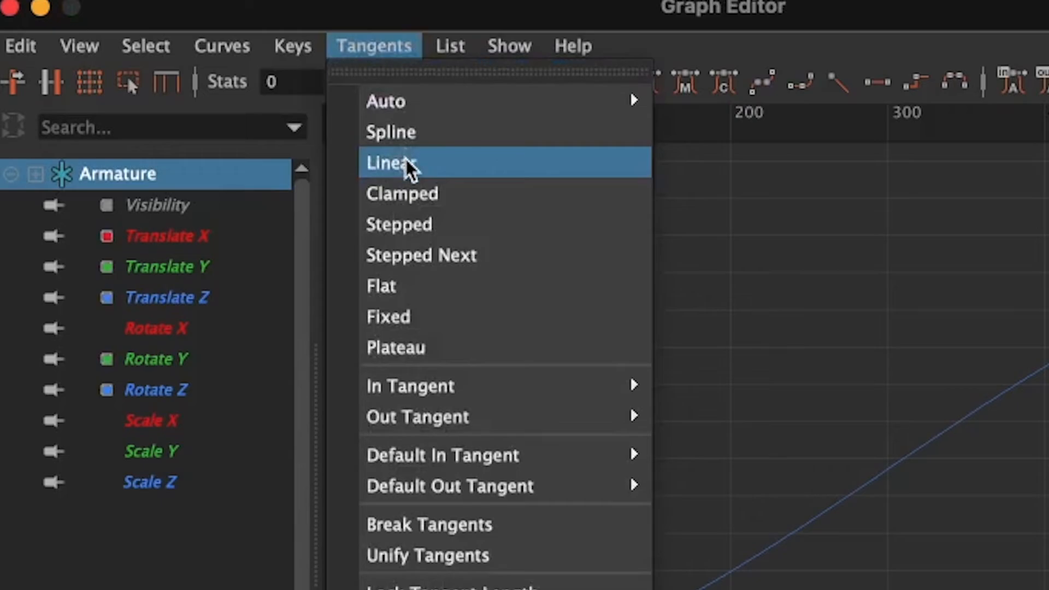
{"action": "left_click", "coordinate": [381, 253]}
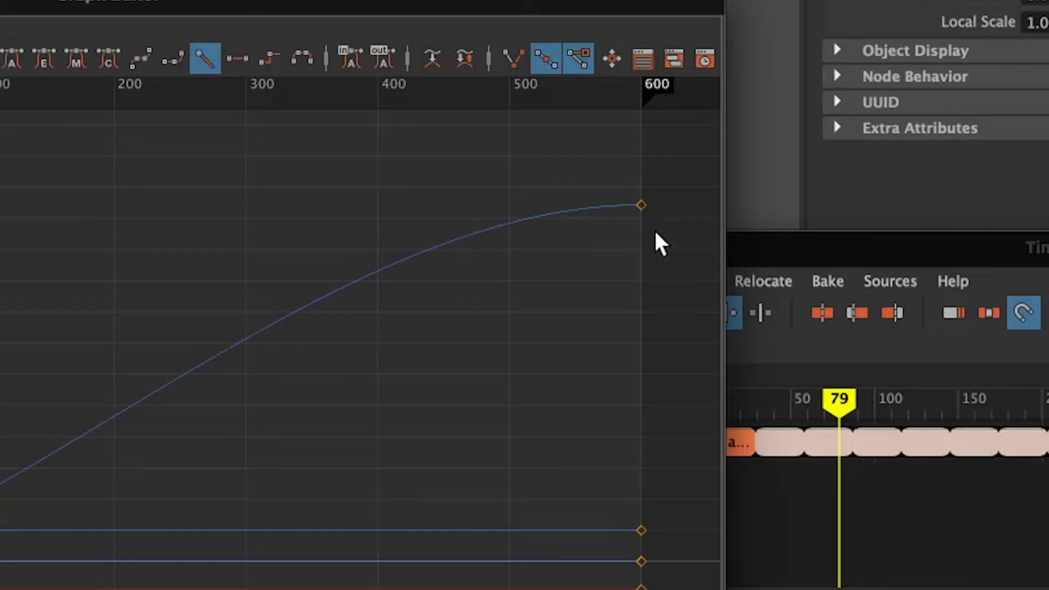
{"action": "left_click_drag", "start_coordinate": [725, 302], "coordinate": [703, 277]}
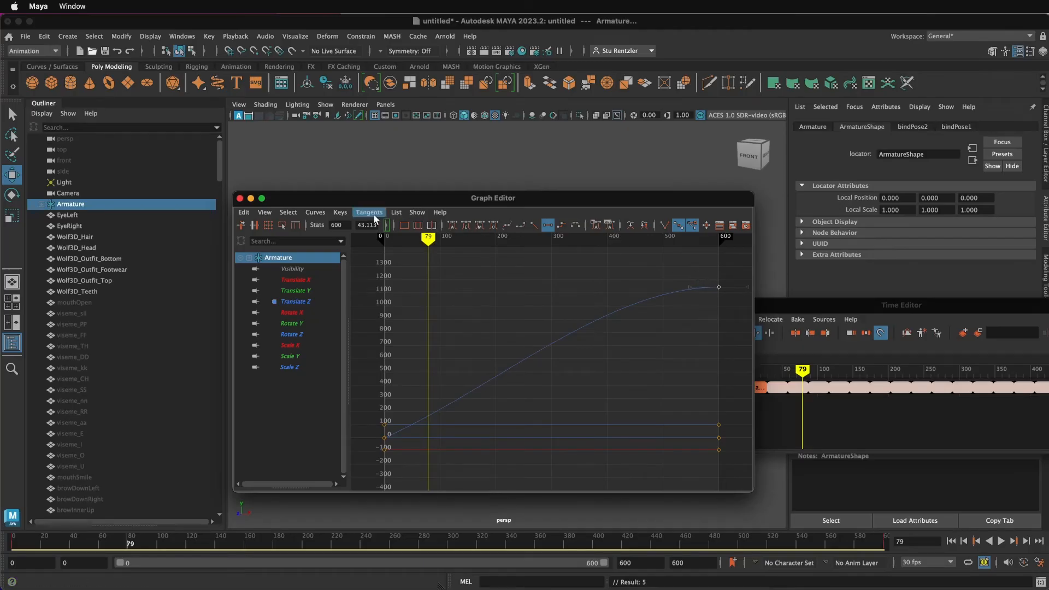
{"action": "left_click", "coordinate": [369, 213]}
{"action": "left_click", "coordinate": [387, 254]}
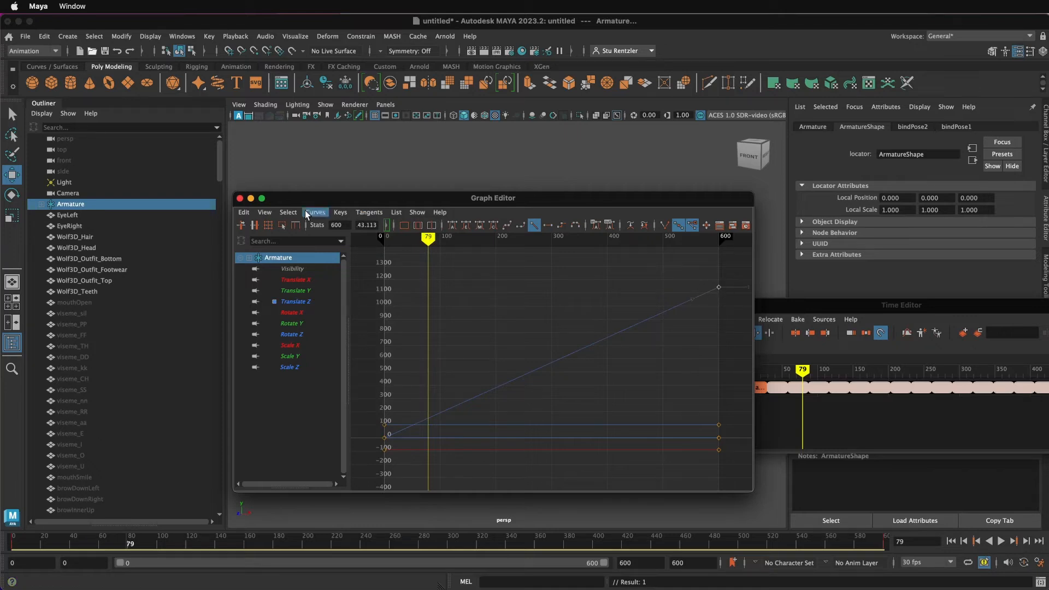
{"action": "left_click", "coordinate": [240, 198]}
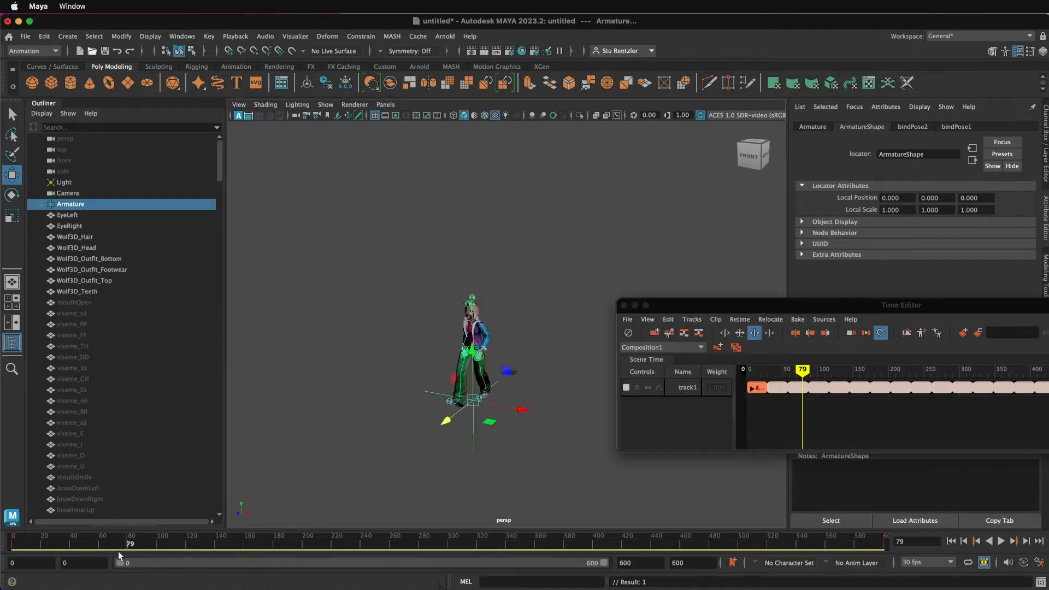
Step: Delete the Armature's keyframes at frame 600 and at frame 0 on the time slider
{"action": "left_click", "coordinate": [12, 542]}
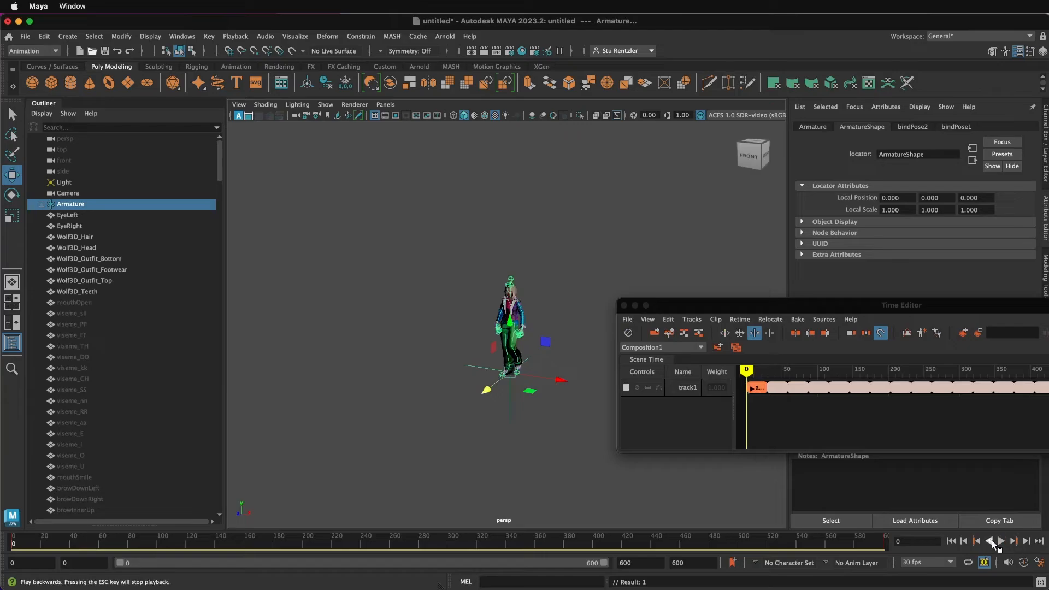
{"action": "left_click", "coordinate": [1001, 541]}
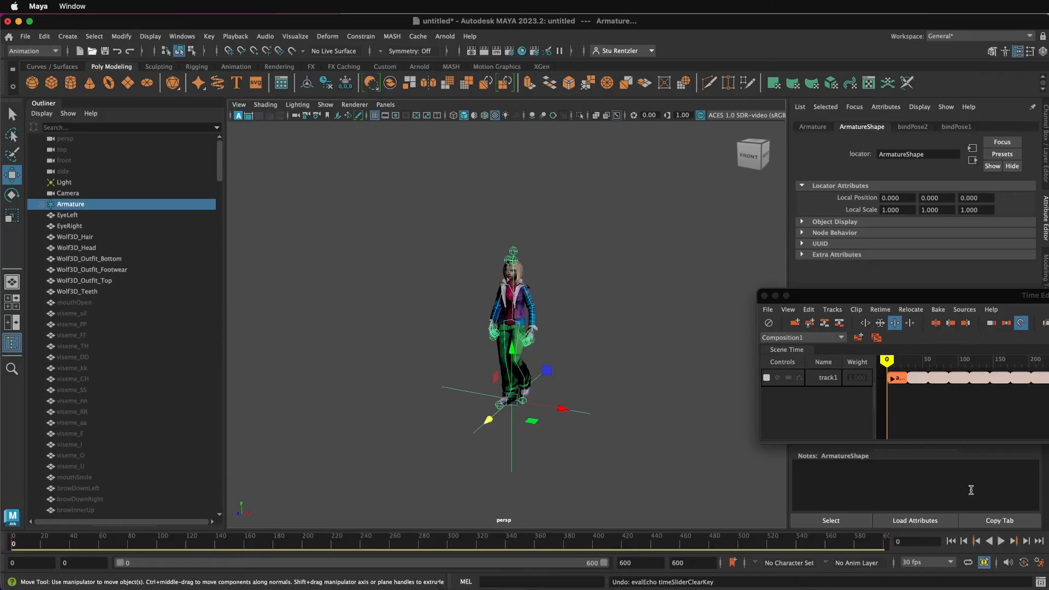
{"action": "left_click_drag", "start_coordinate": [867, 544], "coordinate": [881, 542]}
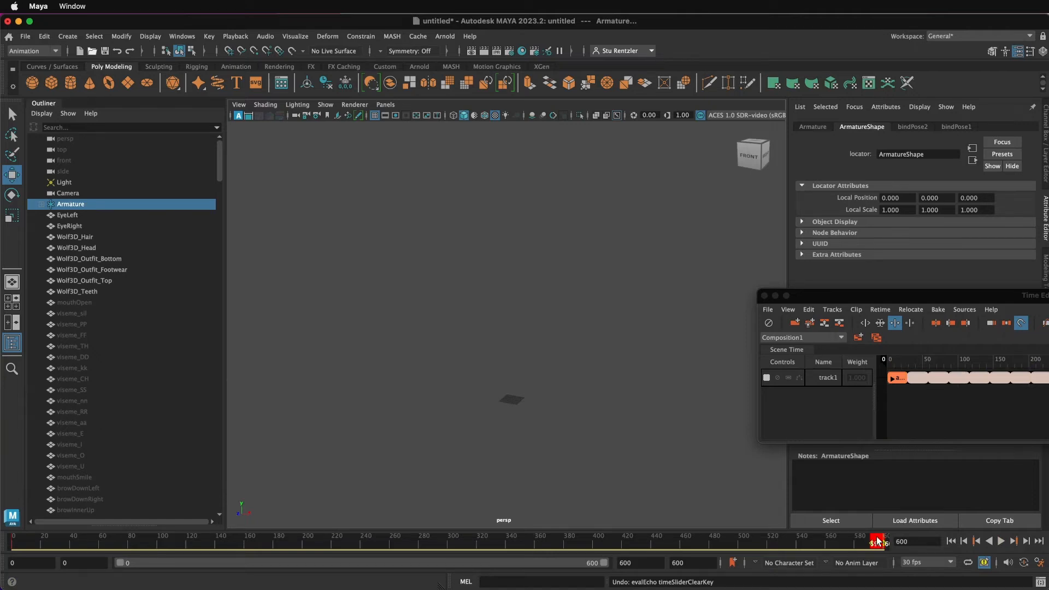
{"action": "right_click", "coordinate": [876, 542]}
{"action": "left_click", "coordinate": [899, 573]}
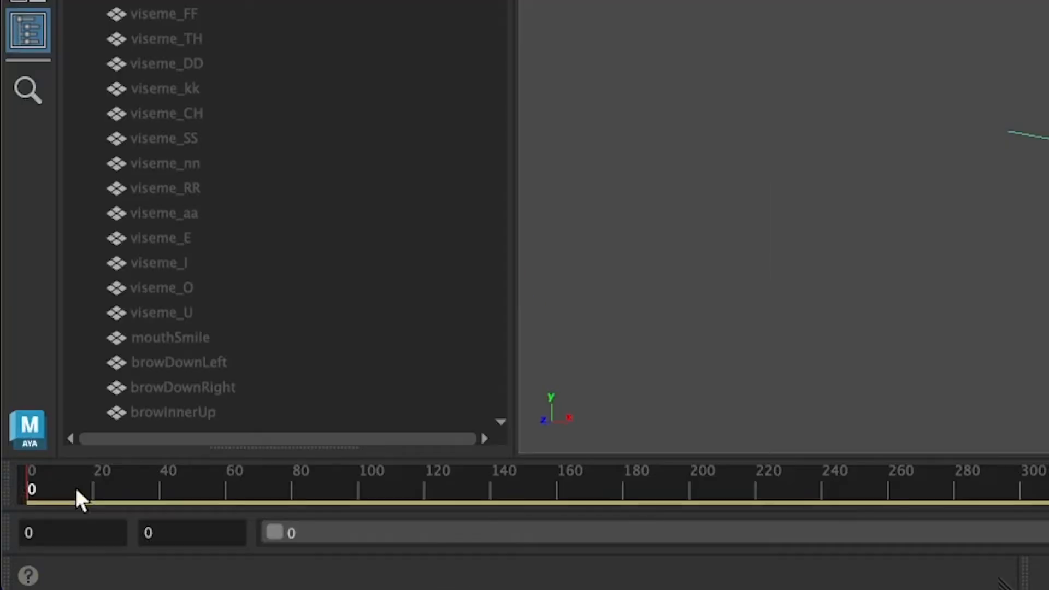
{"action": "left_click_drag", "start_coordinate": [33, 542], "coordinate": [12, 541], "text": "shift"}
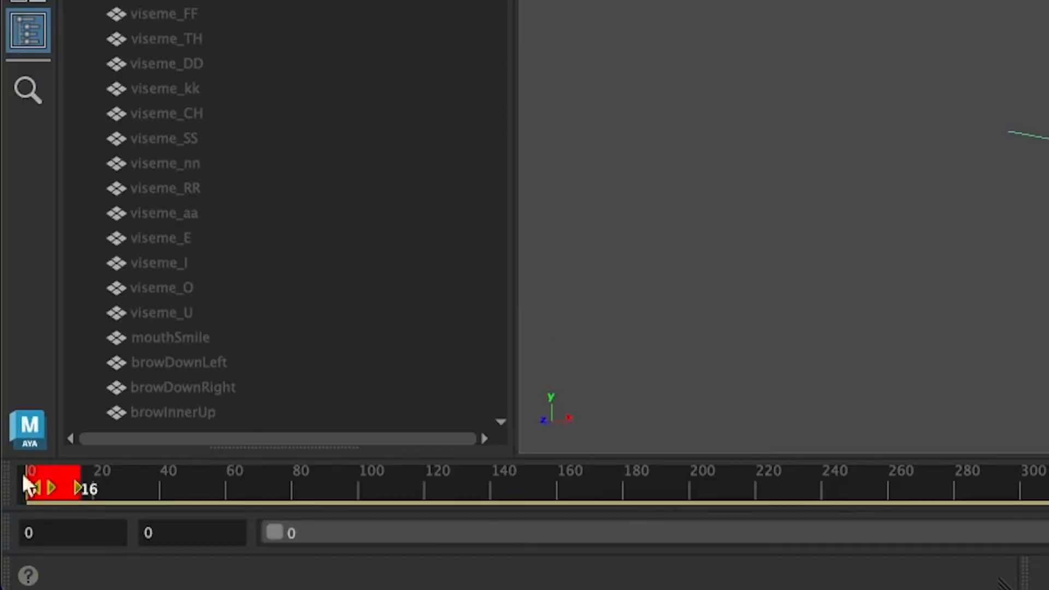
{"action": "right_click", "coordinate": [28, 537]}
{"action": "left_click", "coordinate": [143, 564]}
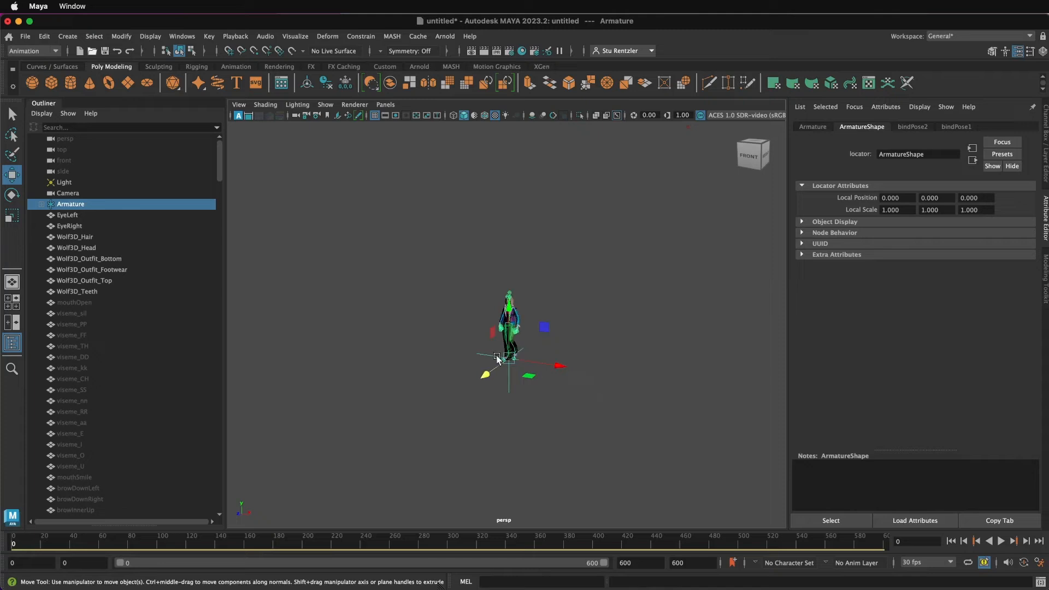
Step: Play back the animation in the viewport to review the walk in place, then stop playback
{"action": "scroll", "coordinate": [579, 388], "scroll_direction": "up", "scroll_amount": 5}
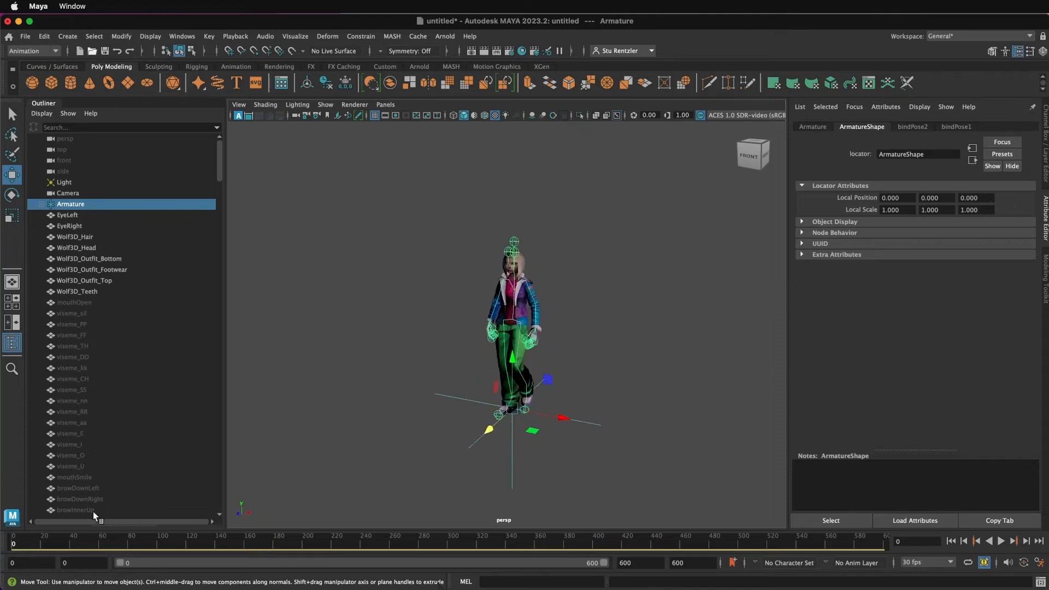
{"action": "key", "text": "alt+v"}
{"action": "key", "text": "Escape"}
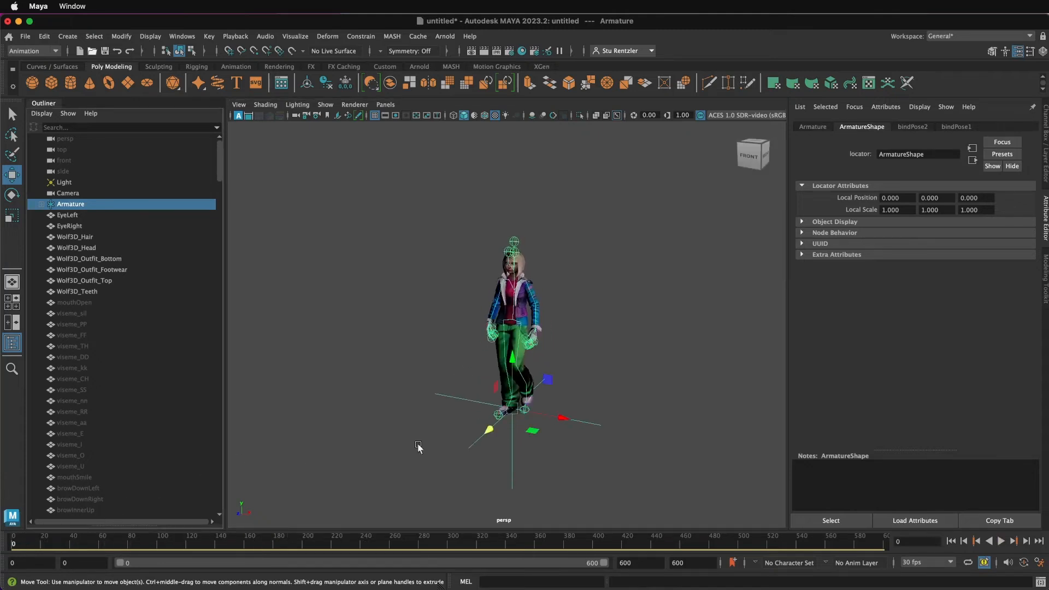
{"action": "scroll", "coordinate": [578, 410], "scroll_direction": "down", "scroll_amount": 3}
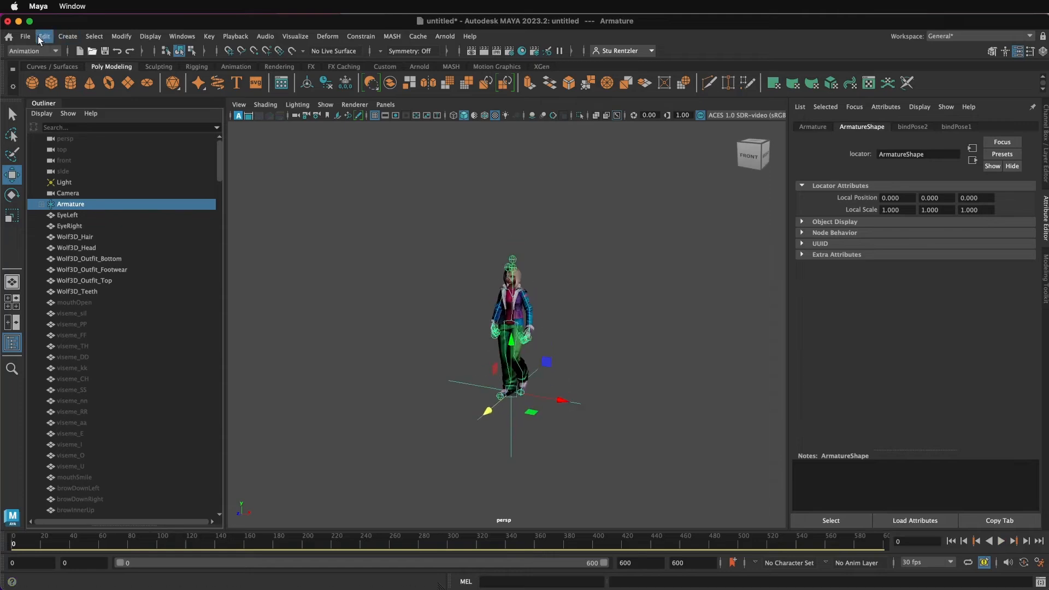
Step: Draw a winding EP curve path around the character in the viewport, then finish it
{"action": "left_click", "coordinate": [62, 37]}
{"action": "mouse_move", "coordinate": [95, 122]}
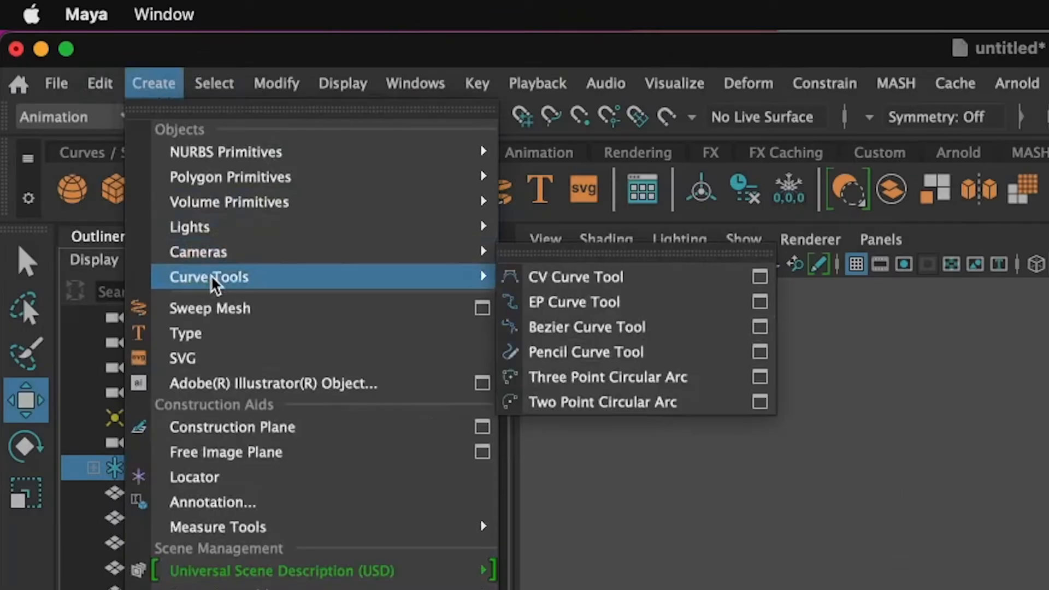
{"action": "left_click", "coordinate": [573, 304]}
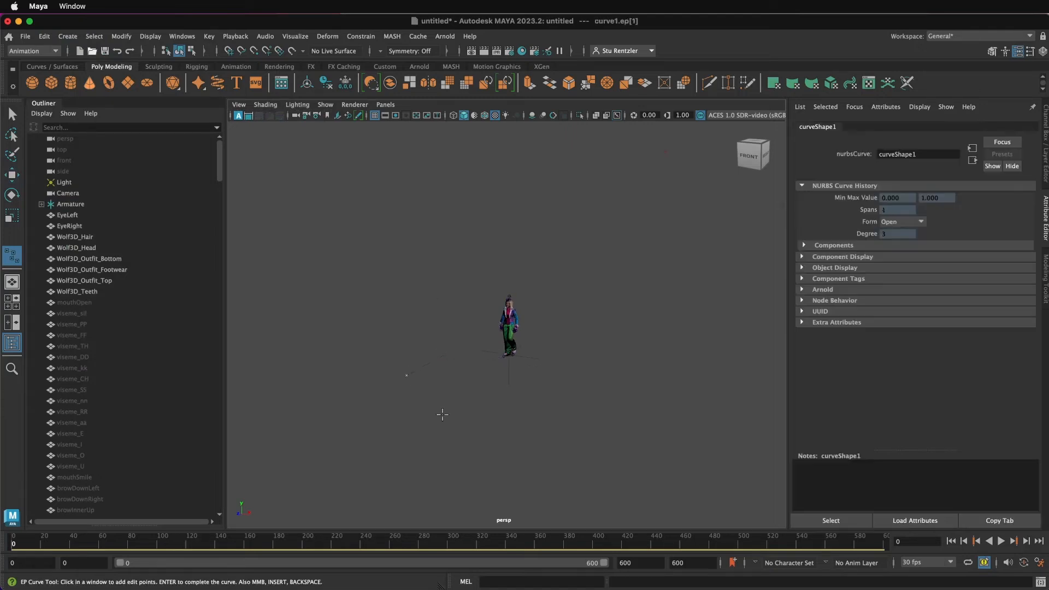
{"action": "left_click", "coordinate": [622, 396]}
{"action": "left_click_drag", "start_coordinate": [508, 454], "coordinate": [451, 420], "text": "alt"}
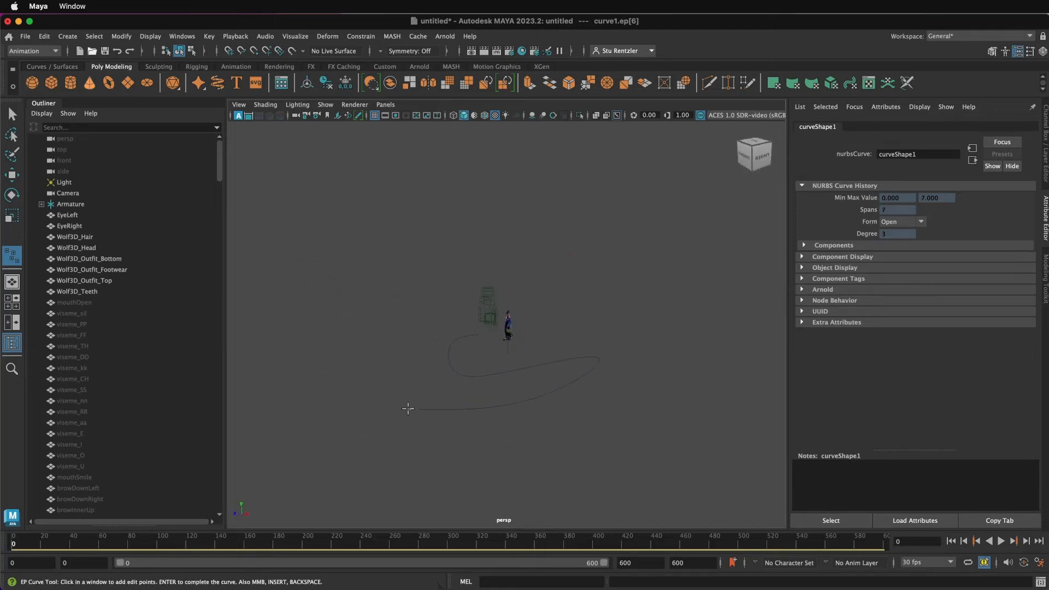
{"action": "left_click", "coordinate": [347, 366]}
{"action": "left_click", "coordinate": [373, 330]}
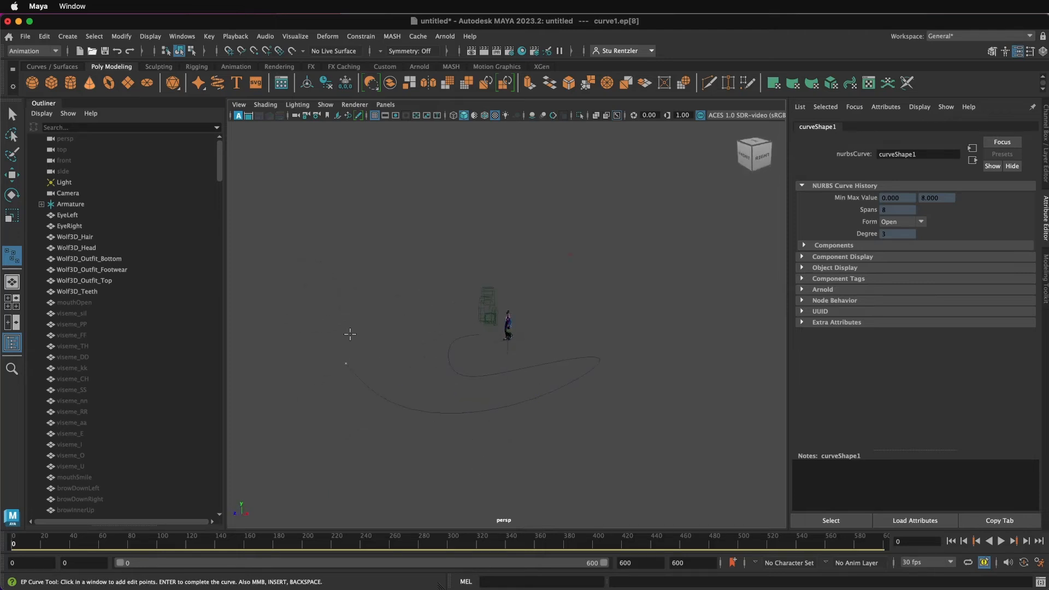
{"action": "left_click", "coordinate": [408, 340]}
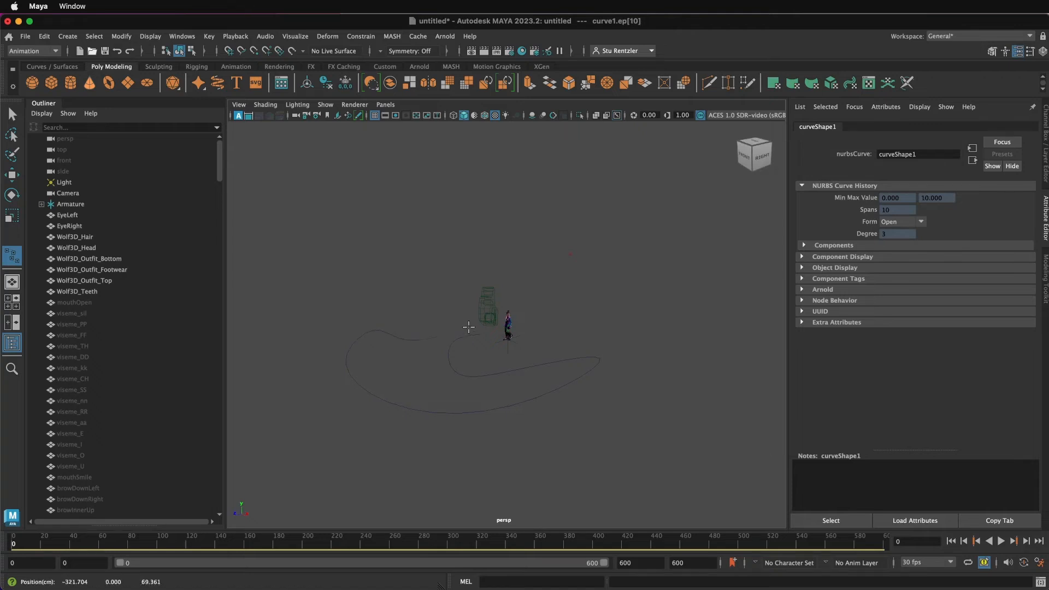
{"action": "left_click", "coordinate": [465, 331]}
{"action": "left_click", "coordinate": [12, 113]}
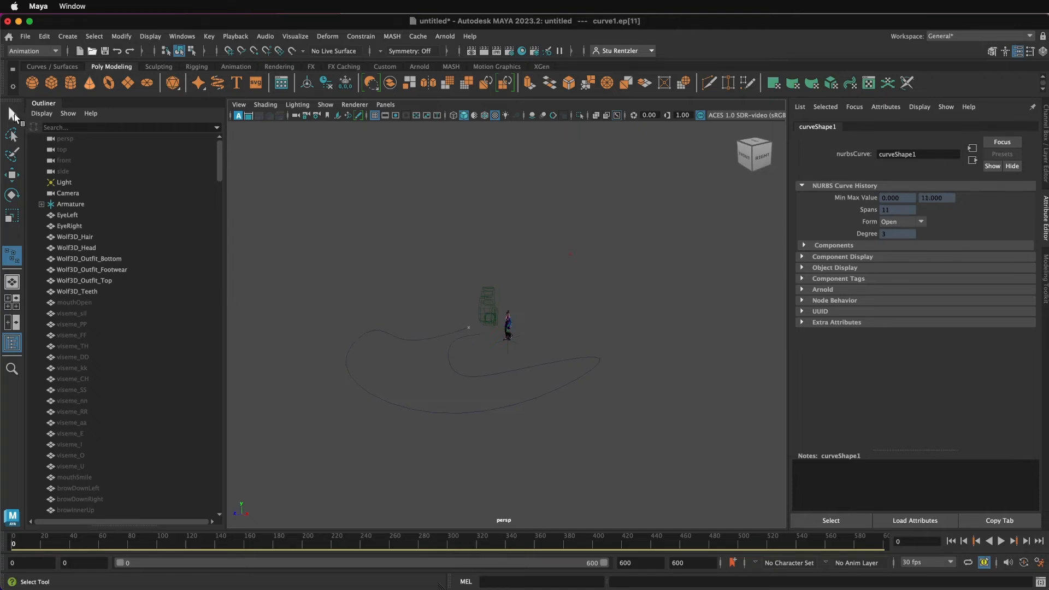
Step: Switch to the Modeling menu set and close the curve into a periodic loop with Open/Close
{"action": "left_click", "coordinate": [33, 51]}
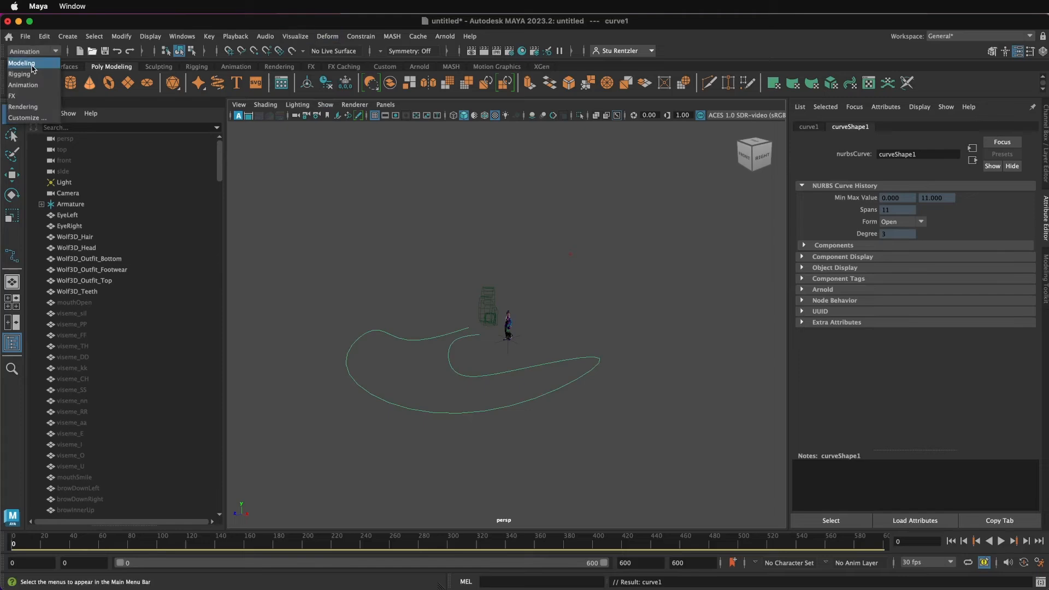
{"action": "left_click", "coordinate": [31, 65]}
{"action": "left_click", "coordinate": [365, 40]}
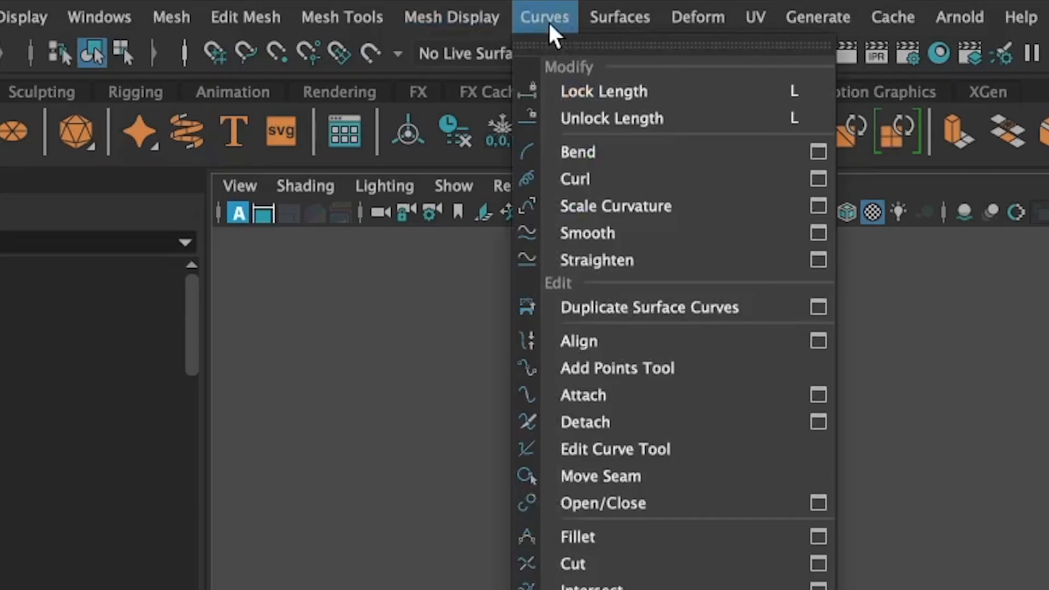
{"action": "left_click", "coordinate": [608, 500]}
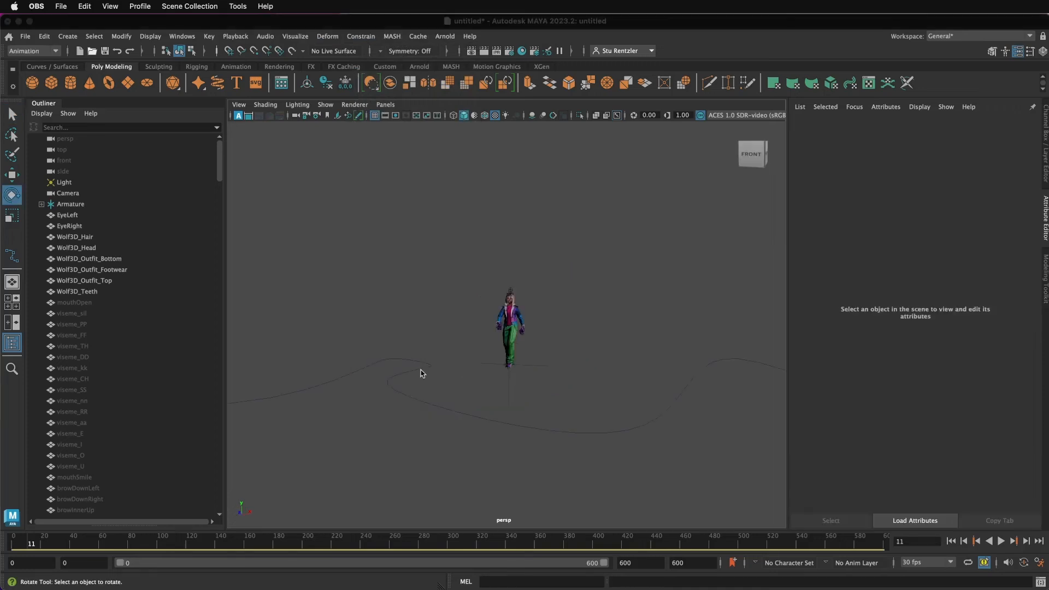
Step: Create a polygon cube, move it about 433 units along Z, and scale it uniformly to about 34.8
{"action": "left_click", "coordinate": [421, 369]}
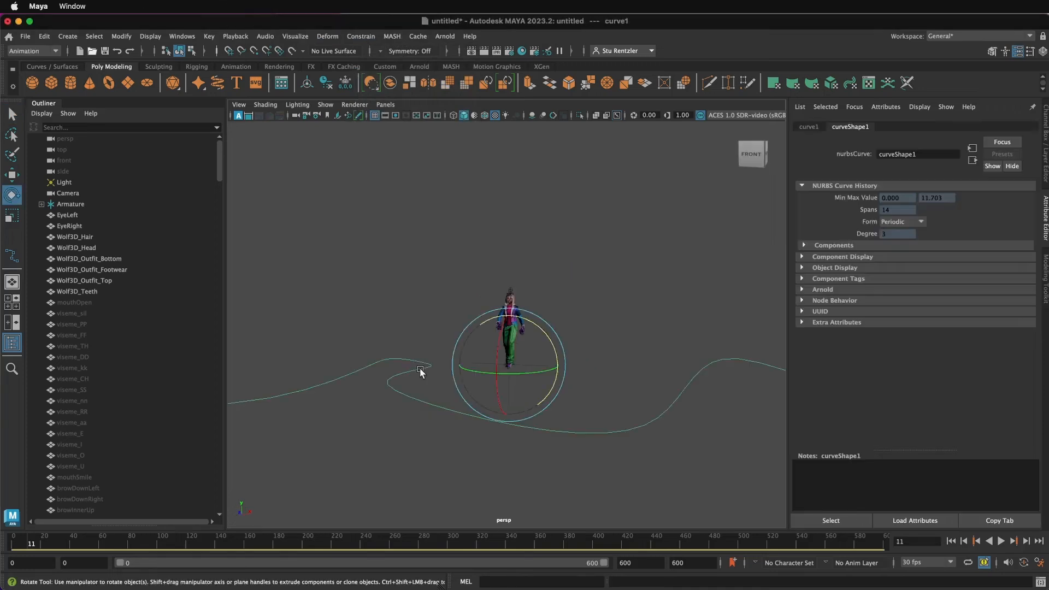
{"action": "left_click", "coordinate": [549, 370]}
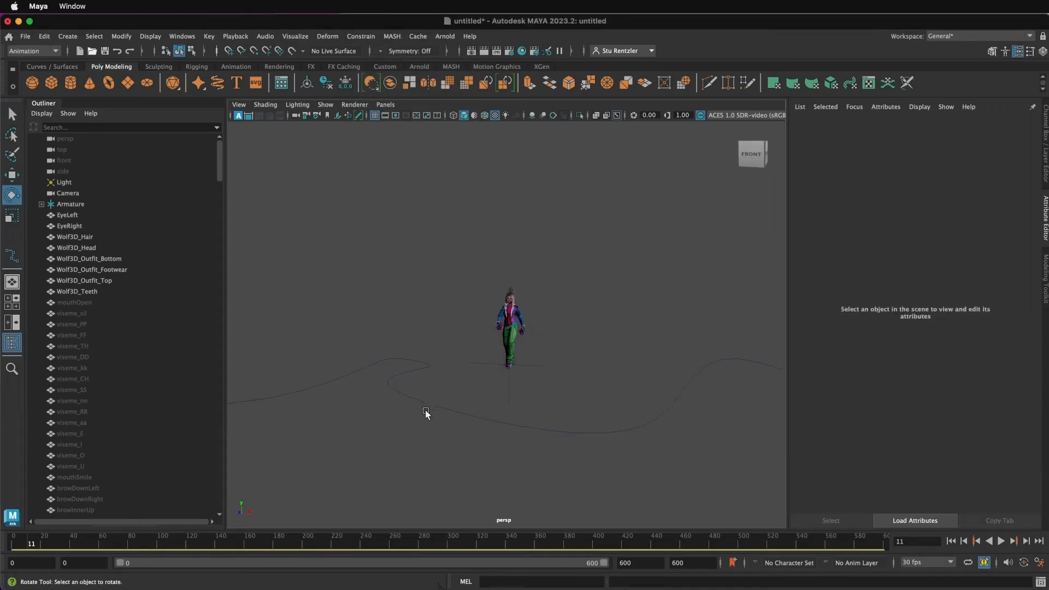
{"action": "left_click", "coordinate": [54, 85]}
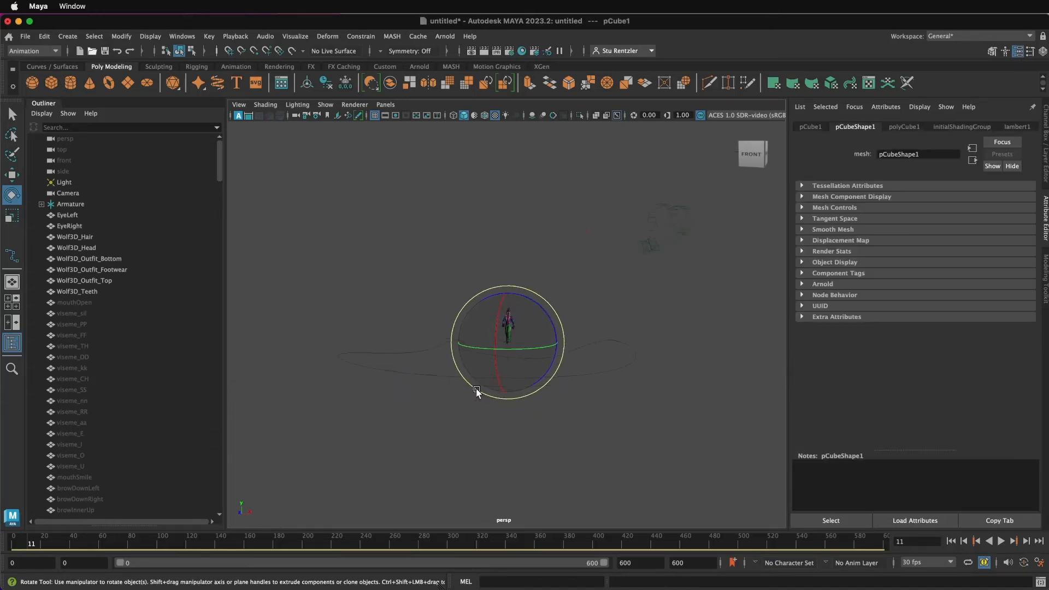
{"action": "scroll", "coordinate": [477, 391], "scroll_direction": "up", "scroll_amount": 10}
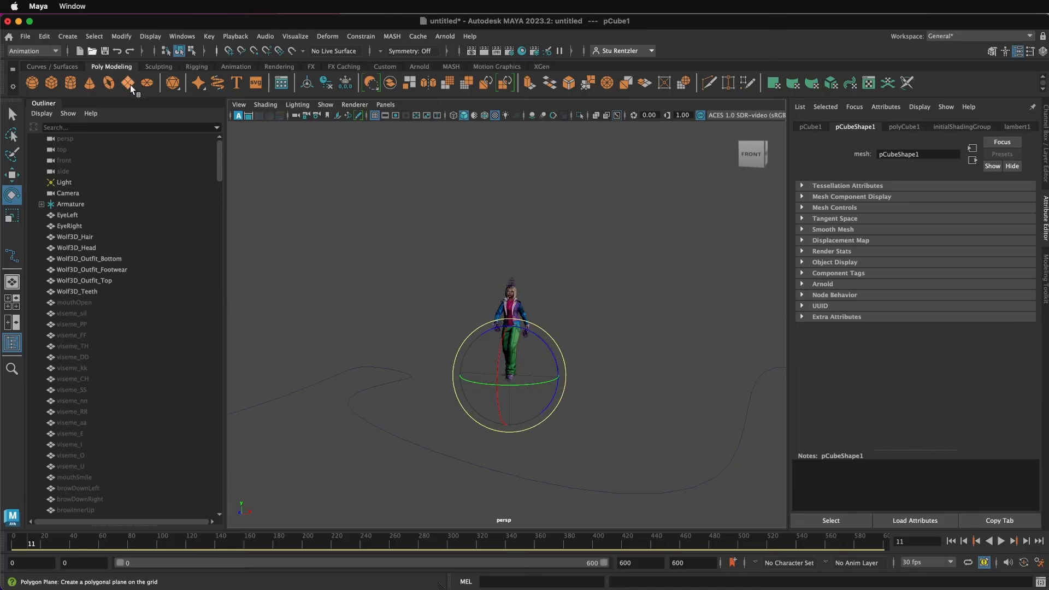
{"action": "key", "text": "w"}
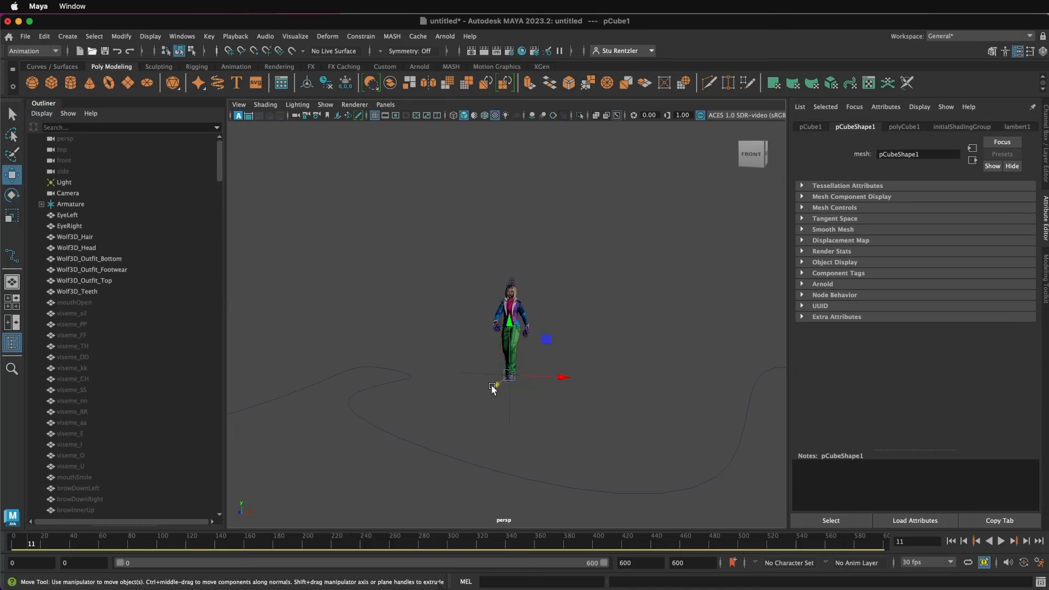
{"action": "left_click_drag", "start_coordinate": [492, 389], "coordinate": [346, 457]}
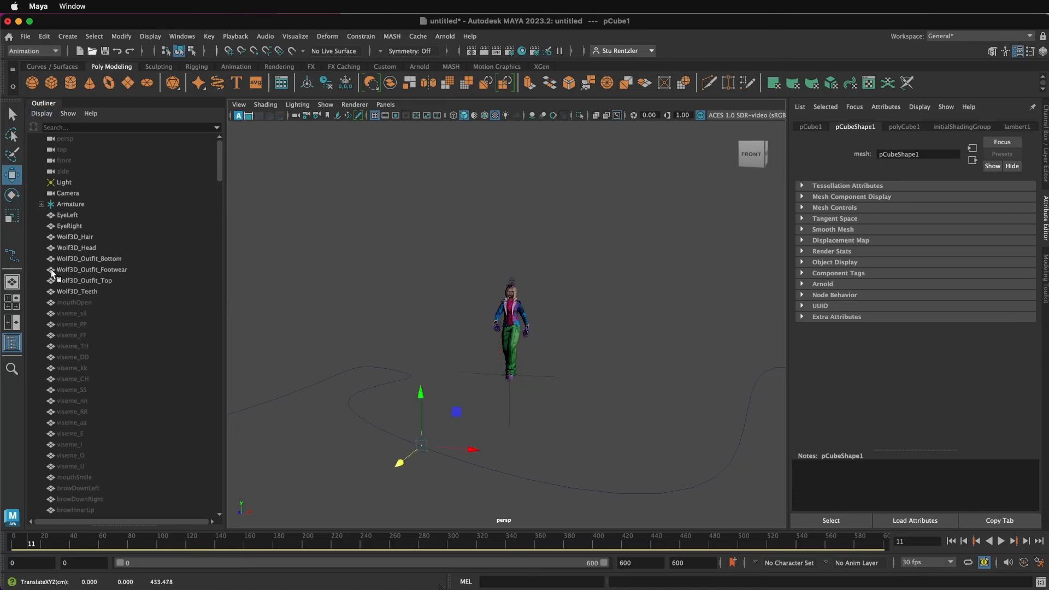
{"action": "key", "text": "r"}
{"action": "mouse_move", "coordinate": [421, 445]}
{"action": "left_mouse_down"}
{"action": "mouse_move", "coordinate": [455, 440]}
{"action": "mouse_move", "coordinate": [441, 441]}
{"action": "left_mouse_up"}
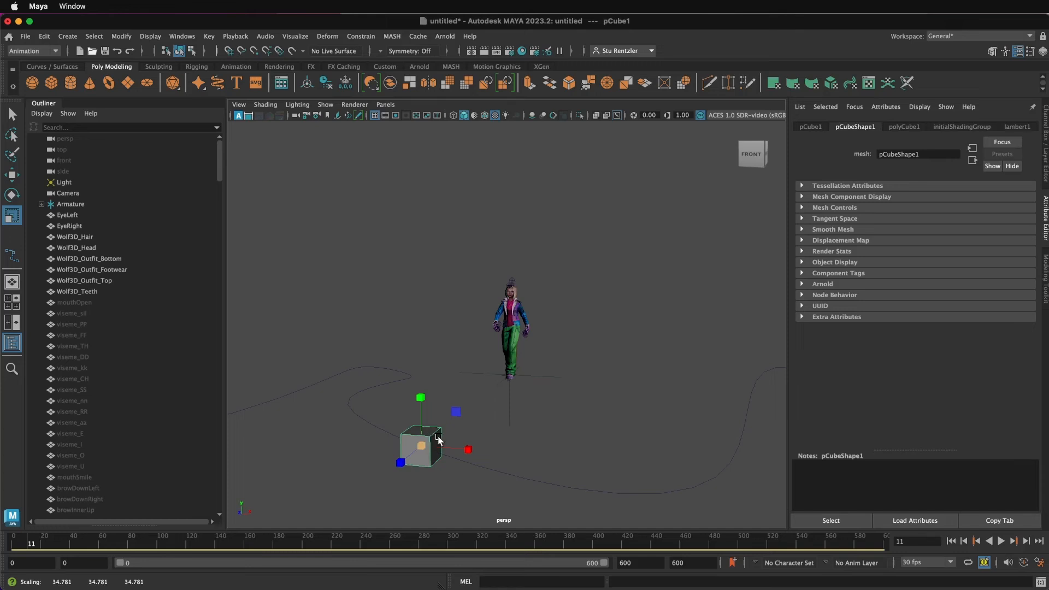
{"action": "key", "text": "w"}
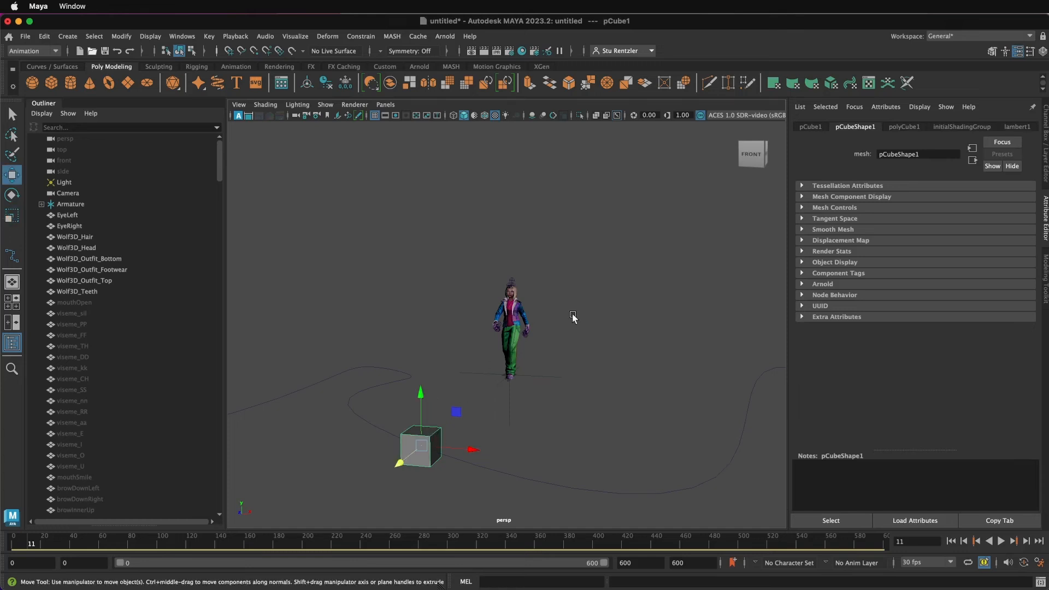
Step: Turn off all of the cube shape's Render Stats options, including reflections, refractions and Double Sided
{"action": "left_click", "coordinate": [810, 126]}
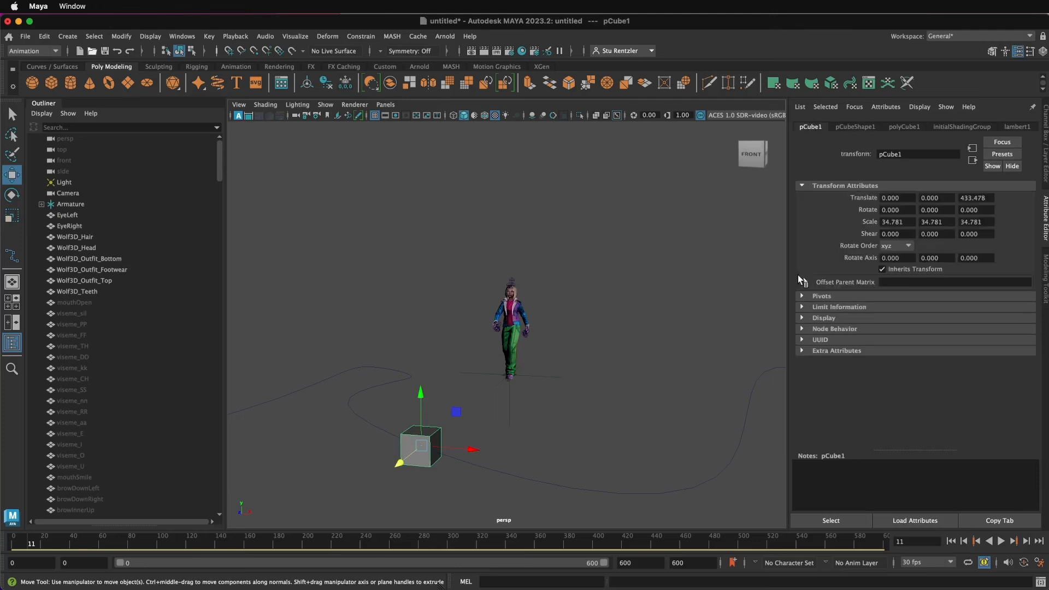
{"action": "left_click", "coordinate": [848, 127]}
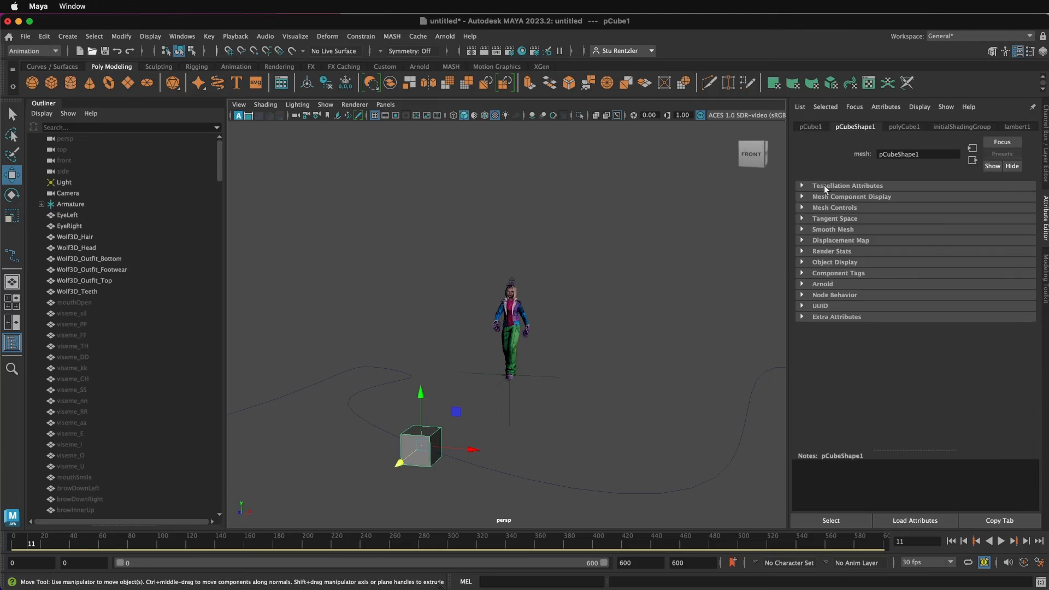
{"action": "left_click", "coordinate": [802, 251]}
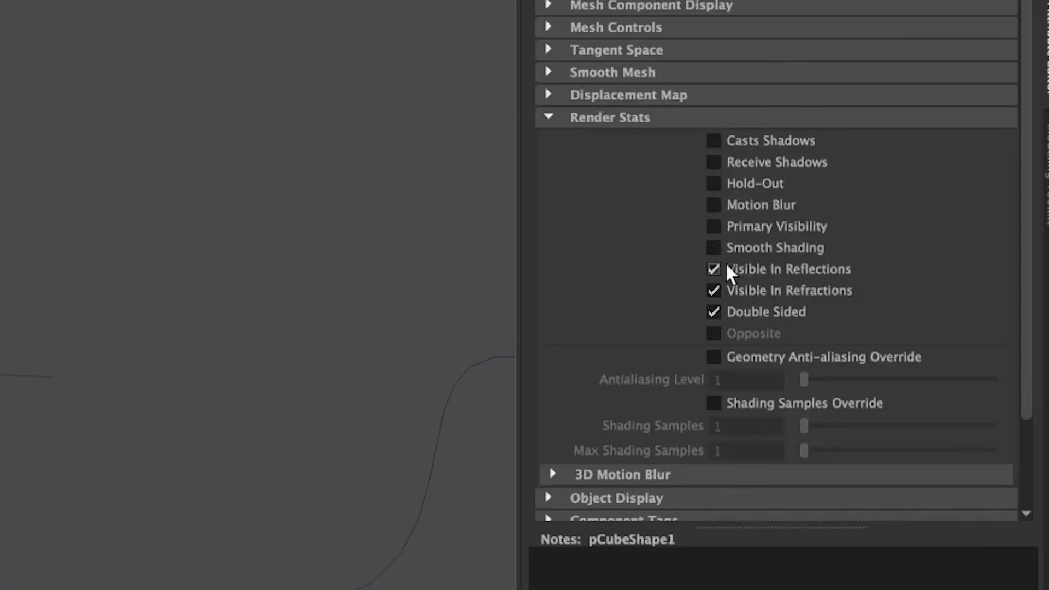
{"action": "left_click", "coordinate": [722, 309]}
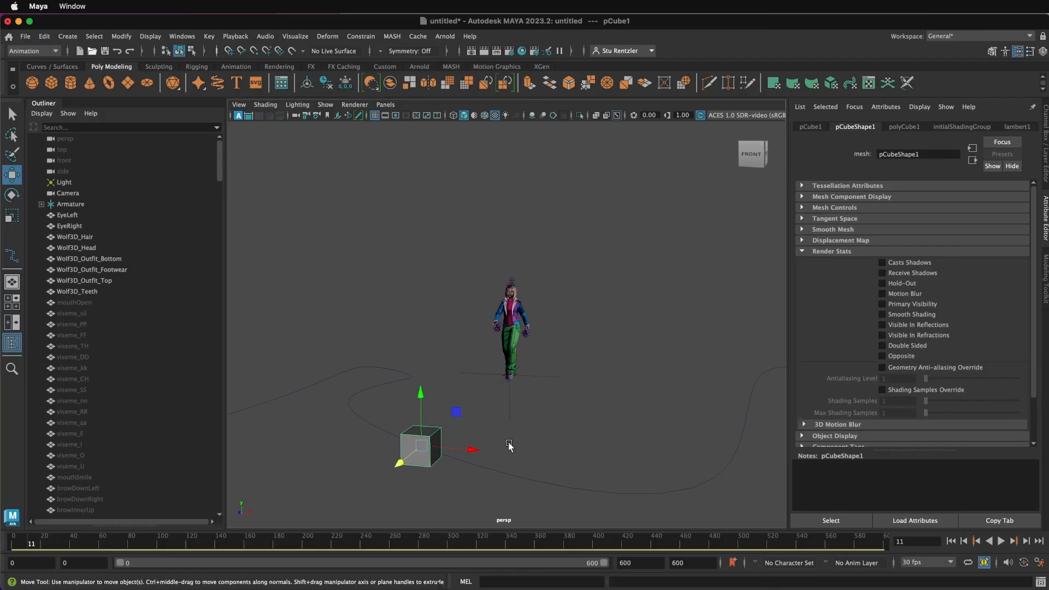
Step: Move the cube up about 68 units and back to about 349 units along Z, near the curve
{"action": "left_click", "coordinate": [471, 462]}
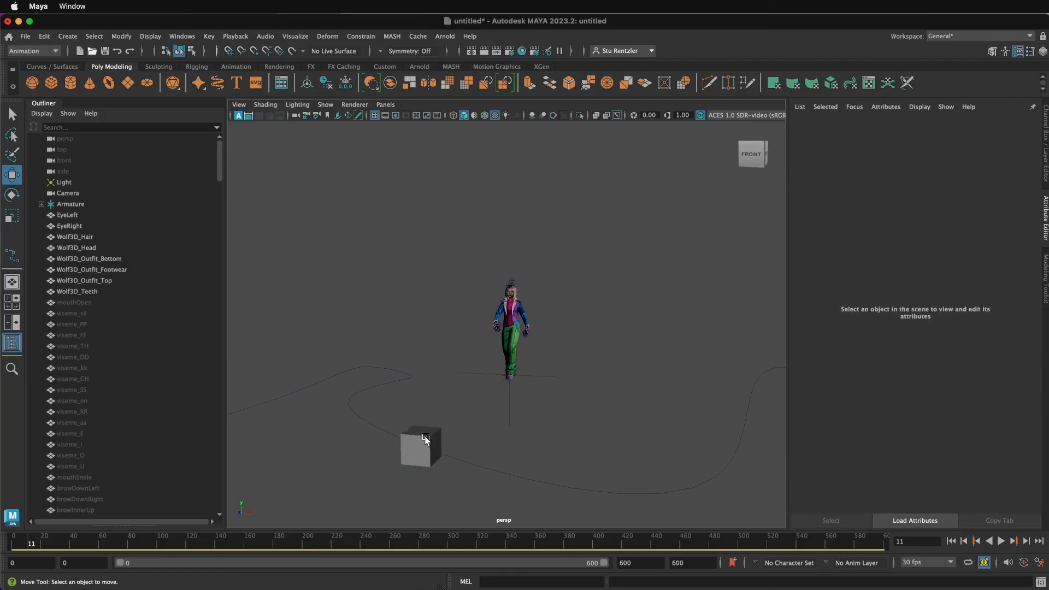
{"action": "left_click", "coordinate": [426, 440]}
{"action": "left_click_drag", "start_coordinate": [423, 421], "coordinate": [423, 365]}
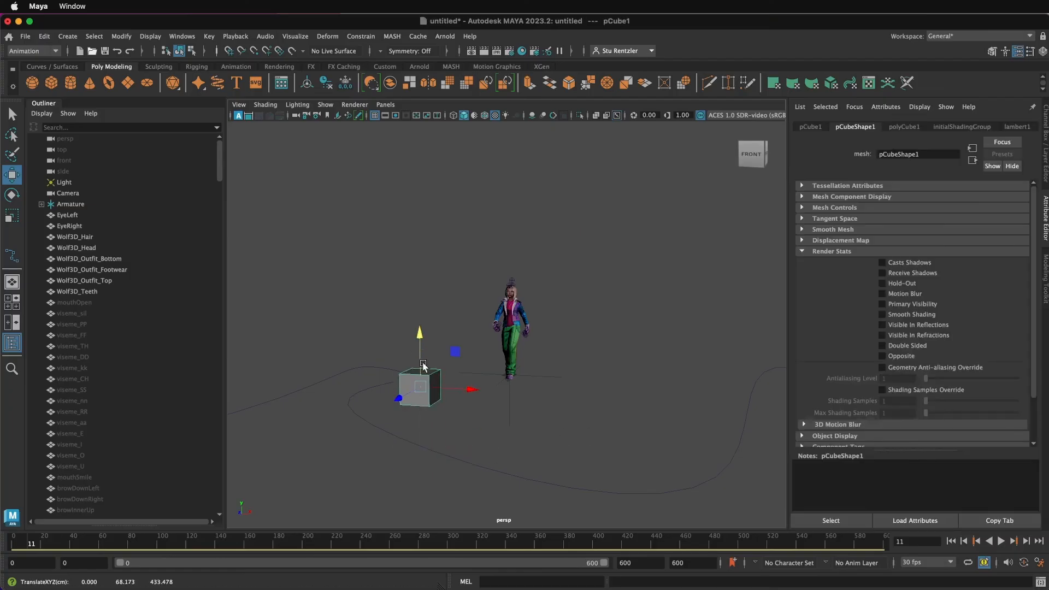
{"action": "left_click_drag", "start_coordinate": [398, 398], "coordinate": [427, 383]}
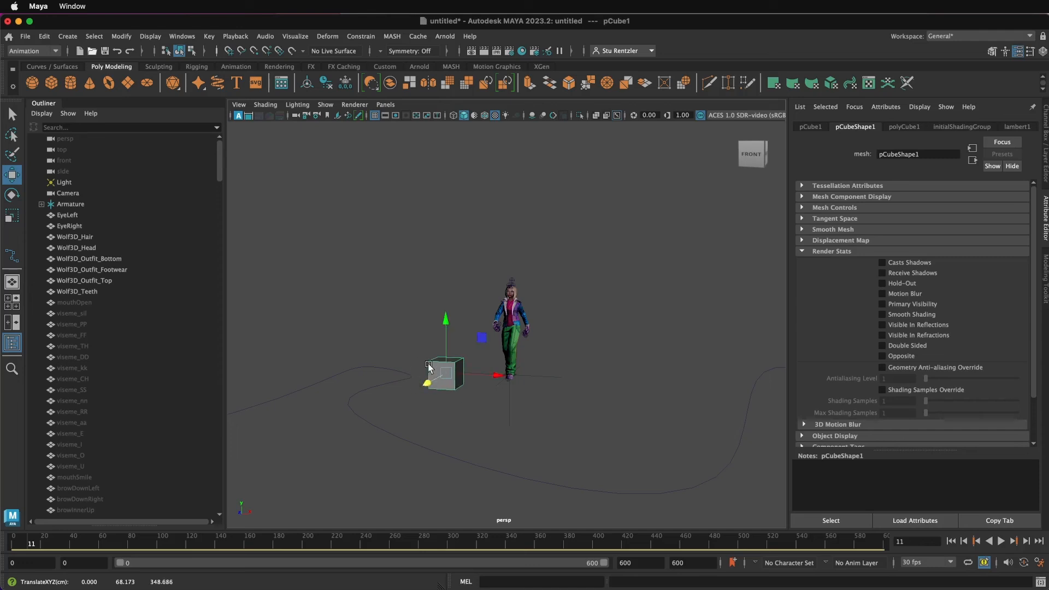
Step: Attach the cube to the curve with Attach to Motion Path and scrub the time slider to preview it
{"action": "left_click", "coordinate": [378, 387]}
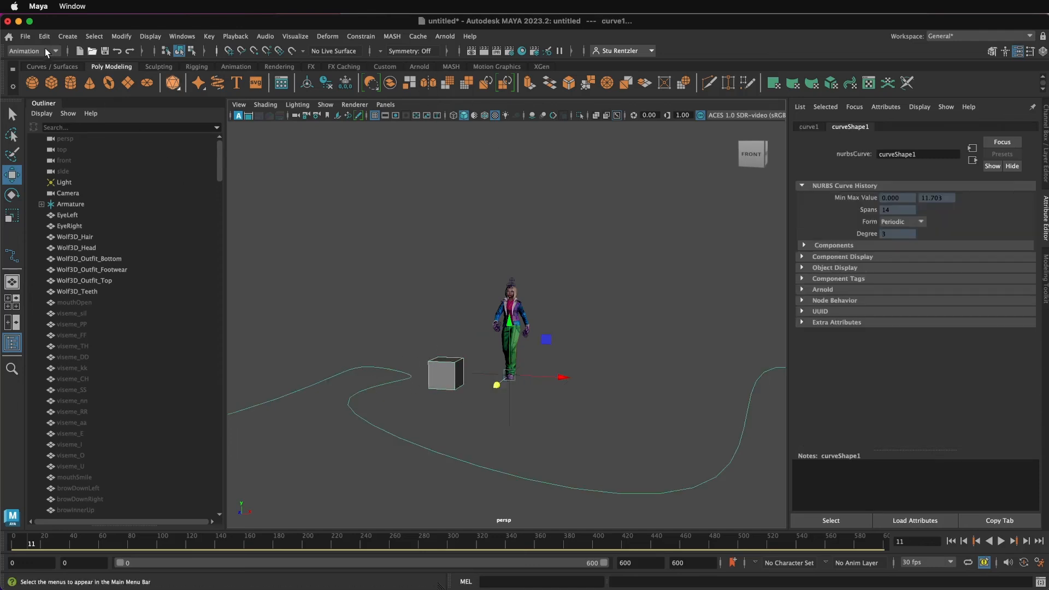
{"action": "left_click", "coordinate": [361, 36]}
{"action": "mouse_move", "coordinate": [393, 144]}
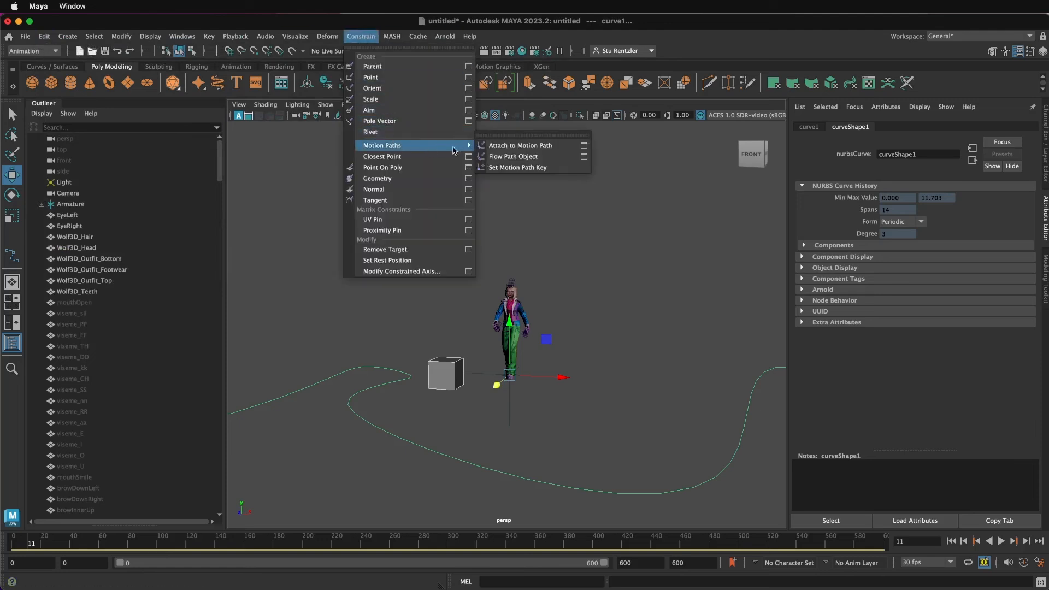
{"action": "left_click", "coordinate": [534, 146]}
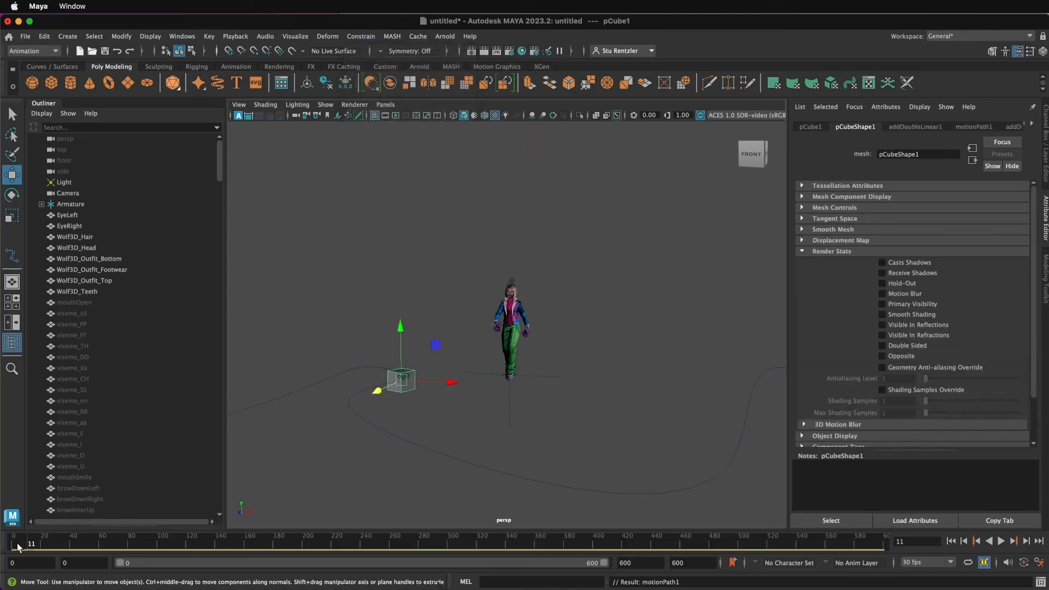
{"action": "mouse_move", "coordinate": [17, 543]}
{"action": "left_mouse_down"}
{"action": "mouse_move", "coordinate": [275, 549]}
{"action": "mouse_move", "coordinate": [179, 553]}
{"action": "mouse_move", "coordinate": [26, 537]}
{"action": "left_mouse_up"}
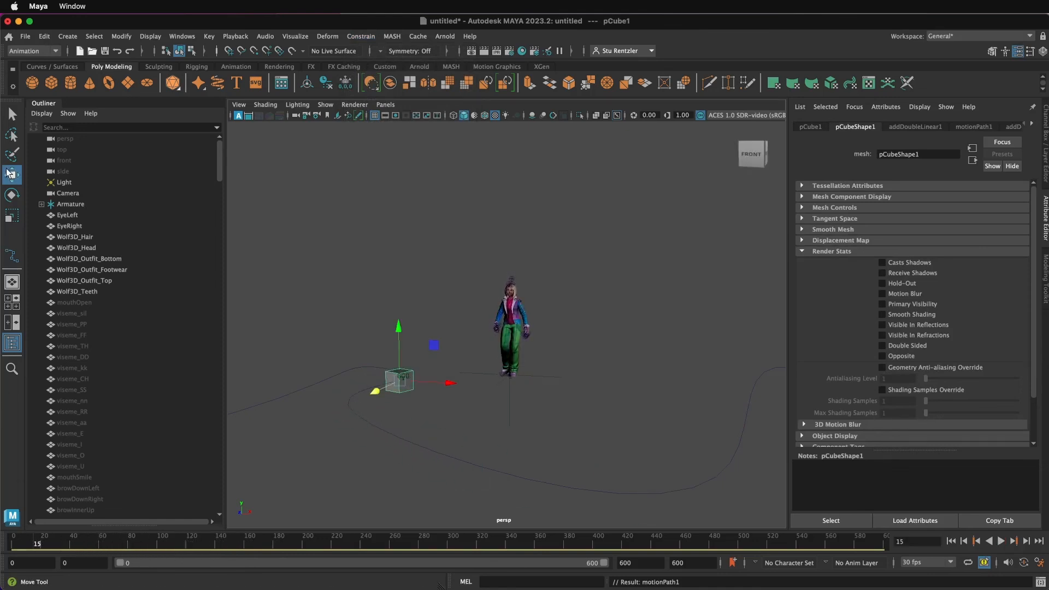
Step: Move the character's Armature onto the cube so its feet stand on top of it
{"action": "left_click", "coordinate": [537, 378]}
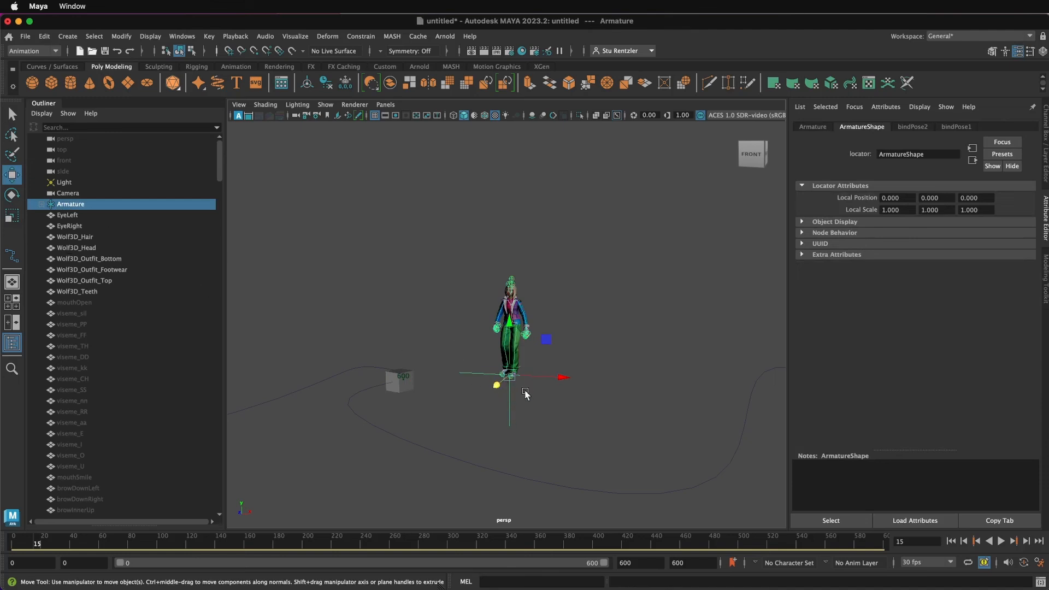
{"action": "left_click_drag", "start_coordinate": [510, 385], "coordinate": [426, 433]}
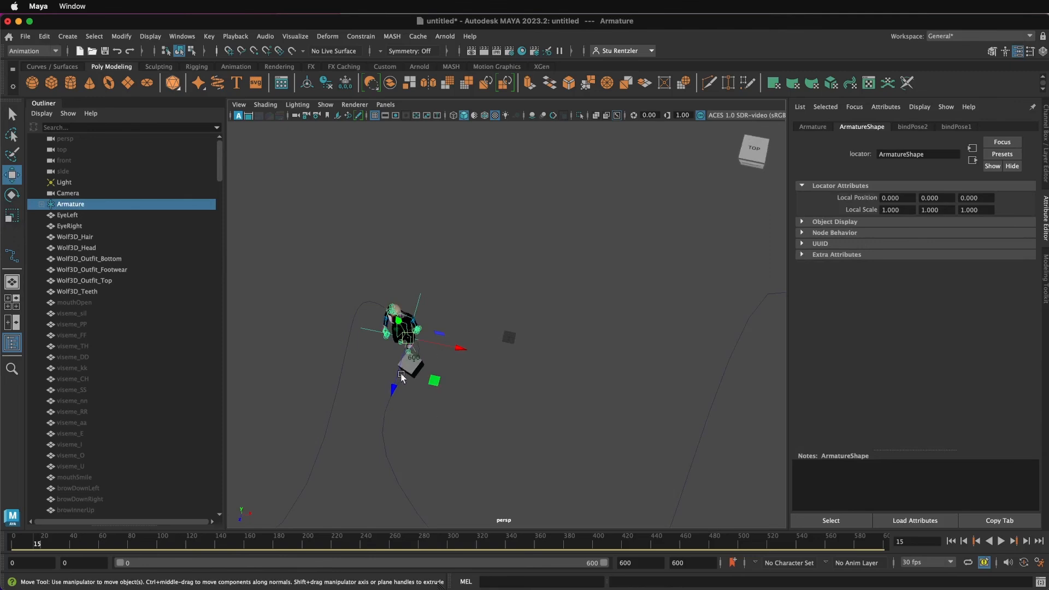
{"action": "left_click_drag", "start_coordinate": [396, 388], "coordinate": [399, 337]}
{"action": "scroll", "coordinate": [408, 372], "scroll_direction": "up", "scroll_amount": 5}
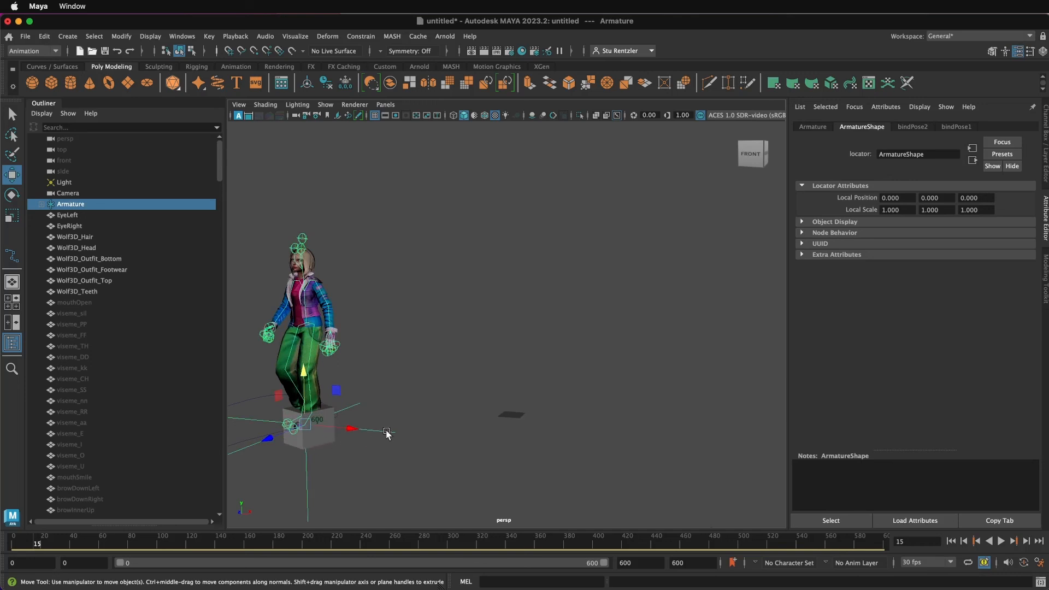
Step: Parent the Armature to the cube and scrub the time slider to preview the character travelling along the curve
{"action": "left_click", "coordinate": [324, 444]}
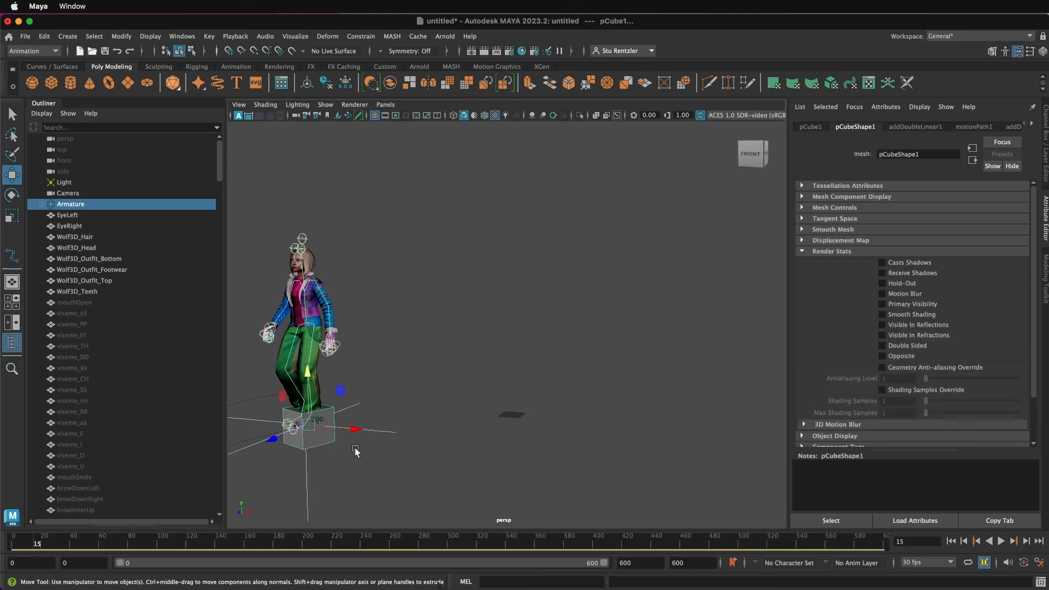
{"action": "key", "text": "p"}
{"action": "scroll", "coordinate": [316, 450], "scroll_direction": "down", "scroll_amount": 5}
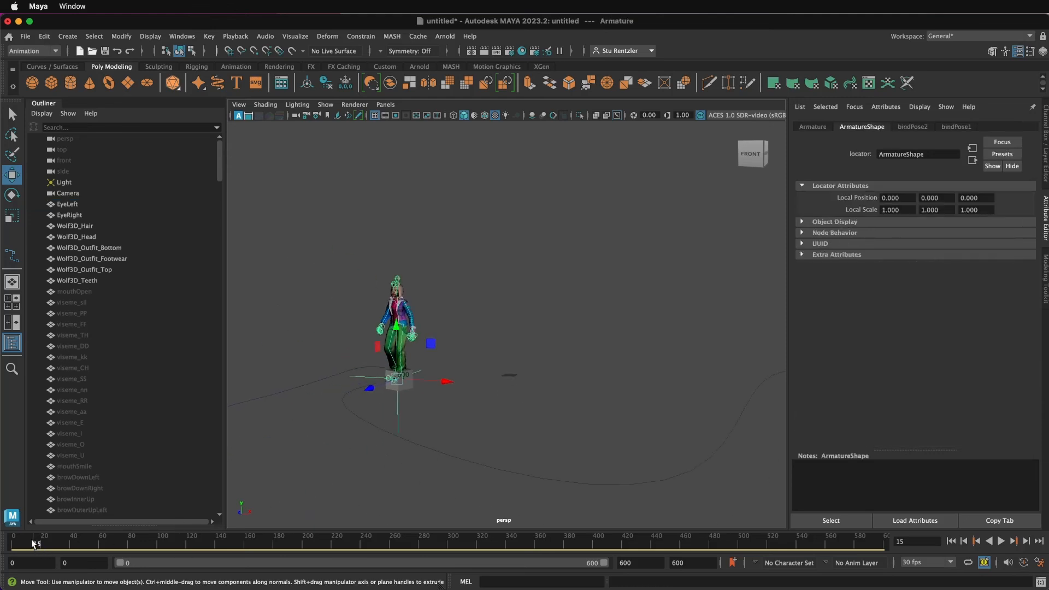
{"action": "left_click_drag", "start_coordinate": [34, 542], "coordinate": [379, 562]}
{"action": "scroll", "coordinate": [424, 488], "scroll_direction": "down", "scroll_amount": 5}
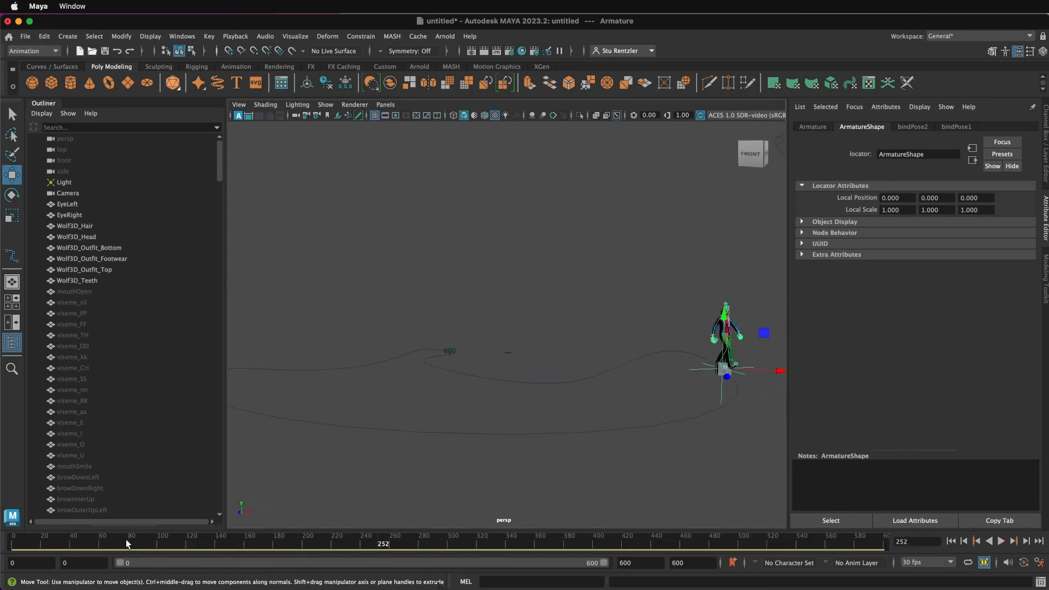